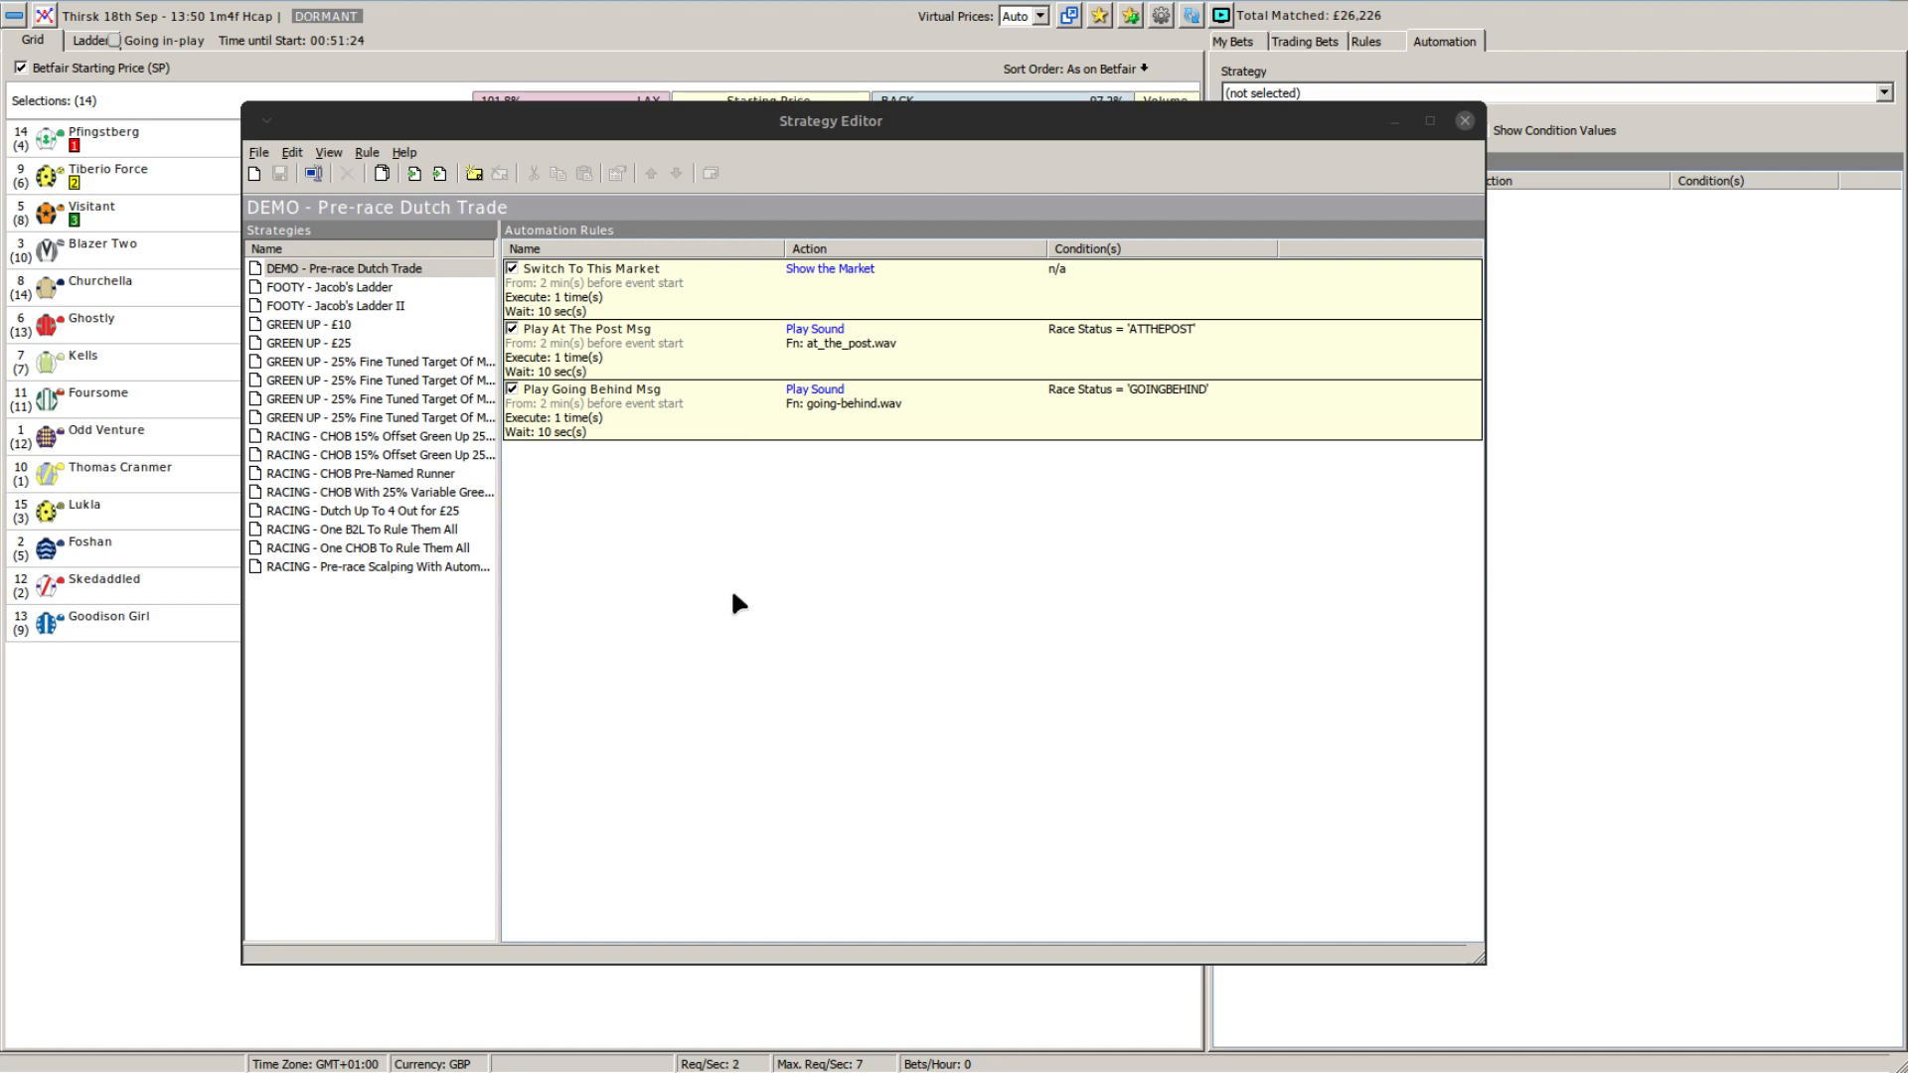
# Create an automation rule named "Is It A Stalls Start" that starts 2 minutes before the event start.
pyautogui.rightClick(737, 515)
pyautogui.click(767, 524)
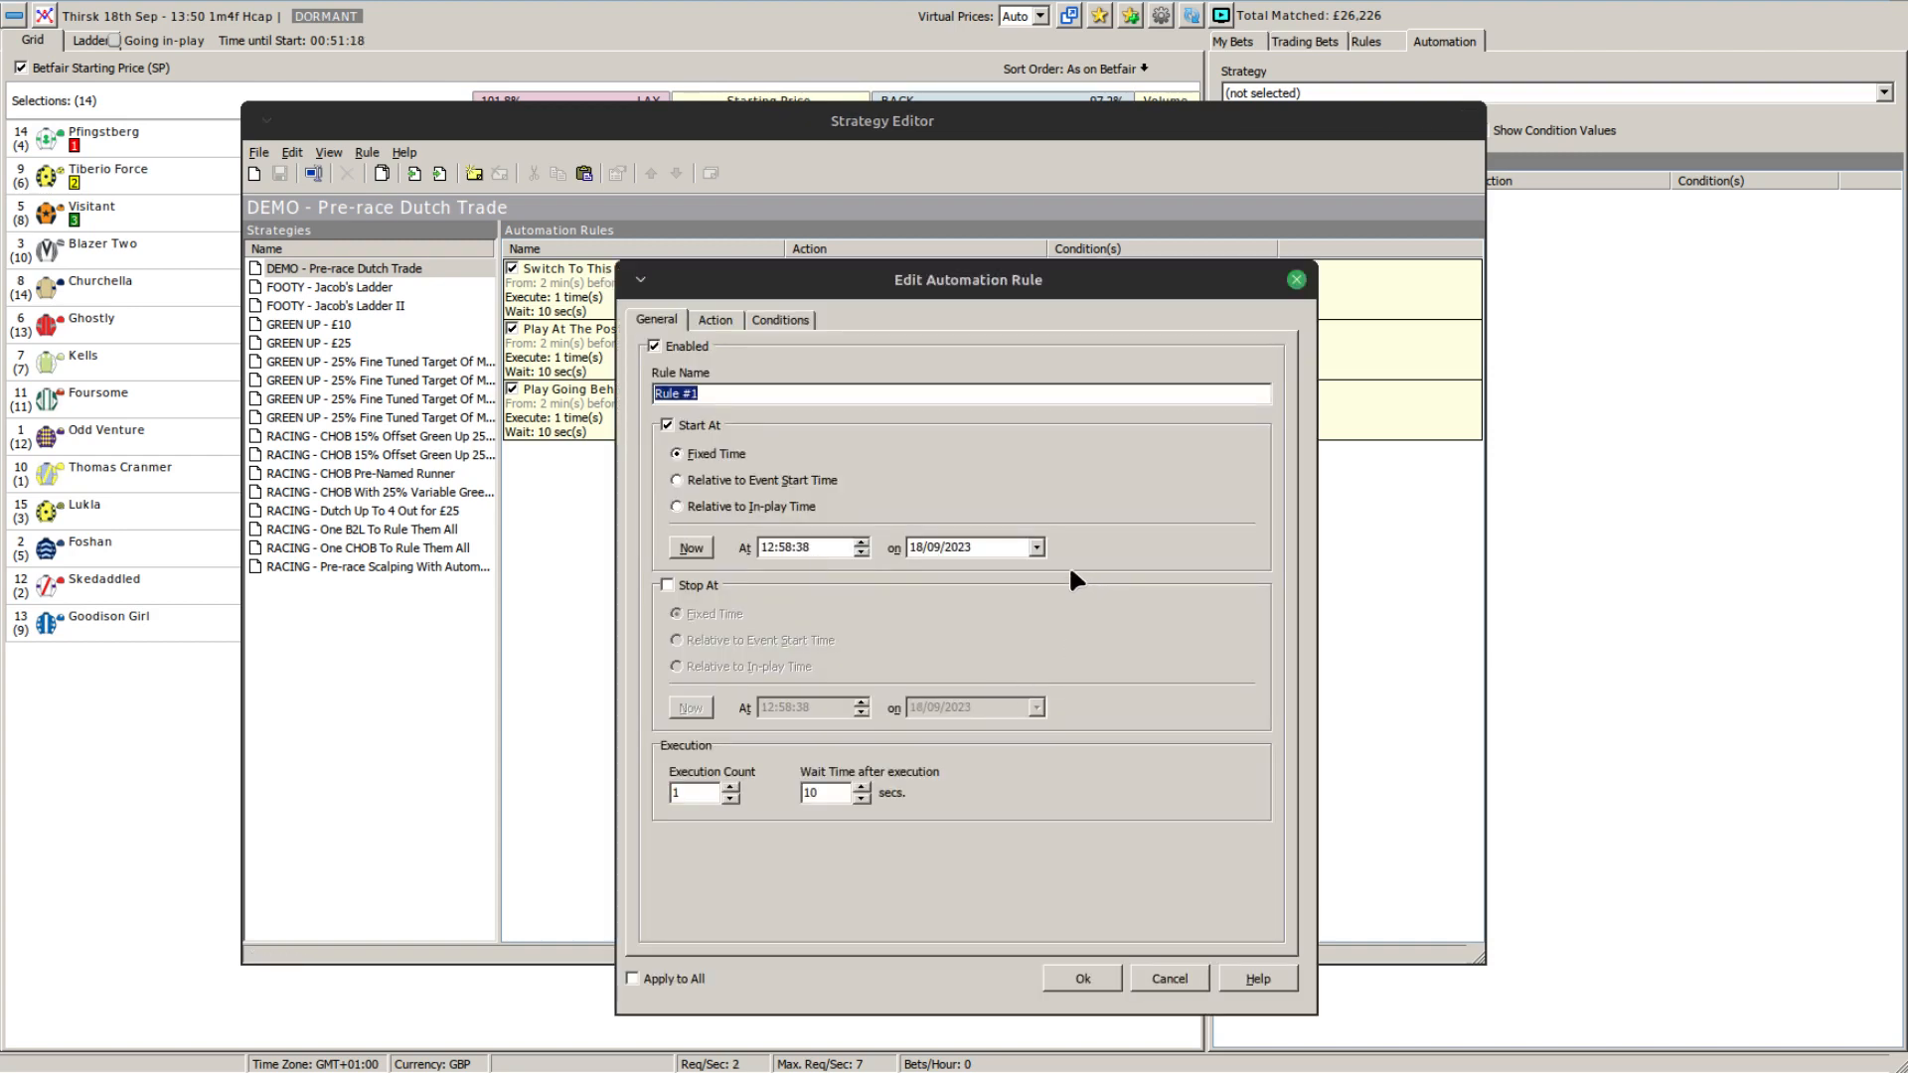
pyautogui.write('Is It A Stalls Start')
pyautogui.click(696, 480)
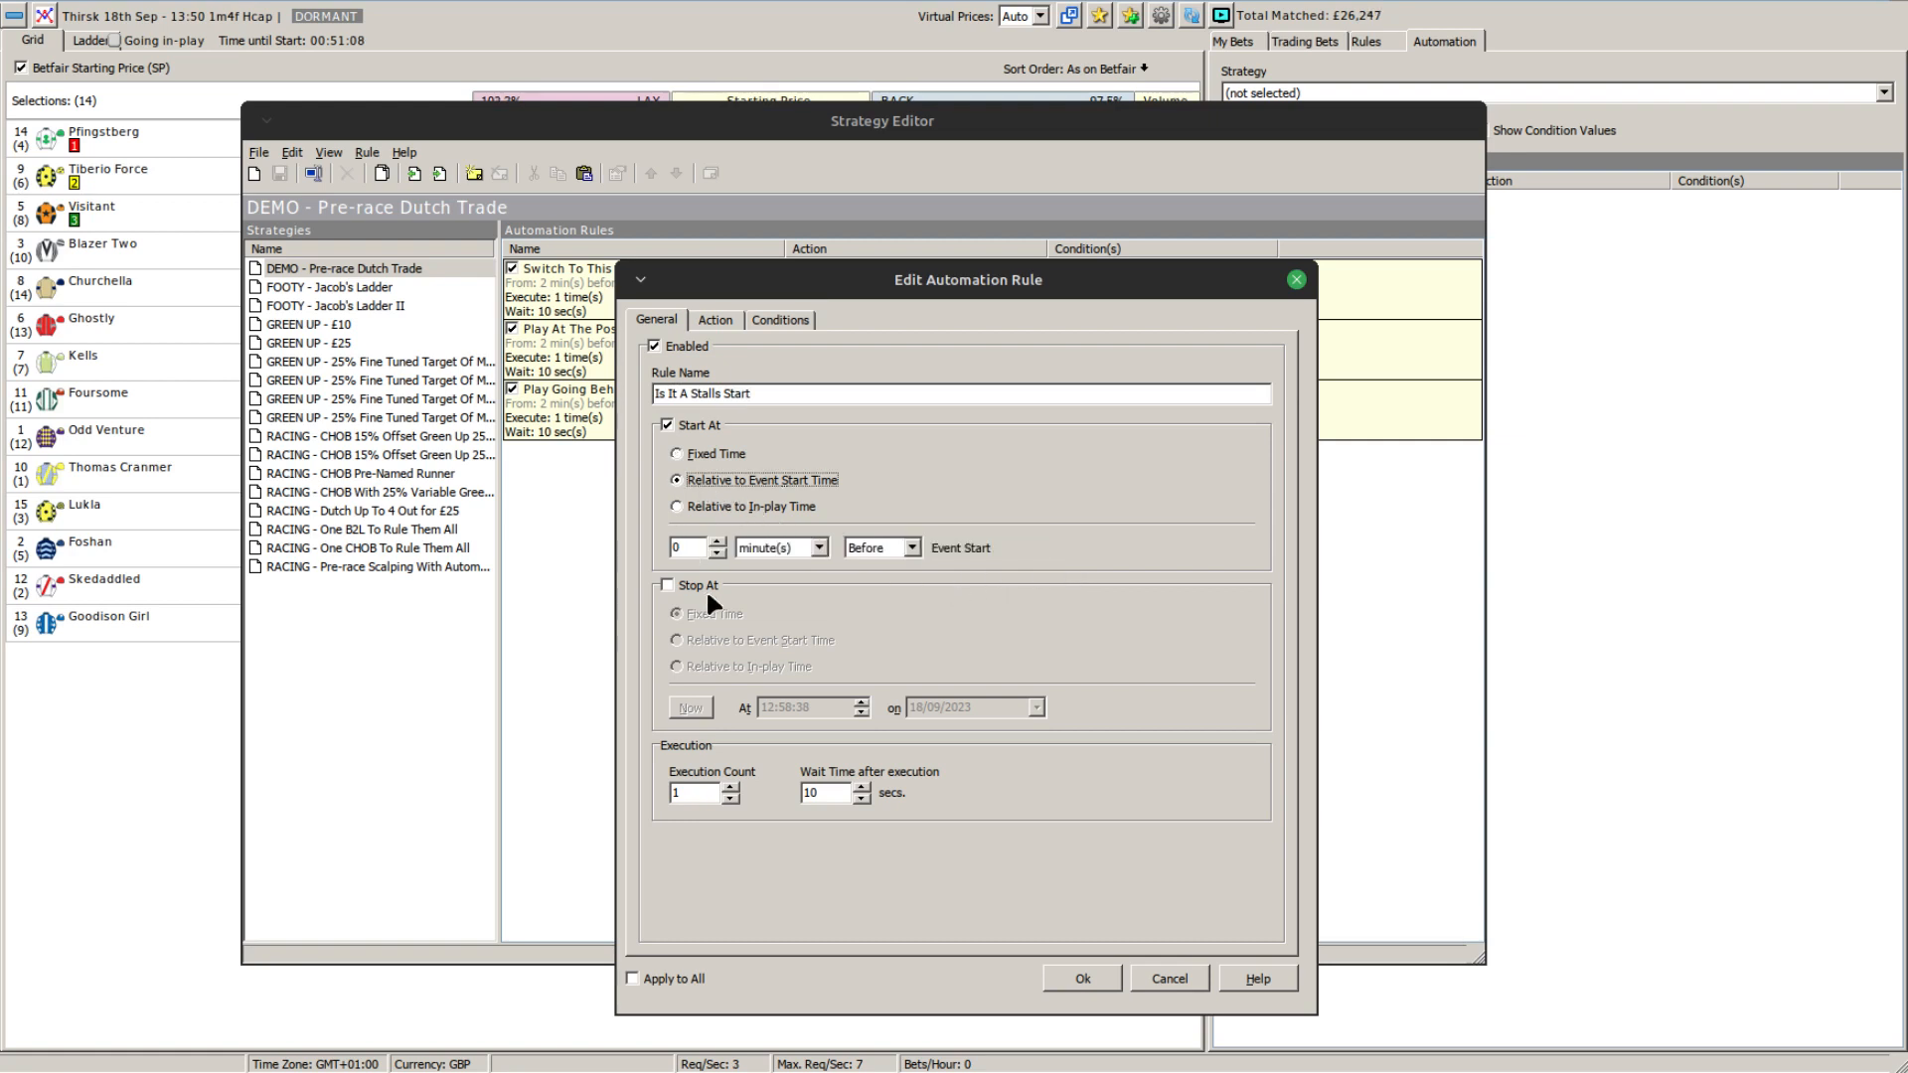
pyautogui.click(717, 540)
pyautogui.click(717, 541)
# Set the Is It A Stalls Start rule's action to Dummy.
pyautogui.click(712, 314)
pyautogui.click(785, 373)
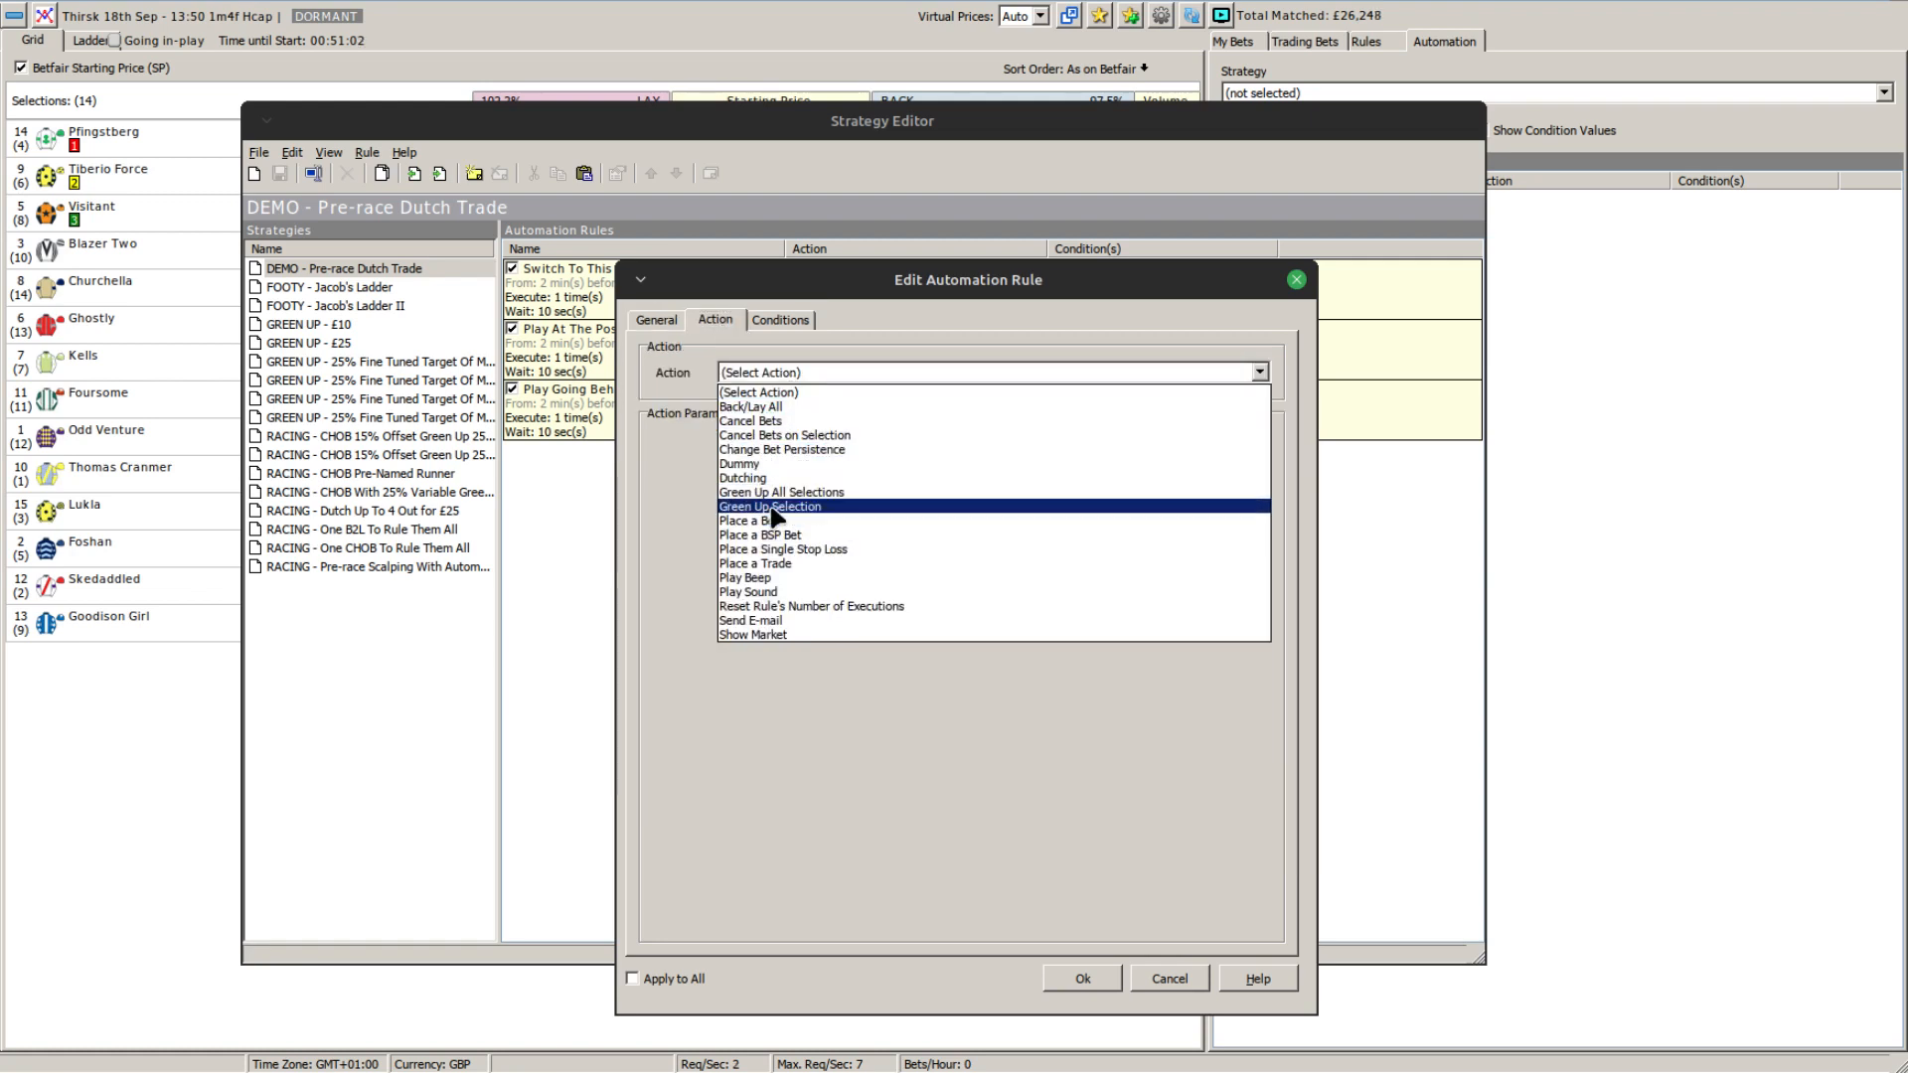
pyautogui.click(759, 463)
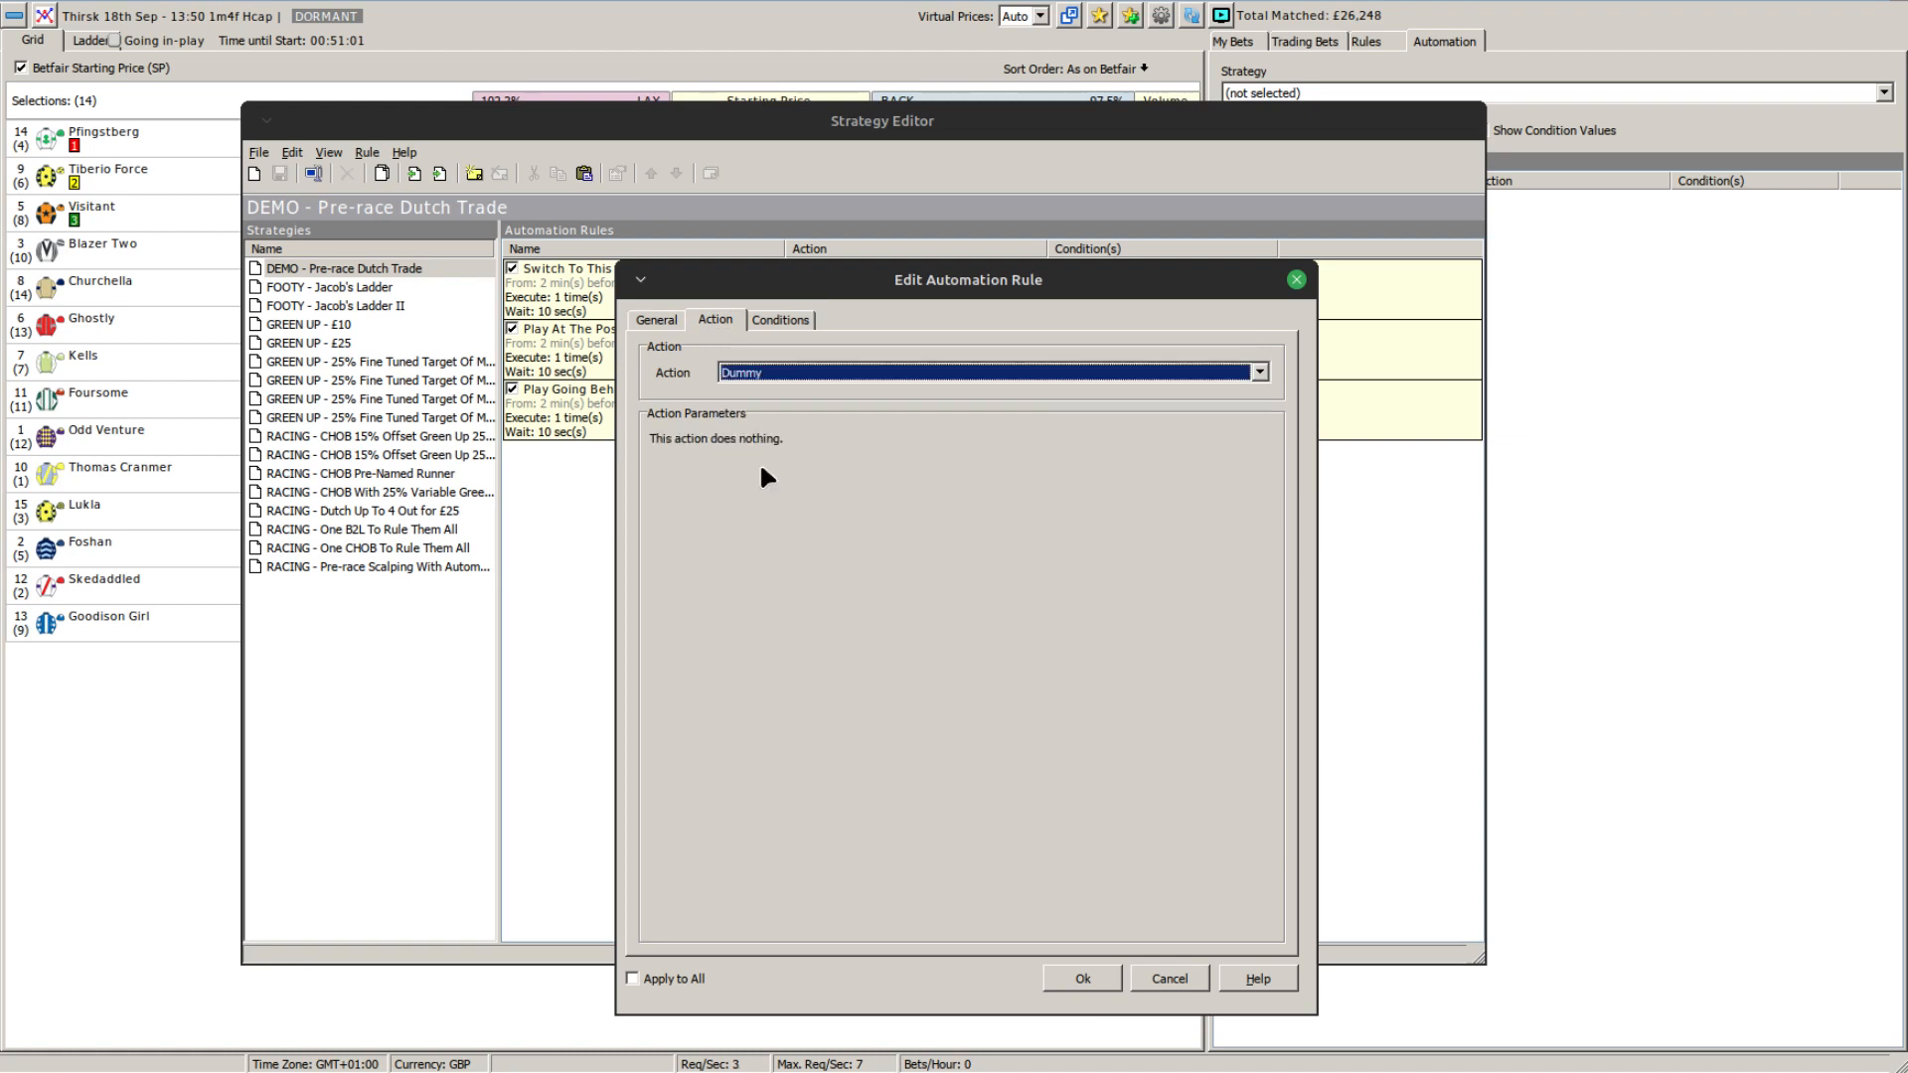
# Add a Selection Fixed Odds condition that chooses the selection by stall draw, number 1.
pyautogui.click(781, 321)
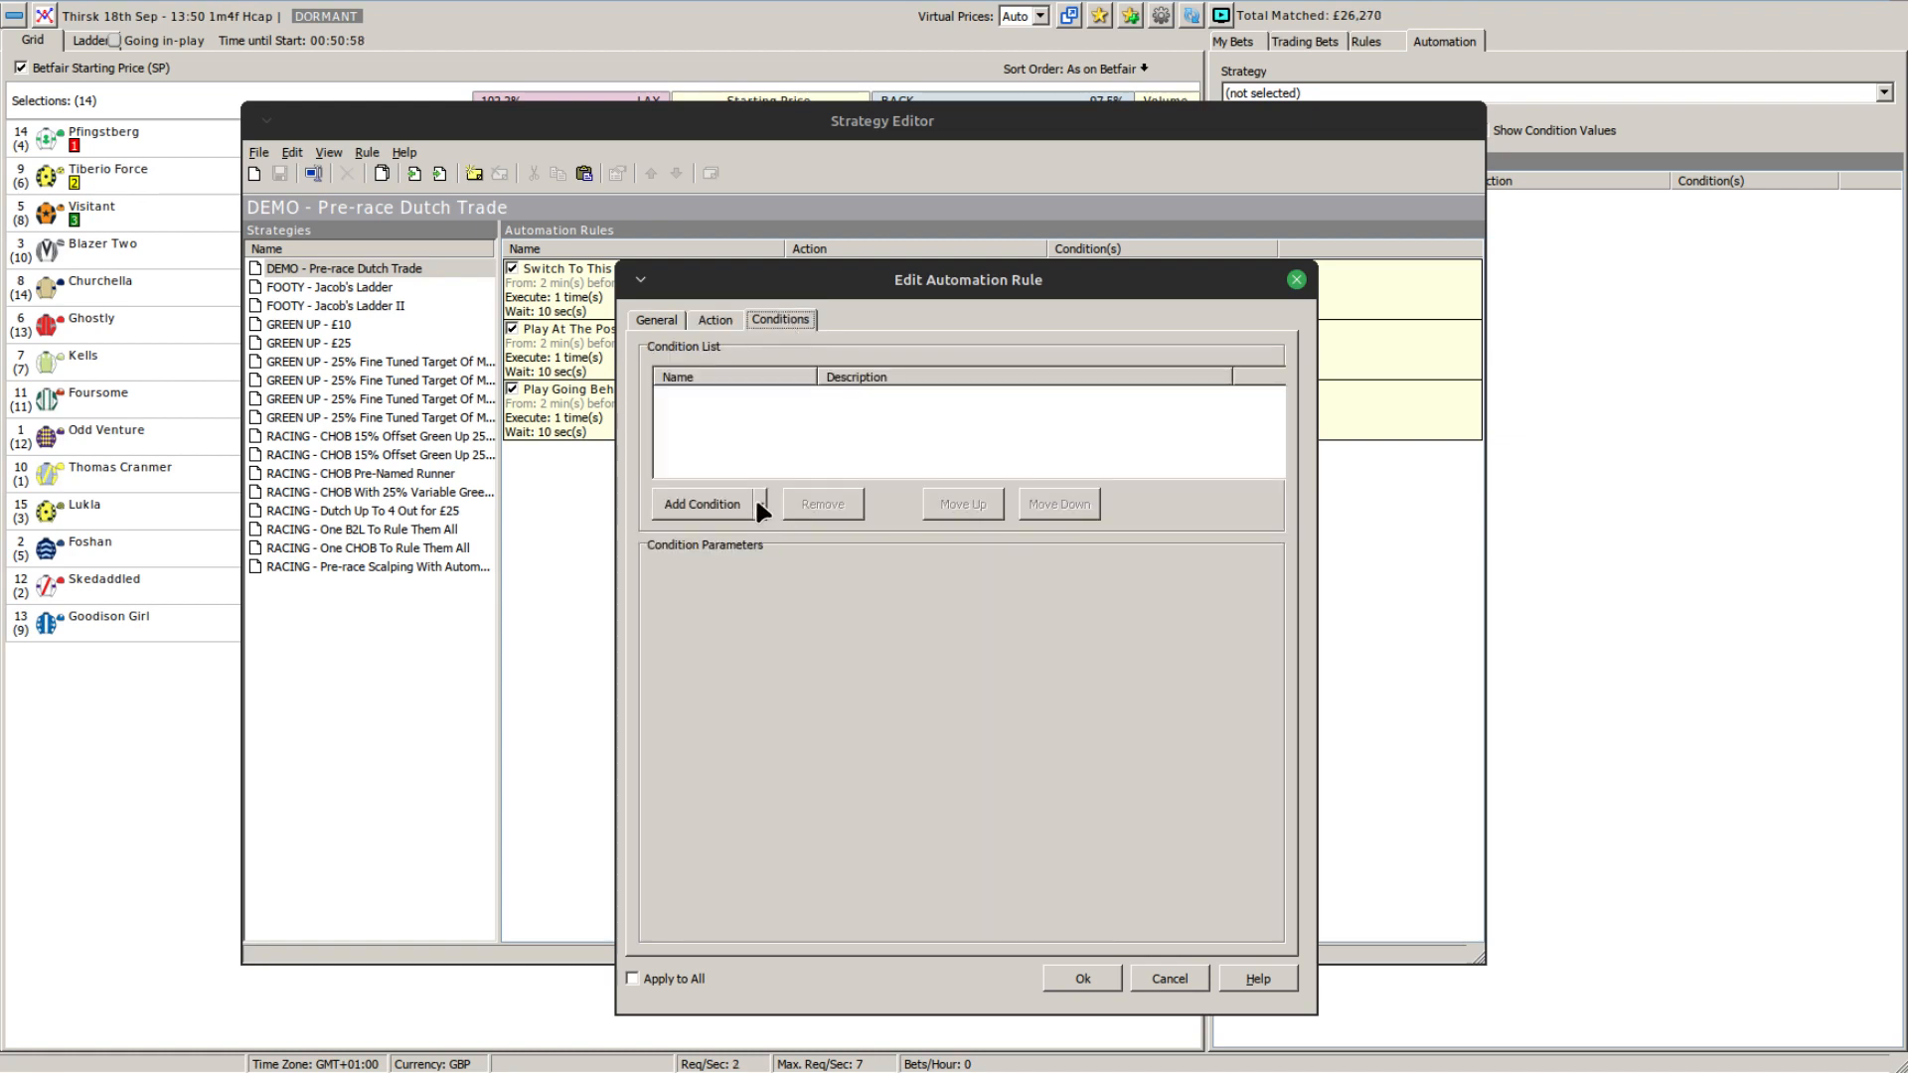
pyautogui.click(760, 504)
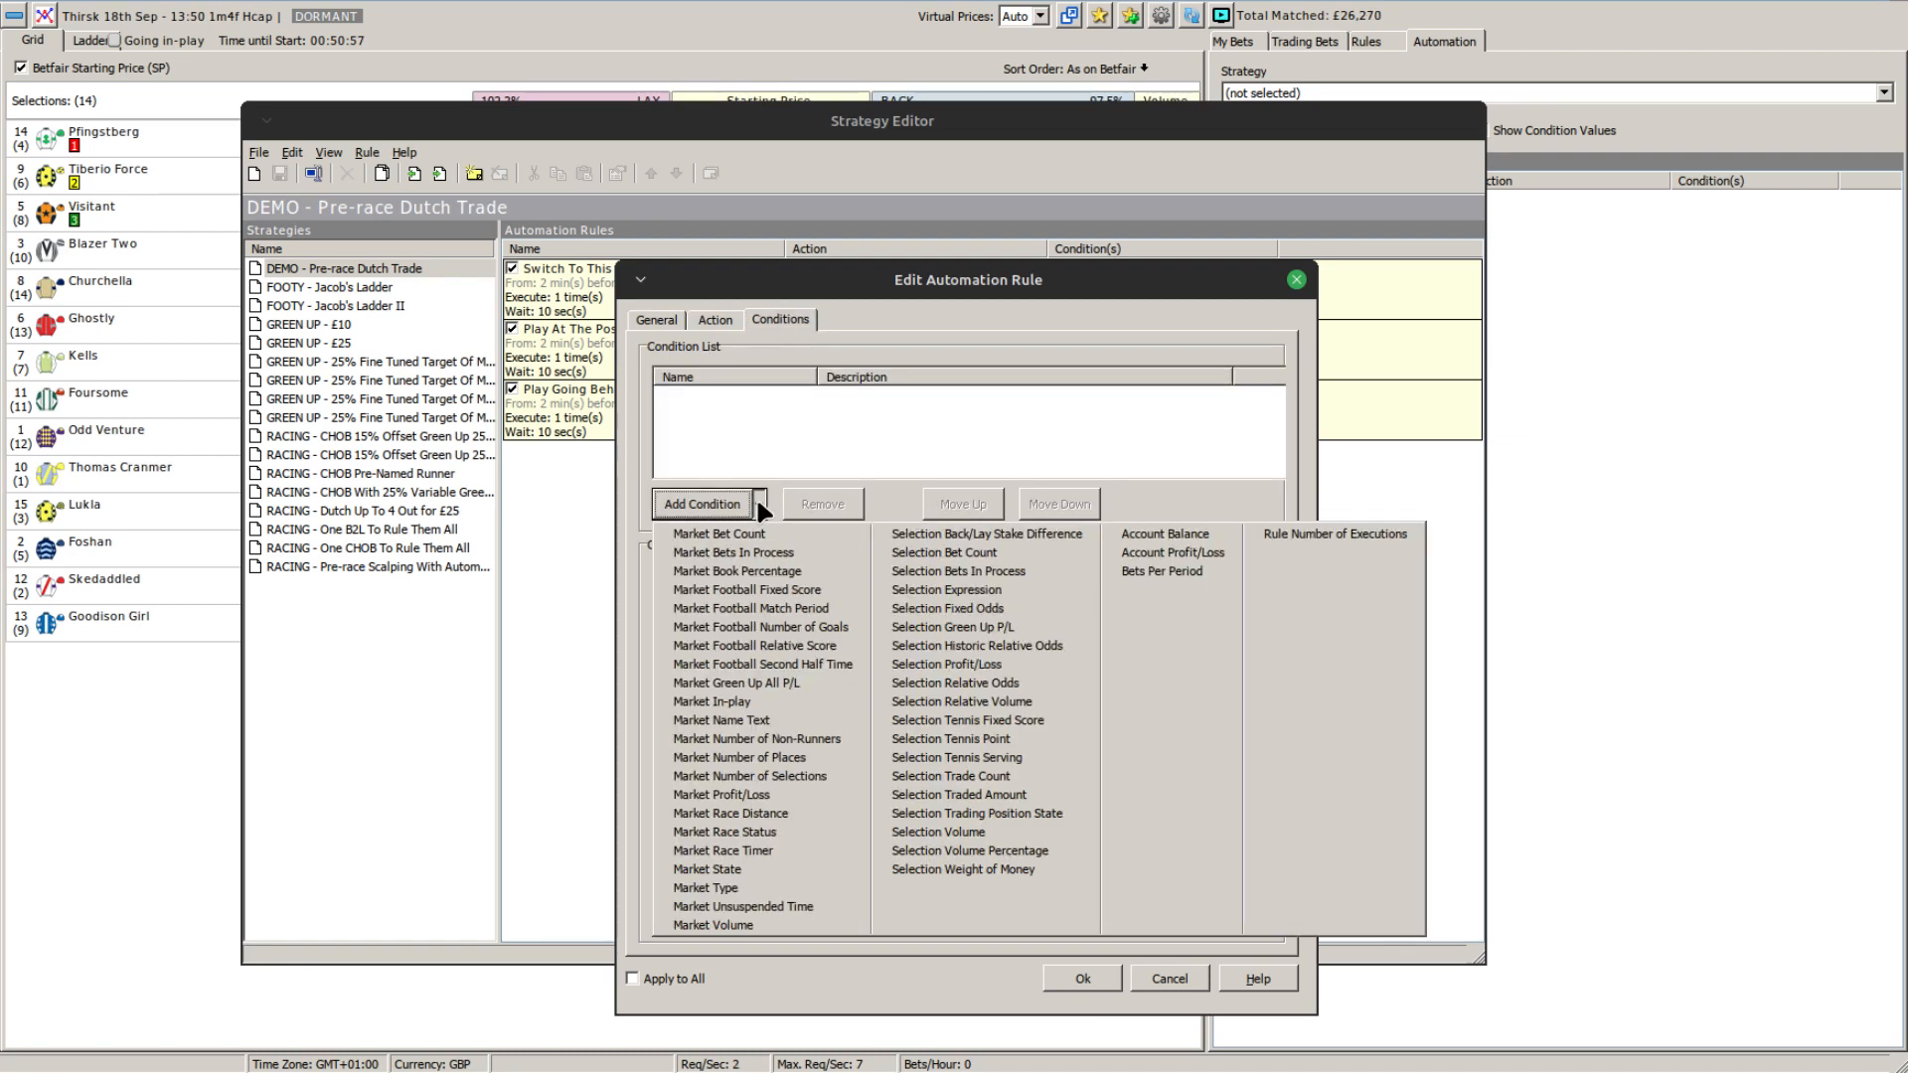
pyautogui.click(964, 610)
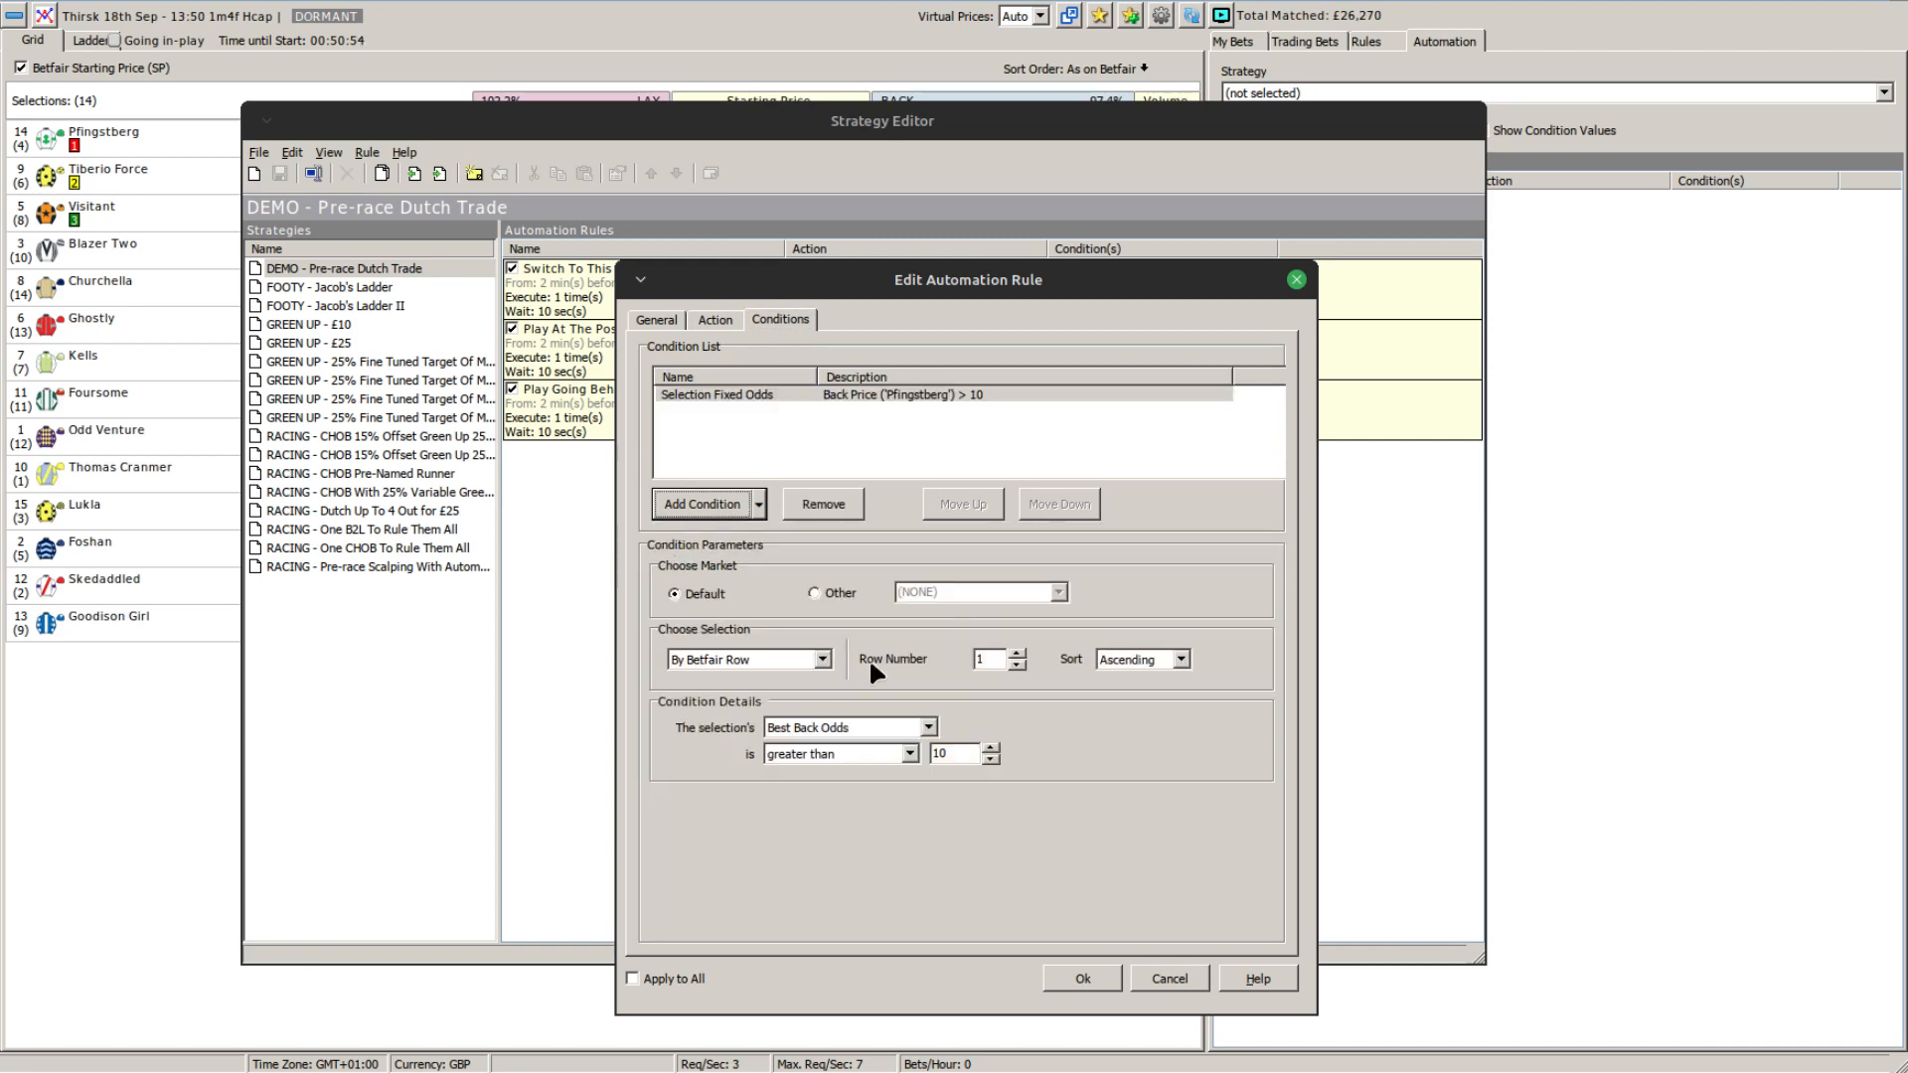
pyautogui.click(822, 660)
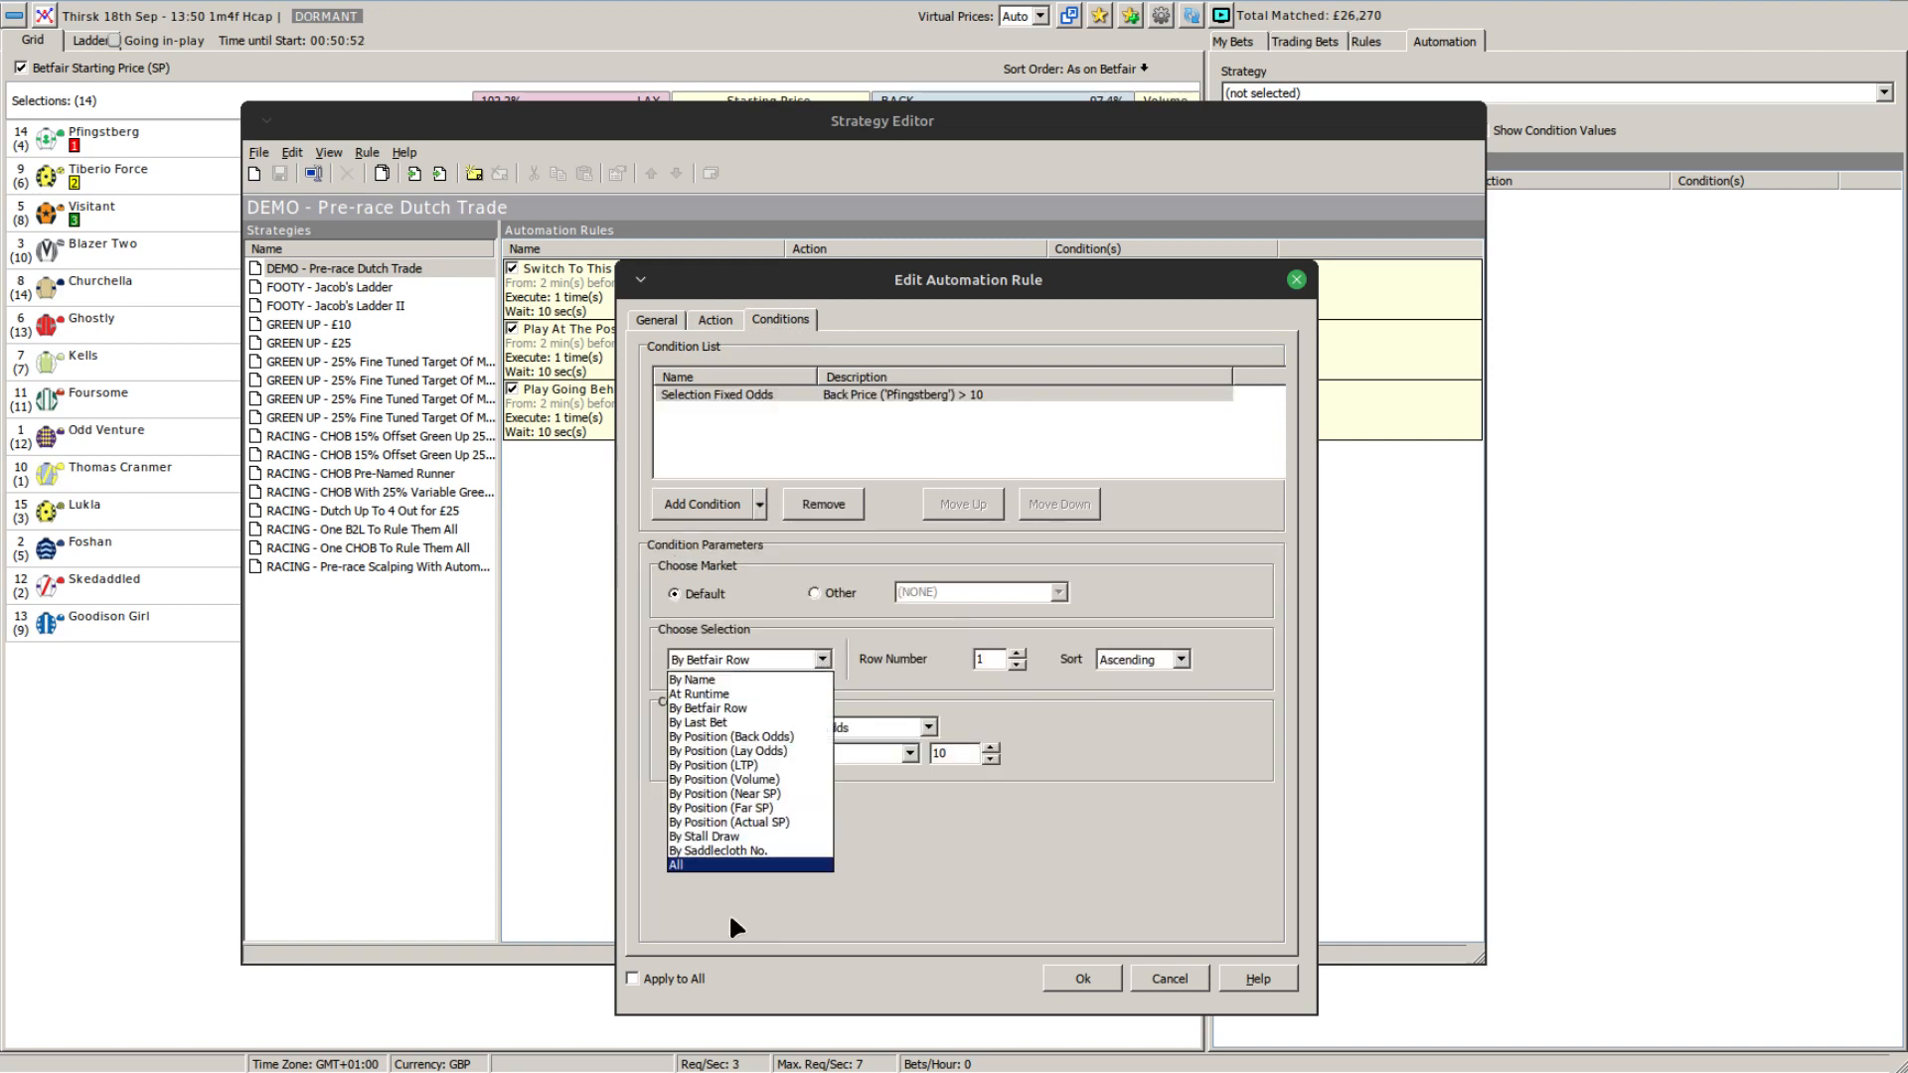
pyautogui.click(704, 838)
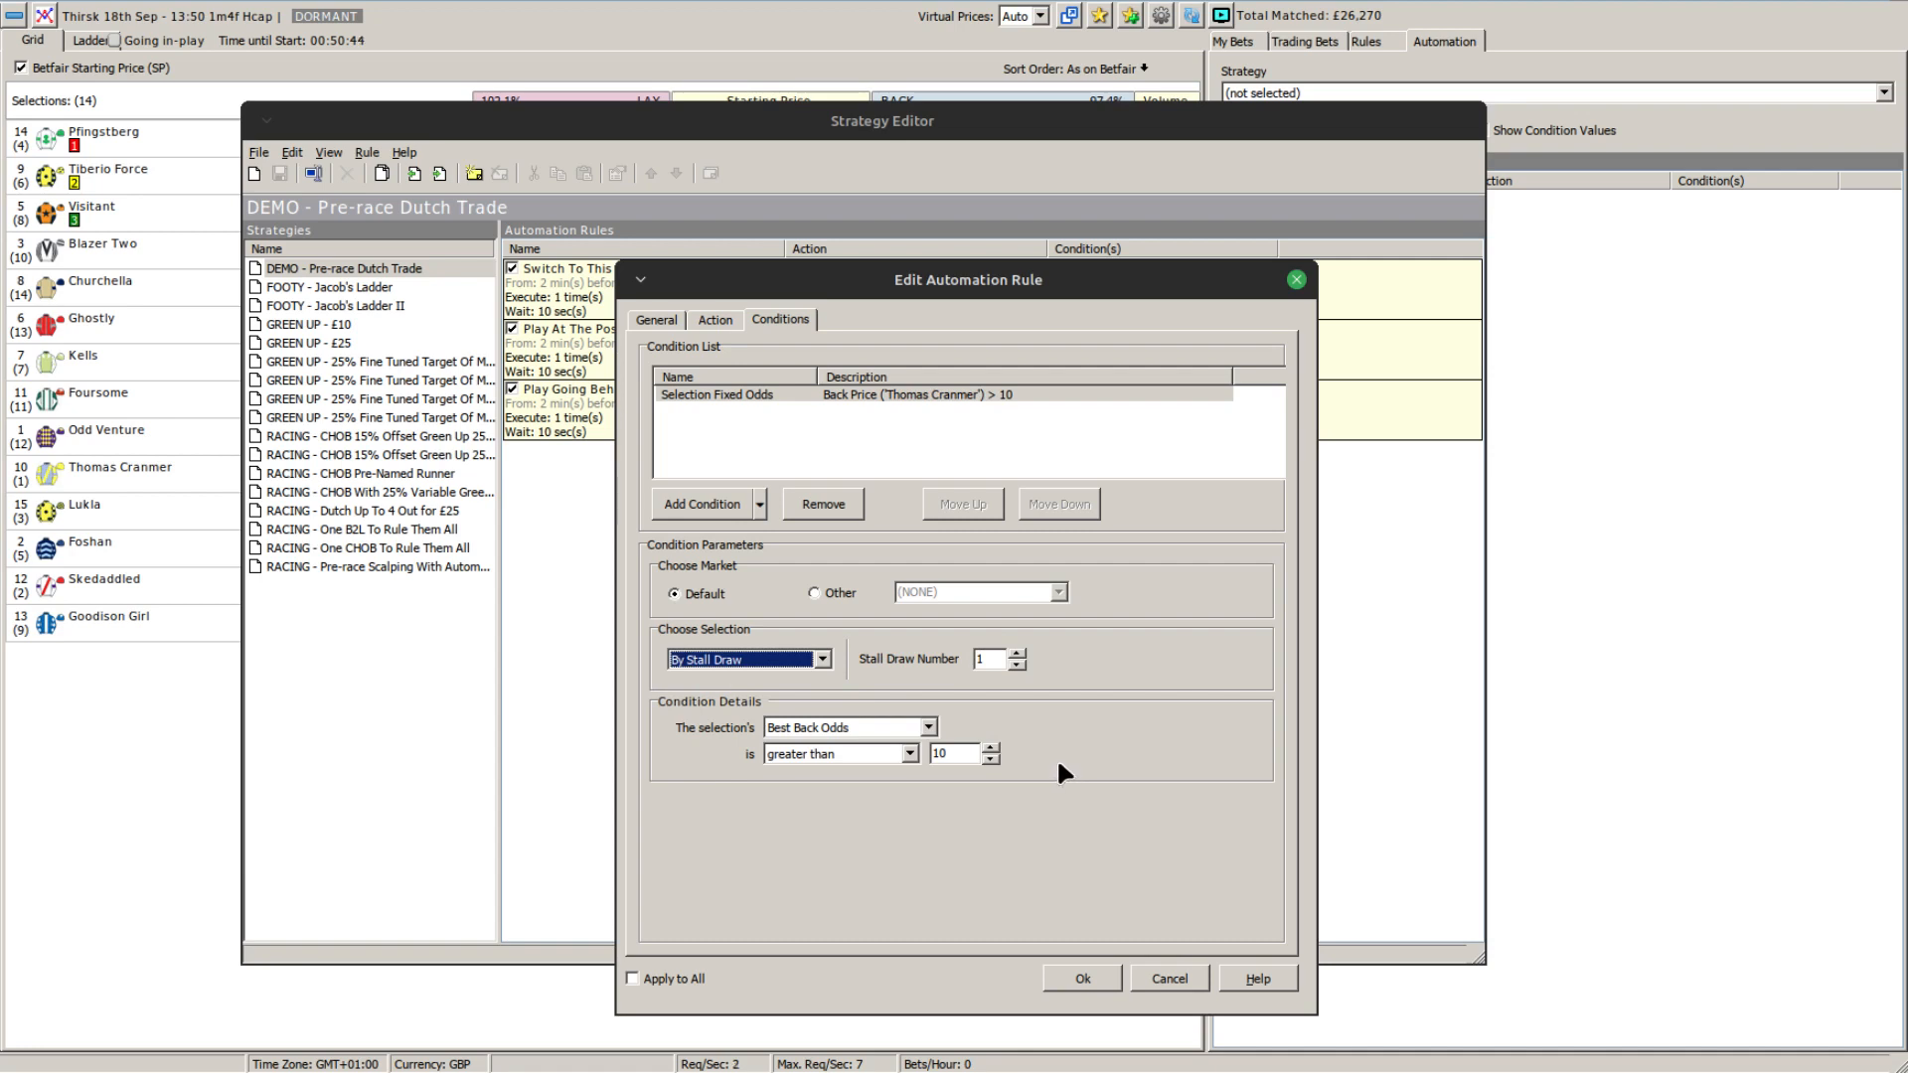
# Require the selection's best back odds to be greater than or equal to 1.01 and save the rule.
pyautogui.click(910, 753)
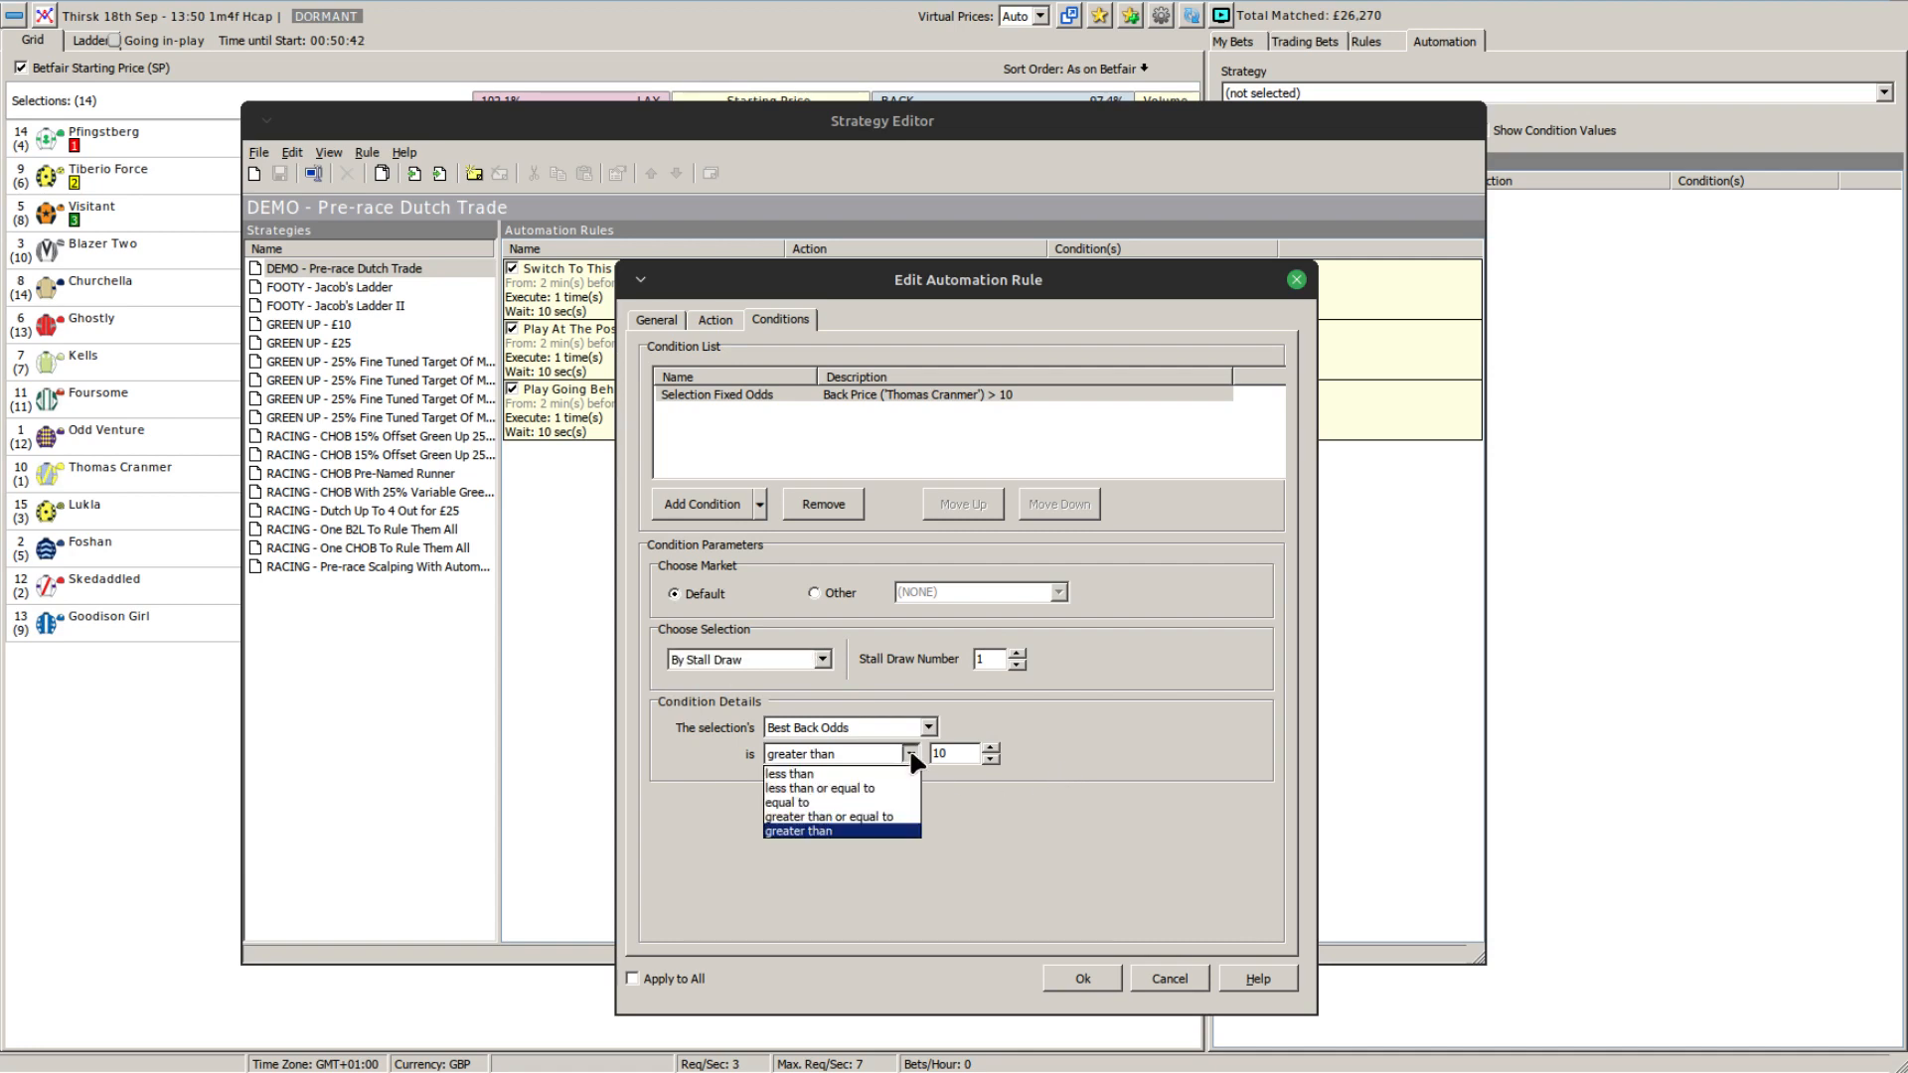
pyautogui.click(835, 832)
pyautogui.press('Tab')
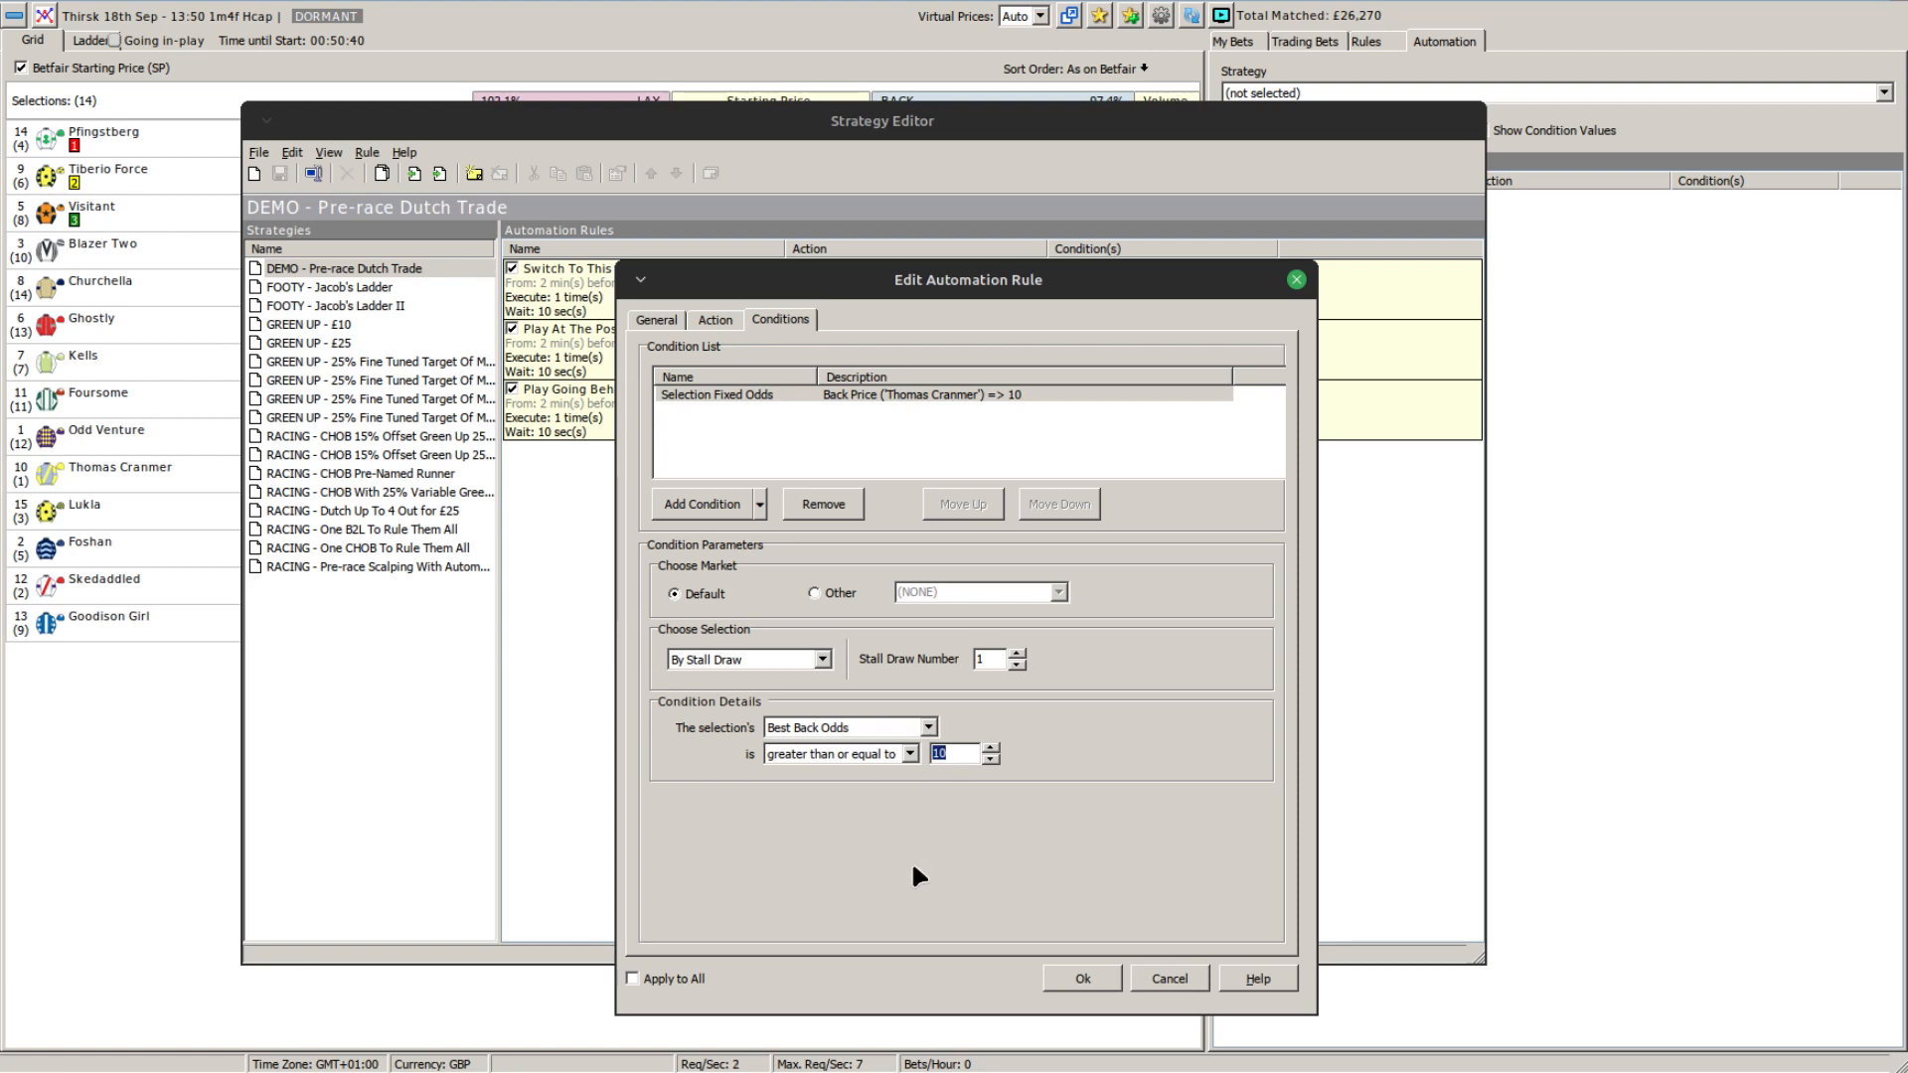
pyautogui.write('1.01')
pyautogui.click(1063, 978)
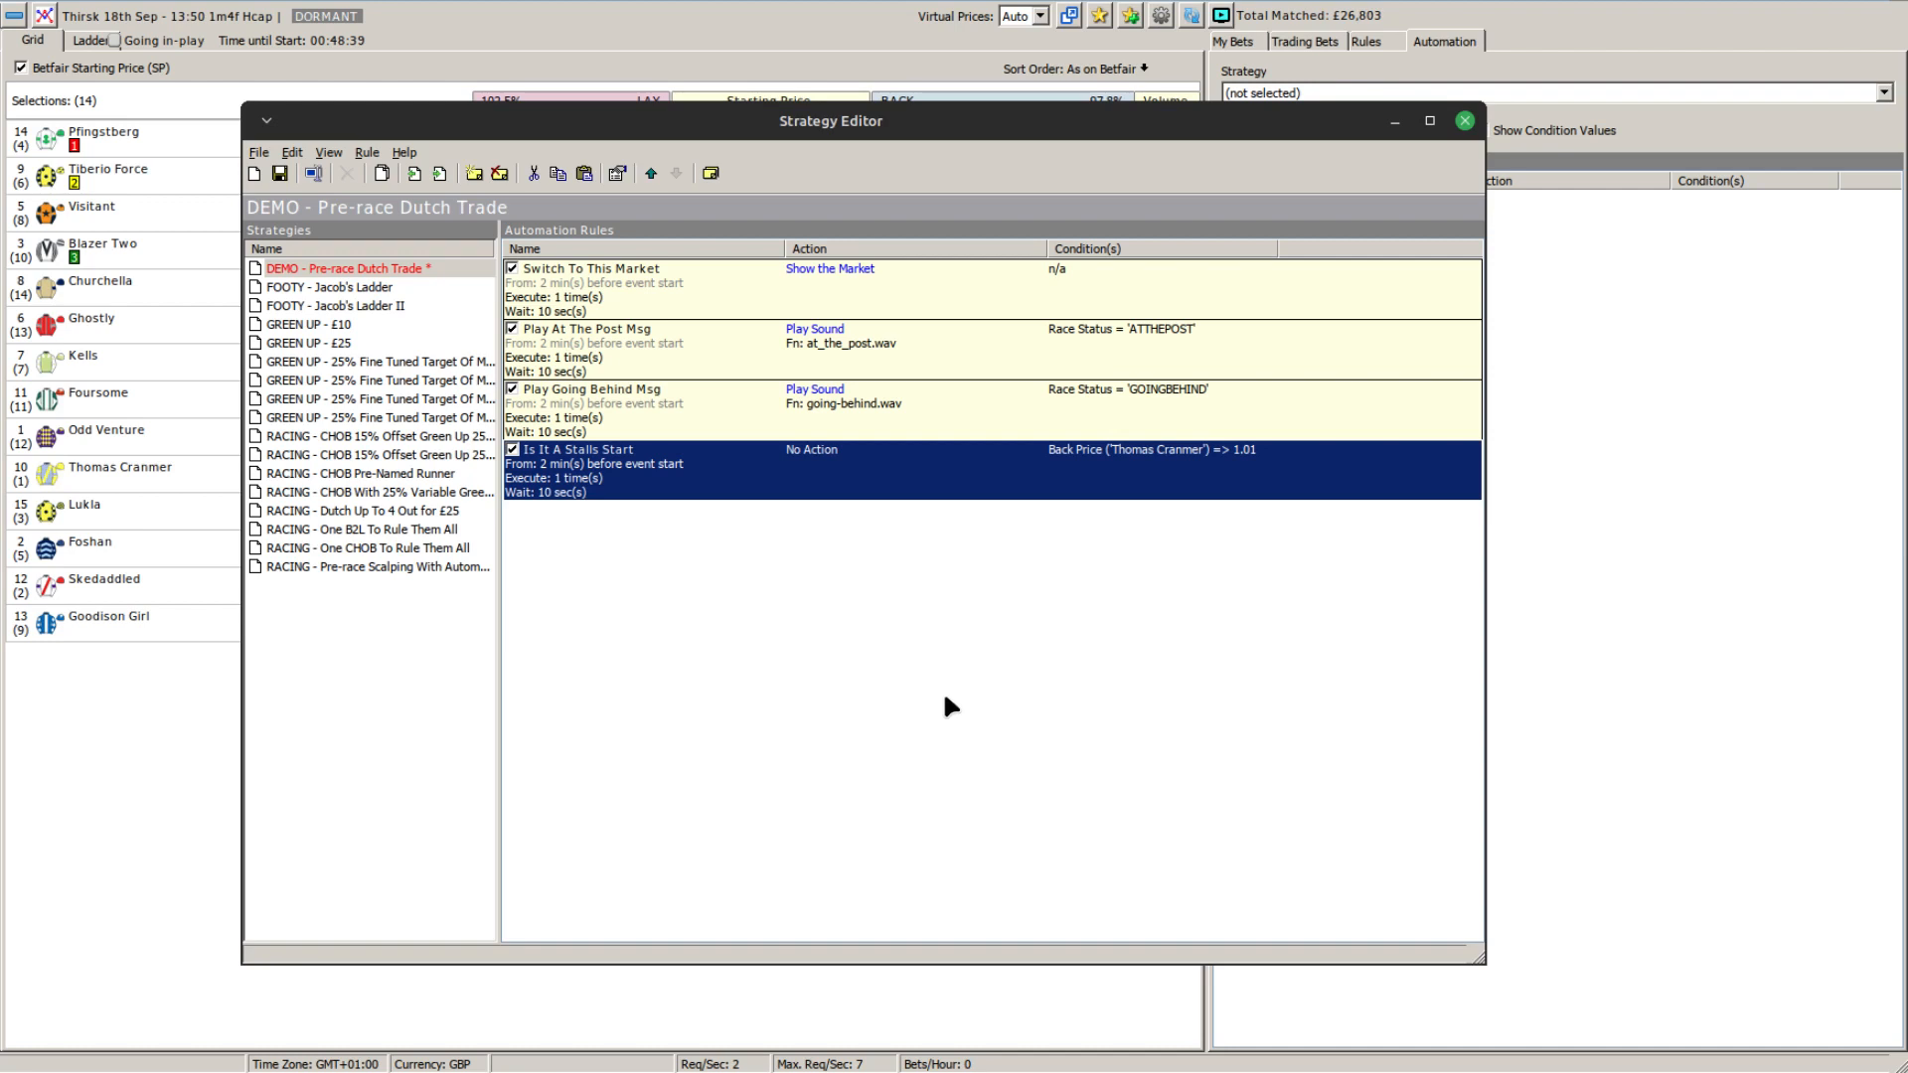
# Create a rule named "Dutch 2-4 Where Fieldsize Is 5-8" that starts 120 seconds before the event start.
pyautogui.rightClick(894, 563)
pyautogui.click(919, 570)
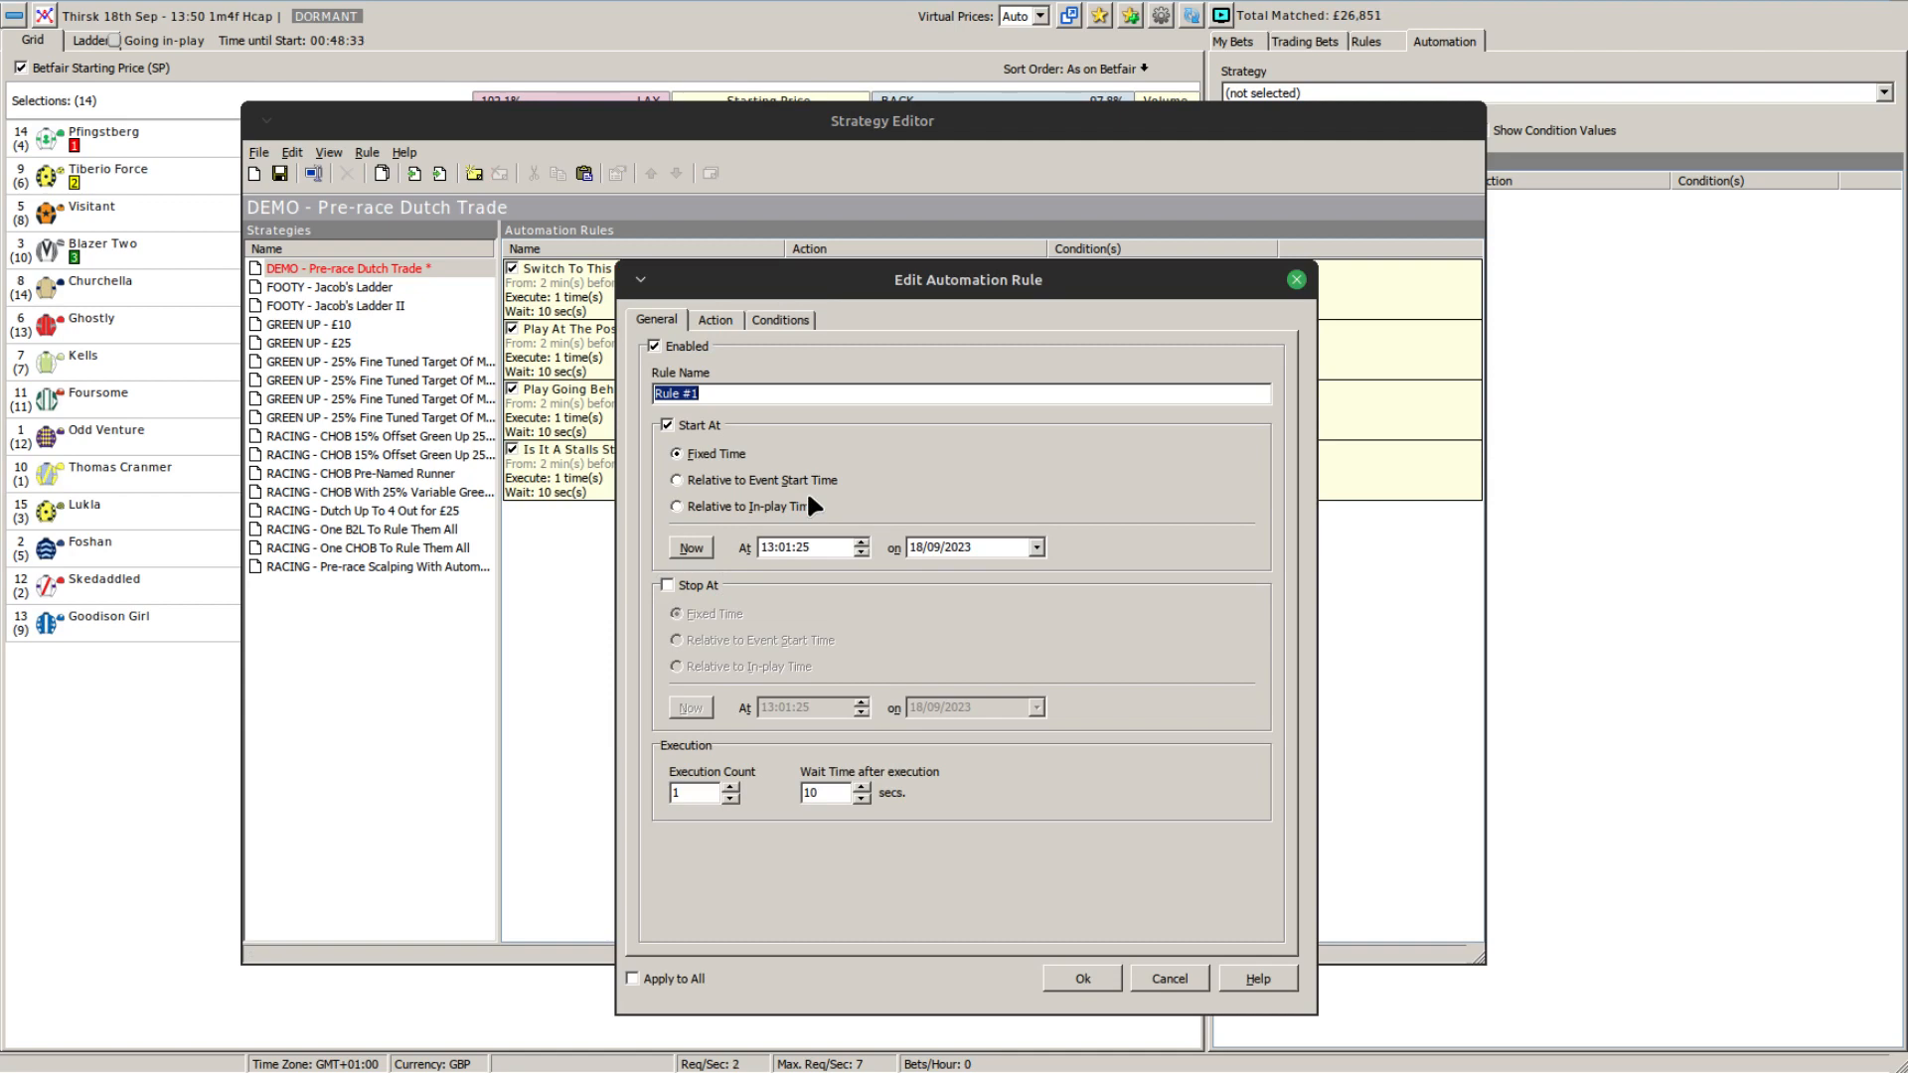
pyautogui.write('Dutch 2-4 Where Field')
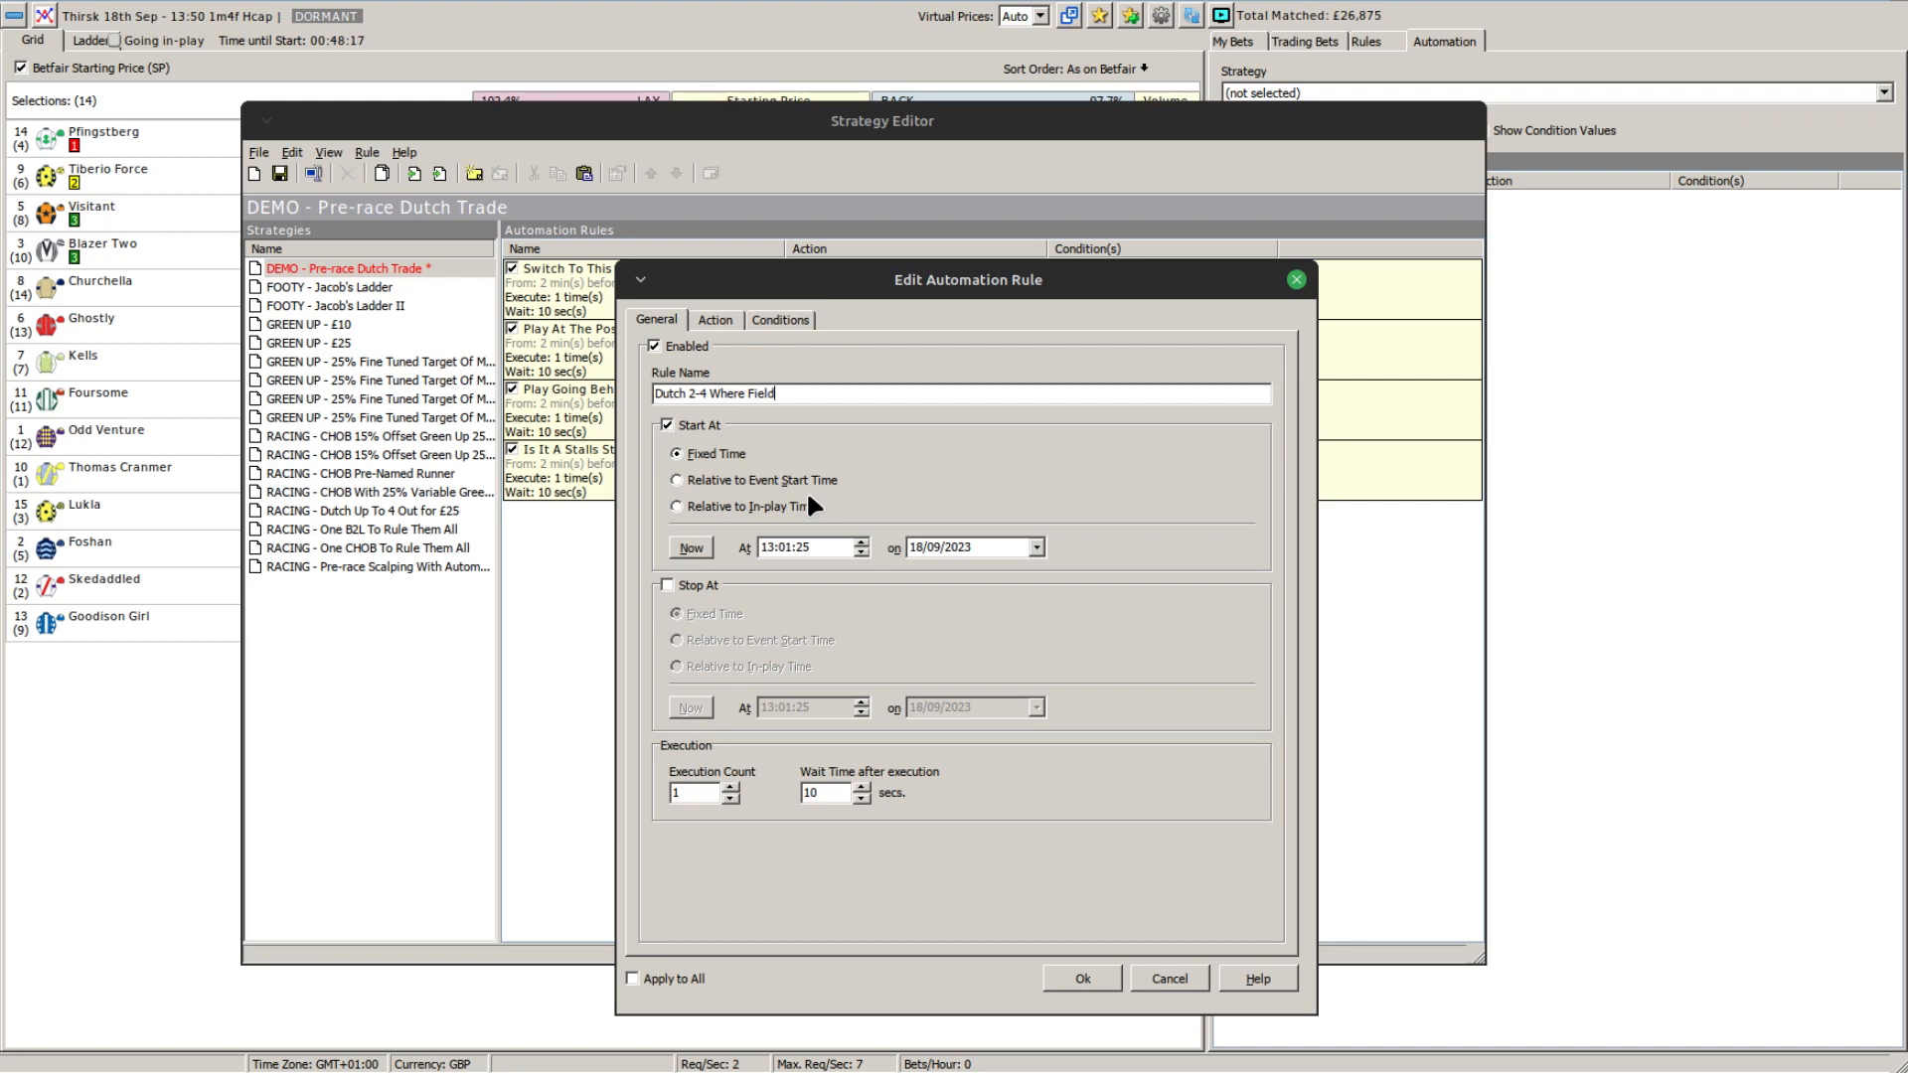
pyautogui.write('size Is 5-8')
pyautogui.click(733, 481)
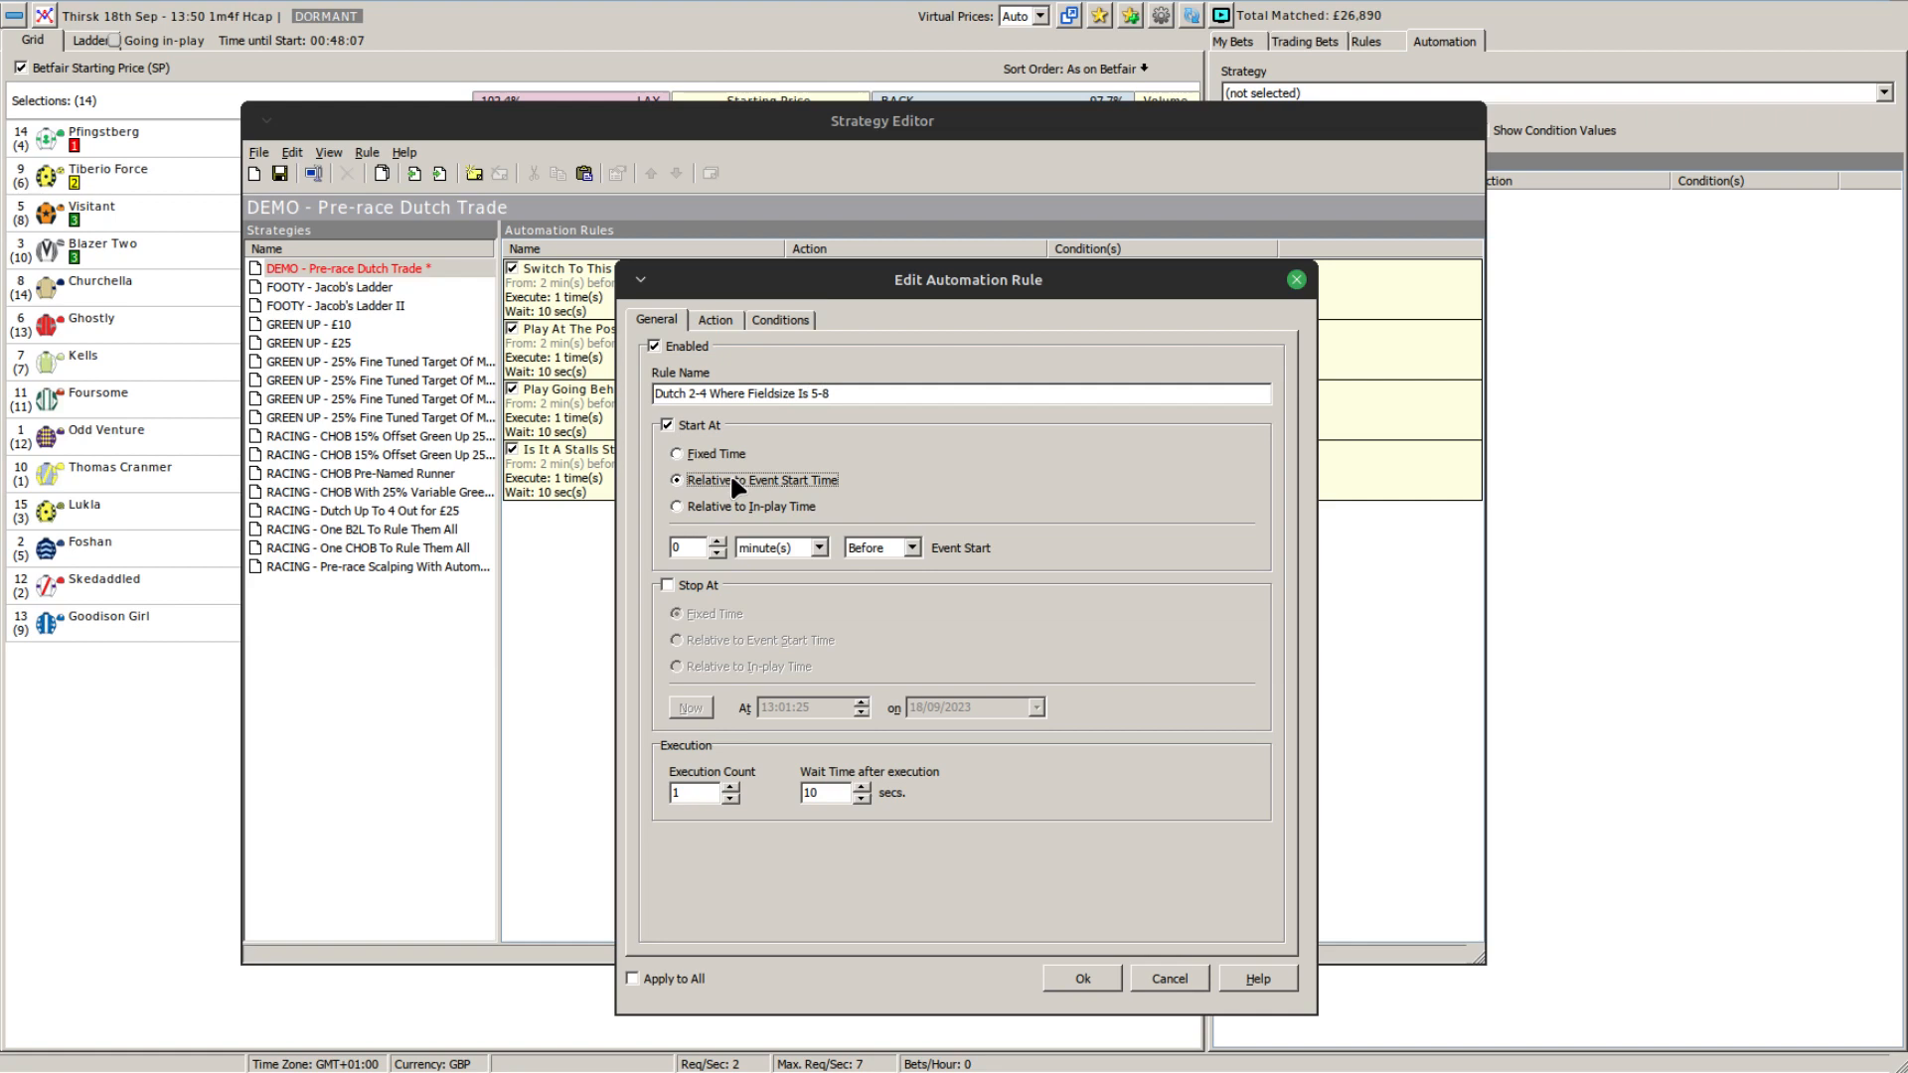
pyautogui.doubleClick(695, 547)
pyautogui.write('120')
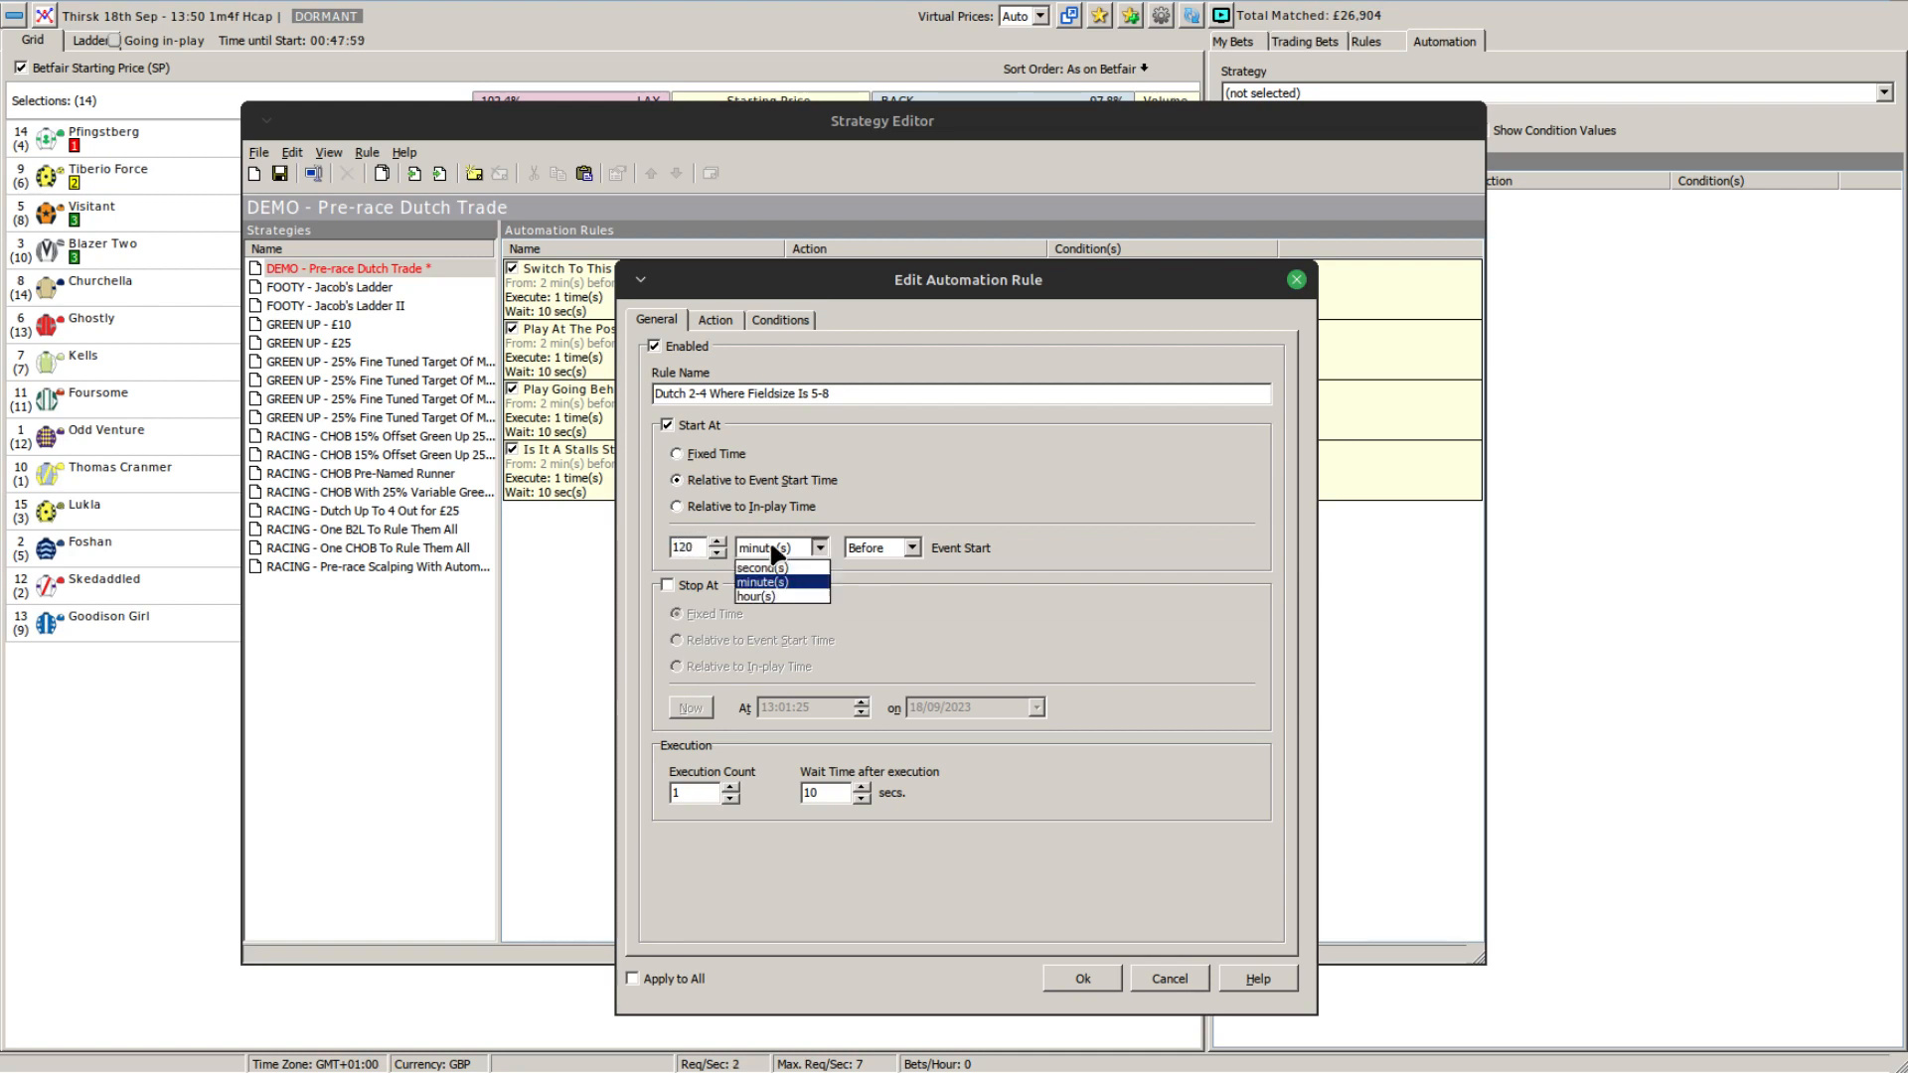
pyautogui.click(761, 568)
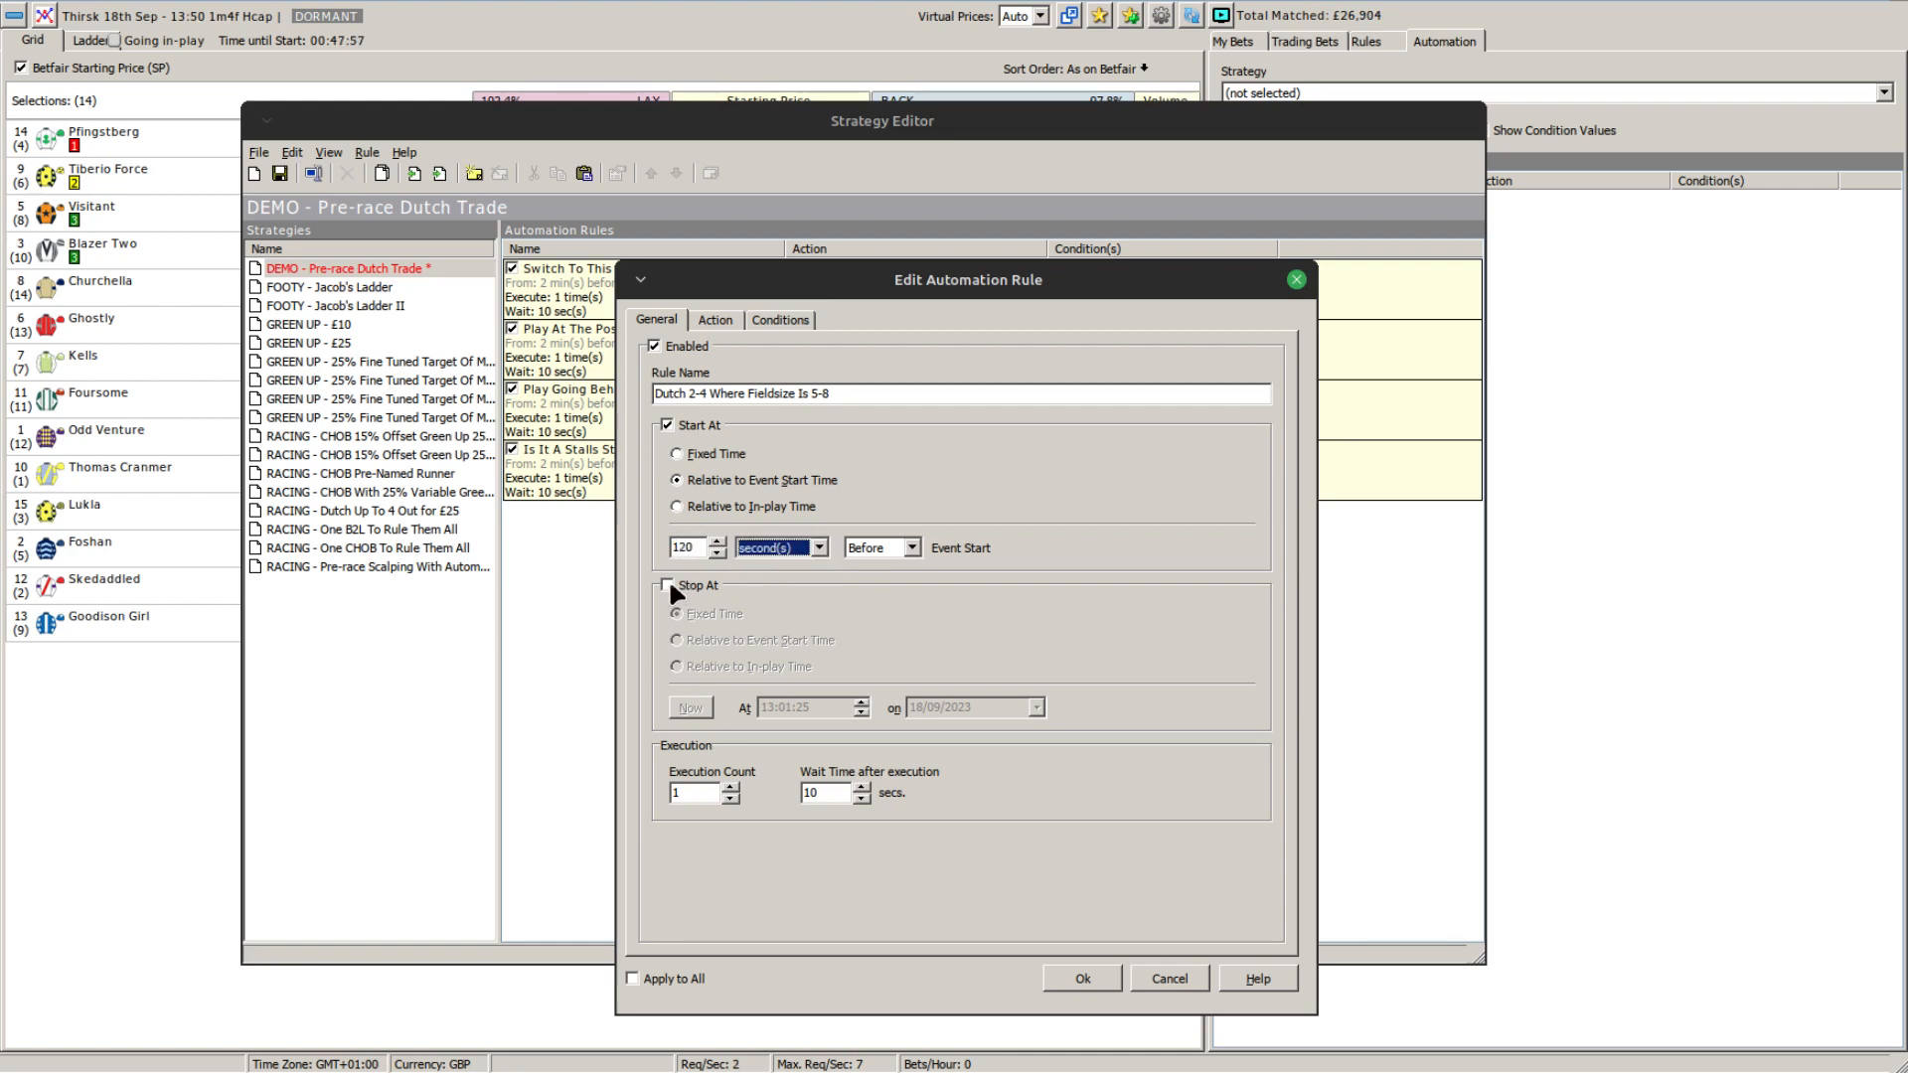
# Enable the dutching rule's stop time relative to event start, with a value of 100 before the start.
pyautogui.click(667, 586)
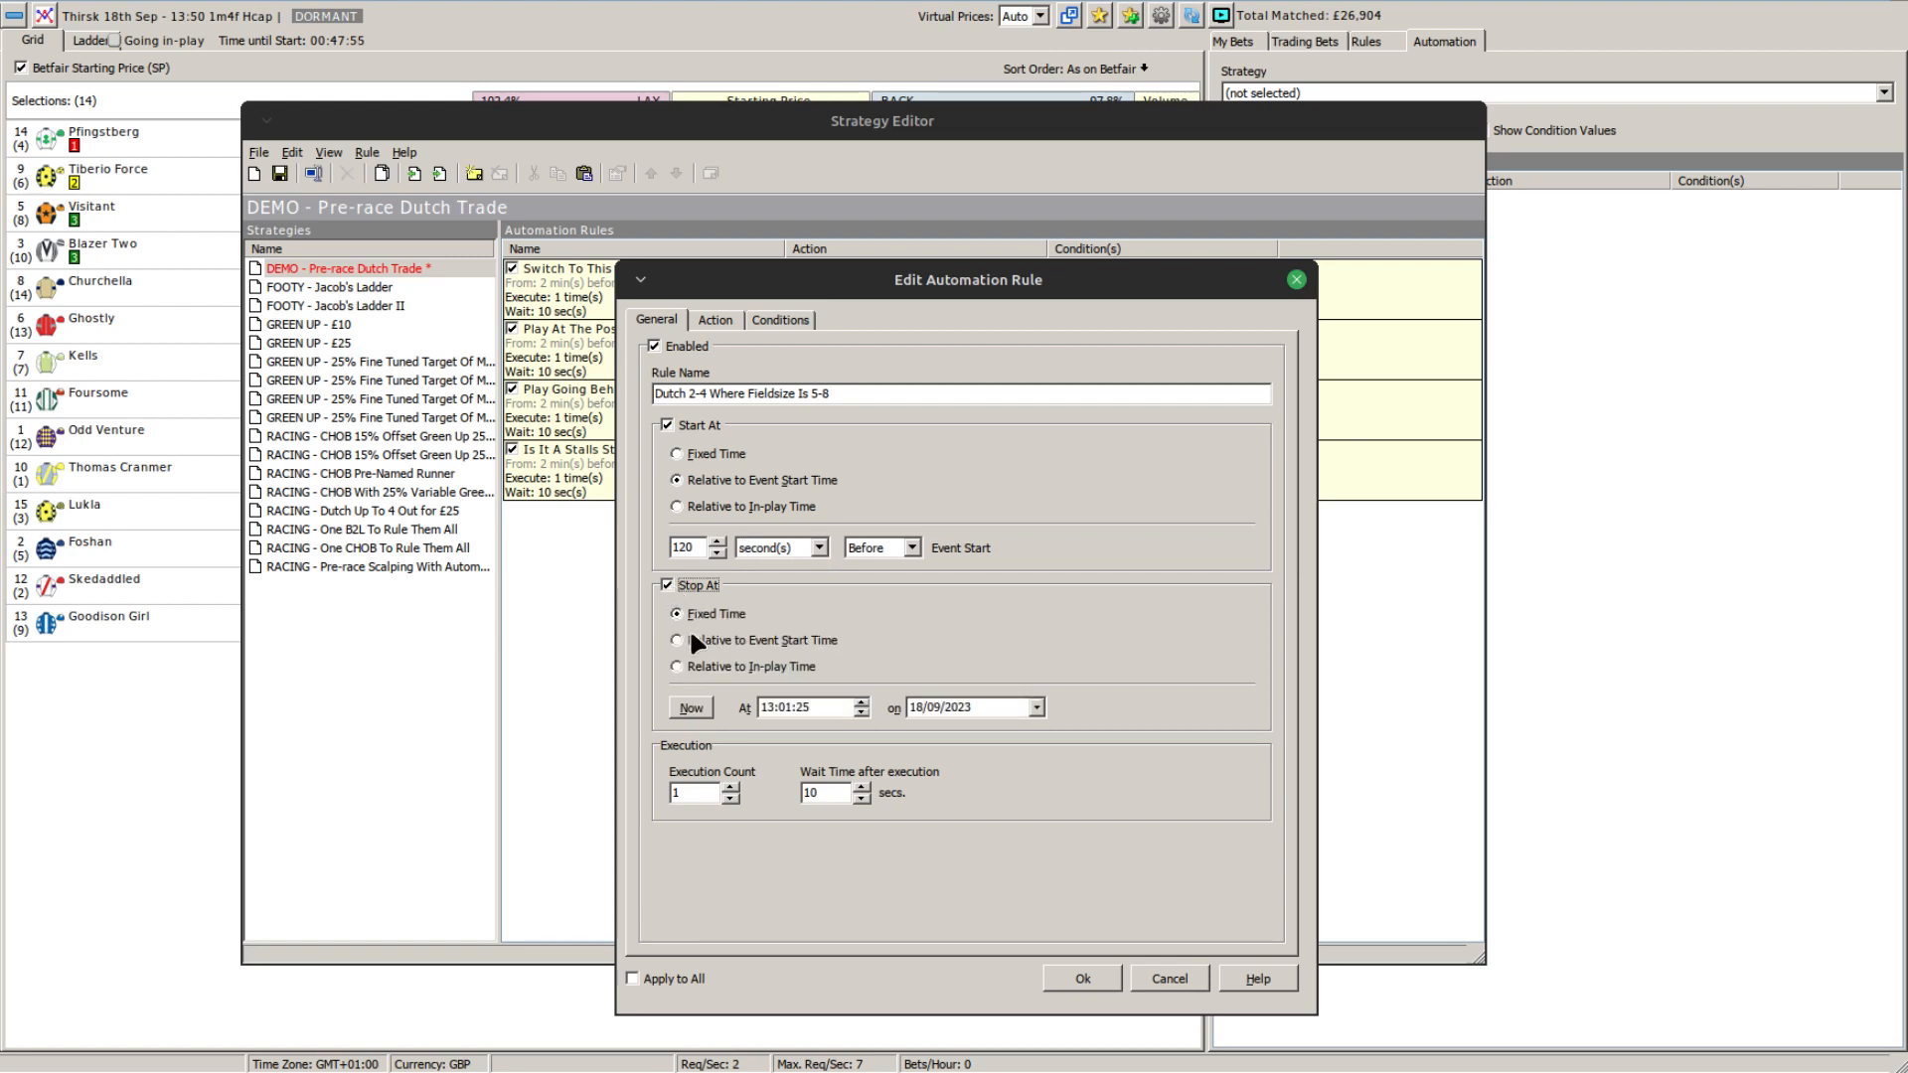
pyautogui.click(691, 640)
pyautogui.press('Tab')
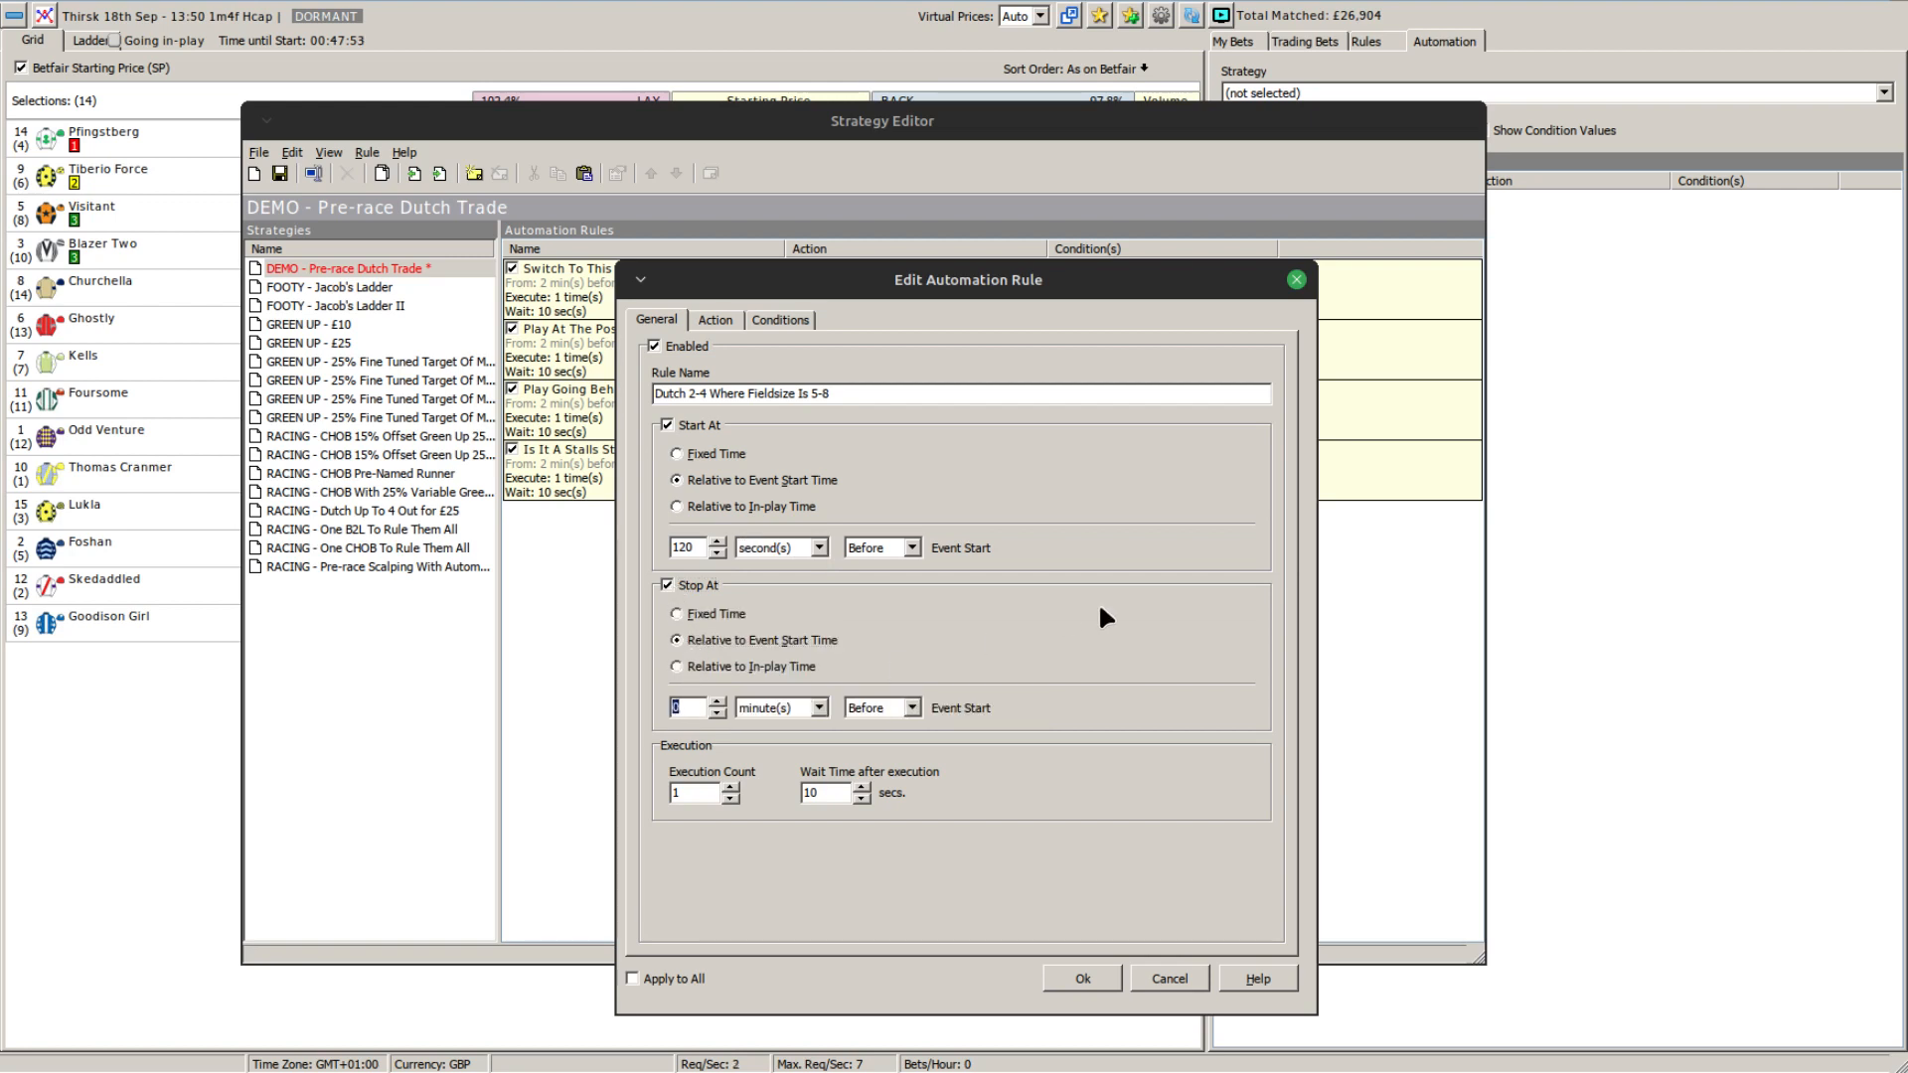
pyautogui.write('100')
pyautogui.click(790, 707)
# Set the rule's action to back Dutching with a fixed available stake of 100.
pyautogui.click(711, 319)
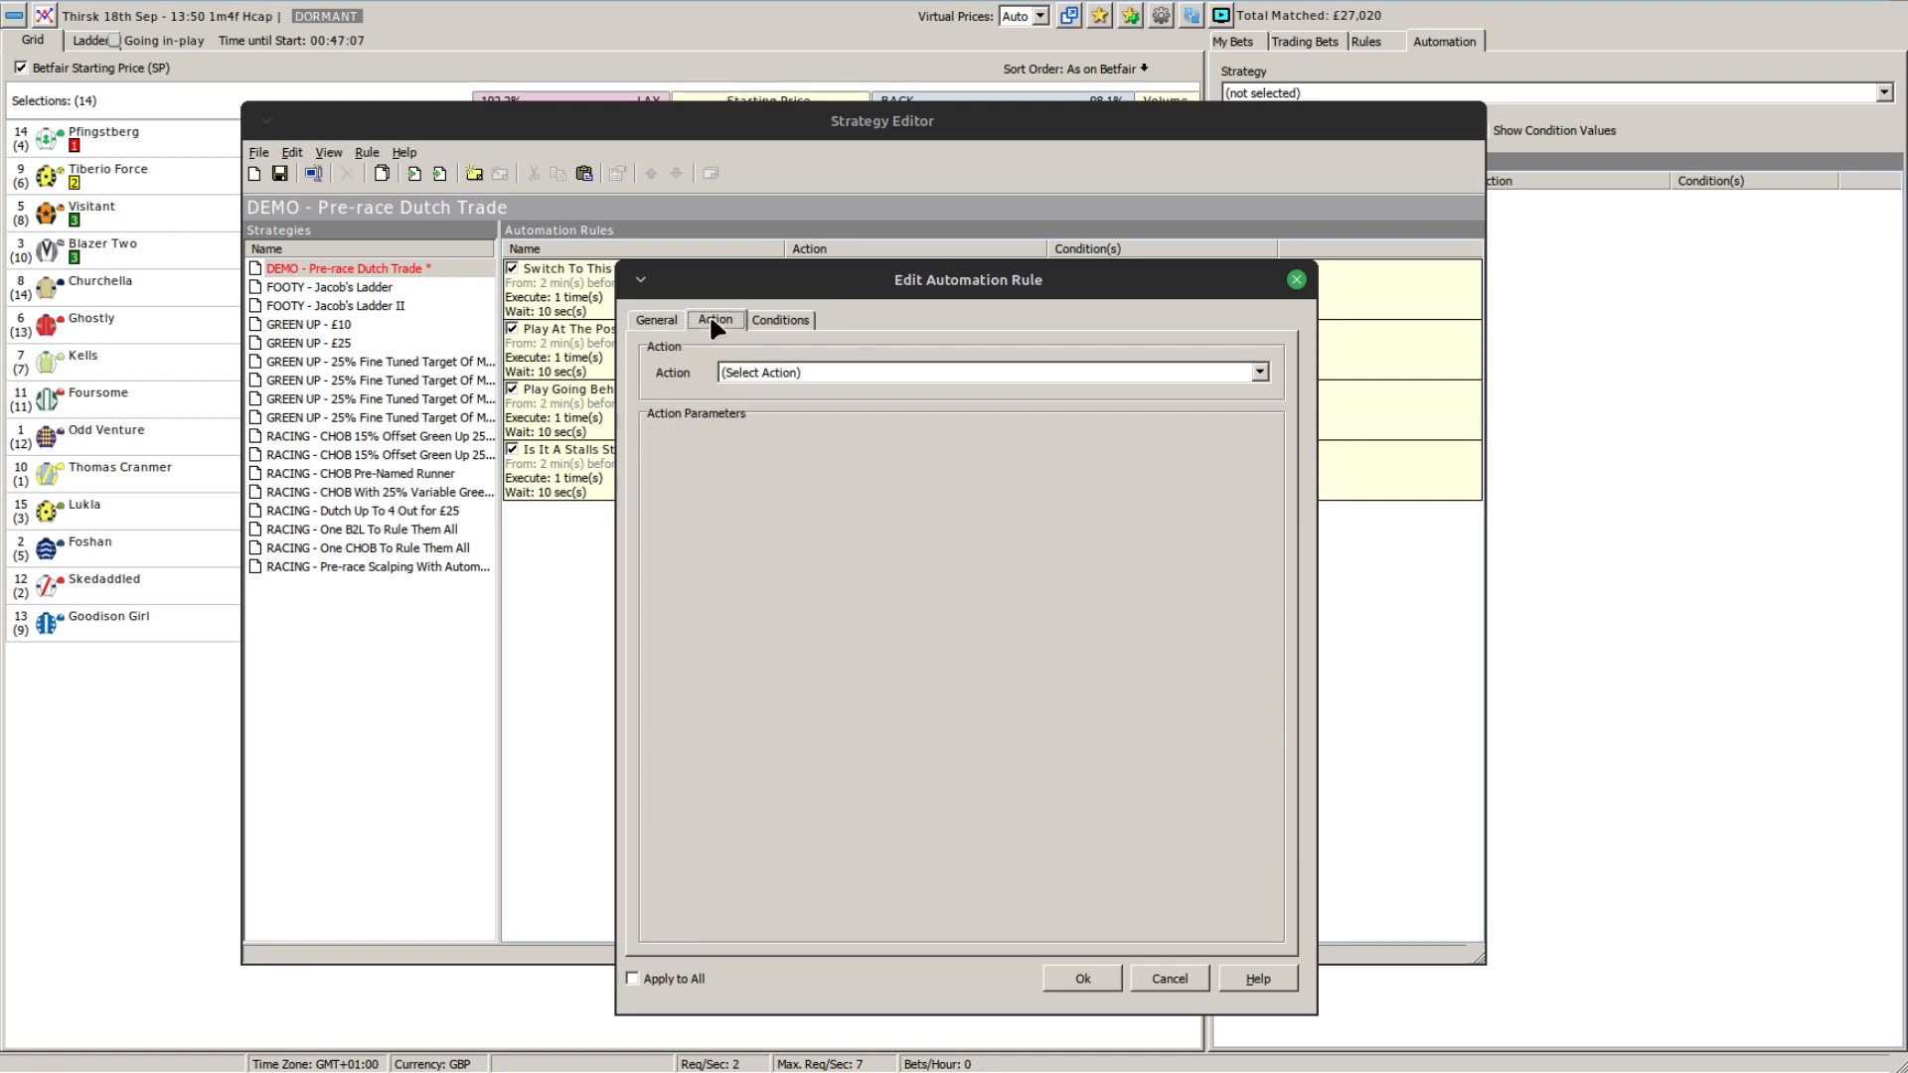
pyautogui.click(747, 373)
pyautogui.click(760, 487)
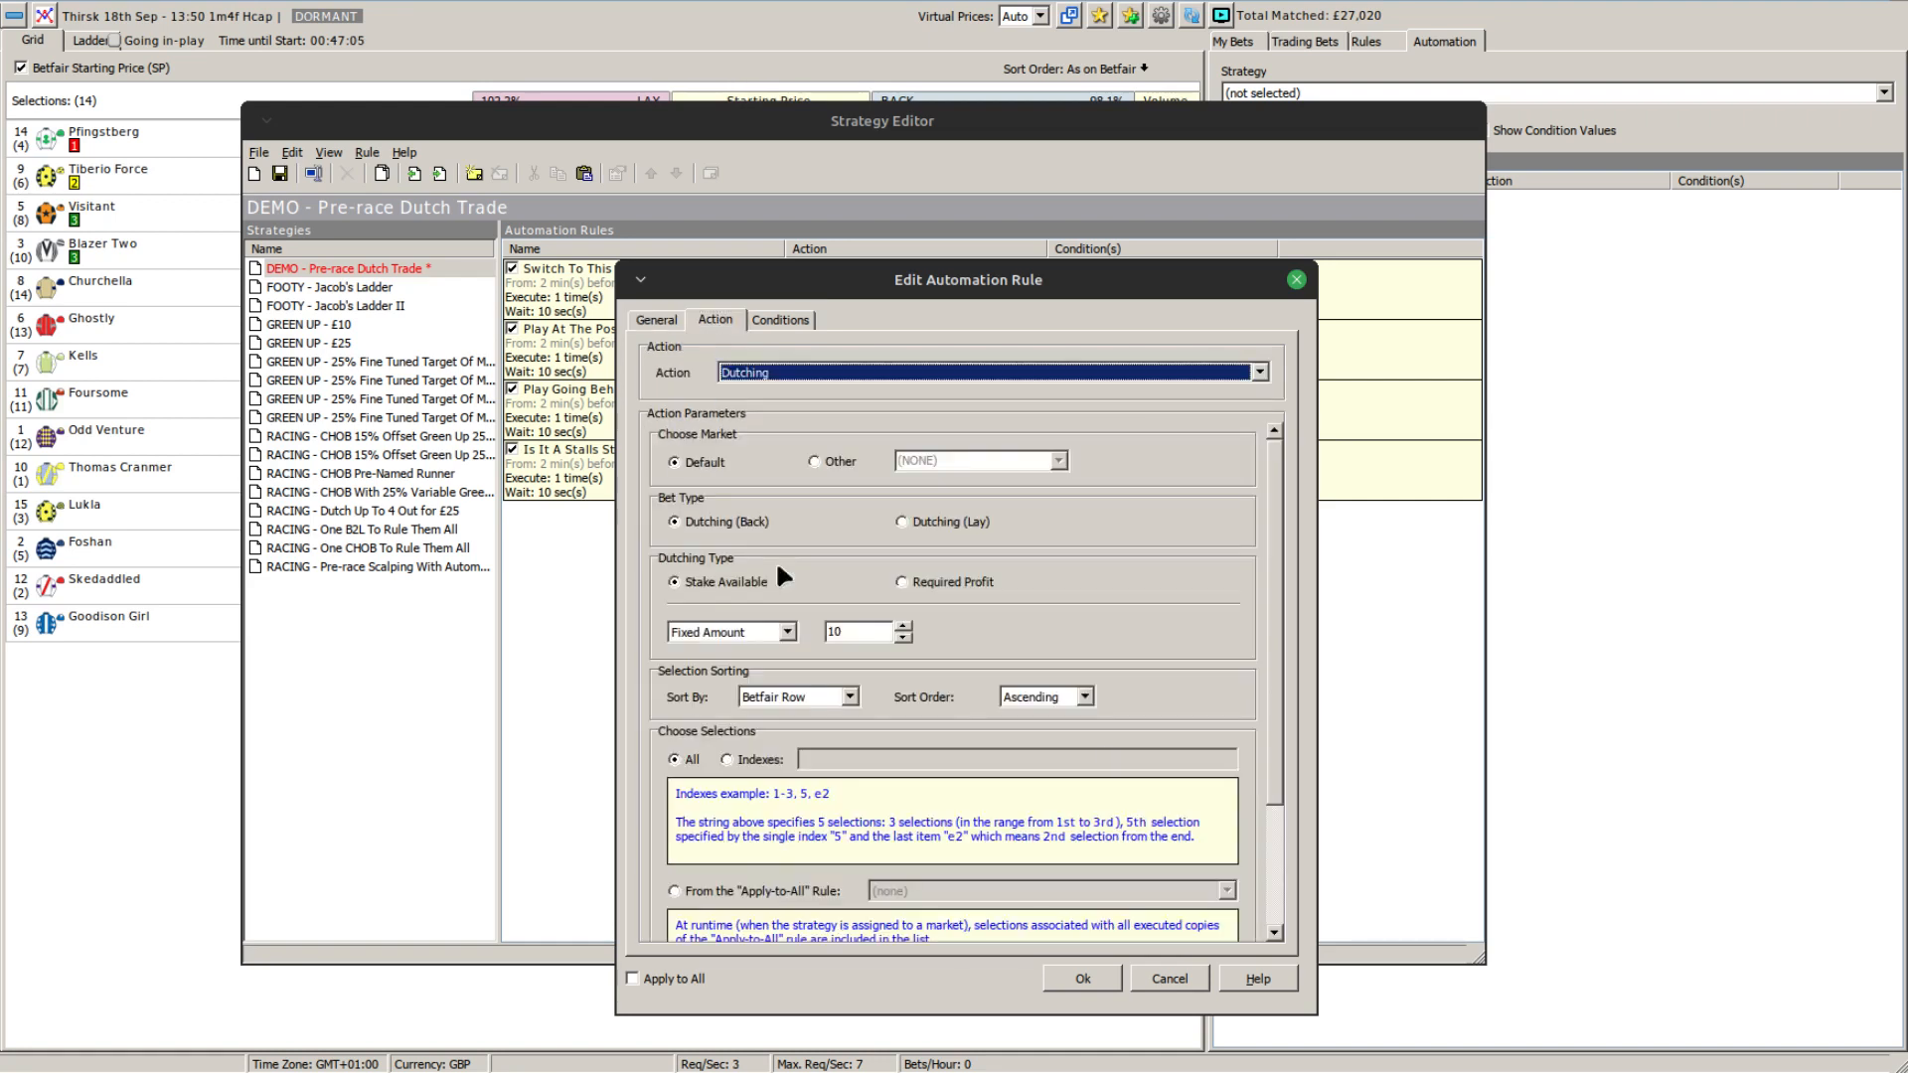
pyautogui.doubleClick(850, 634)
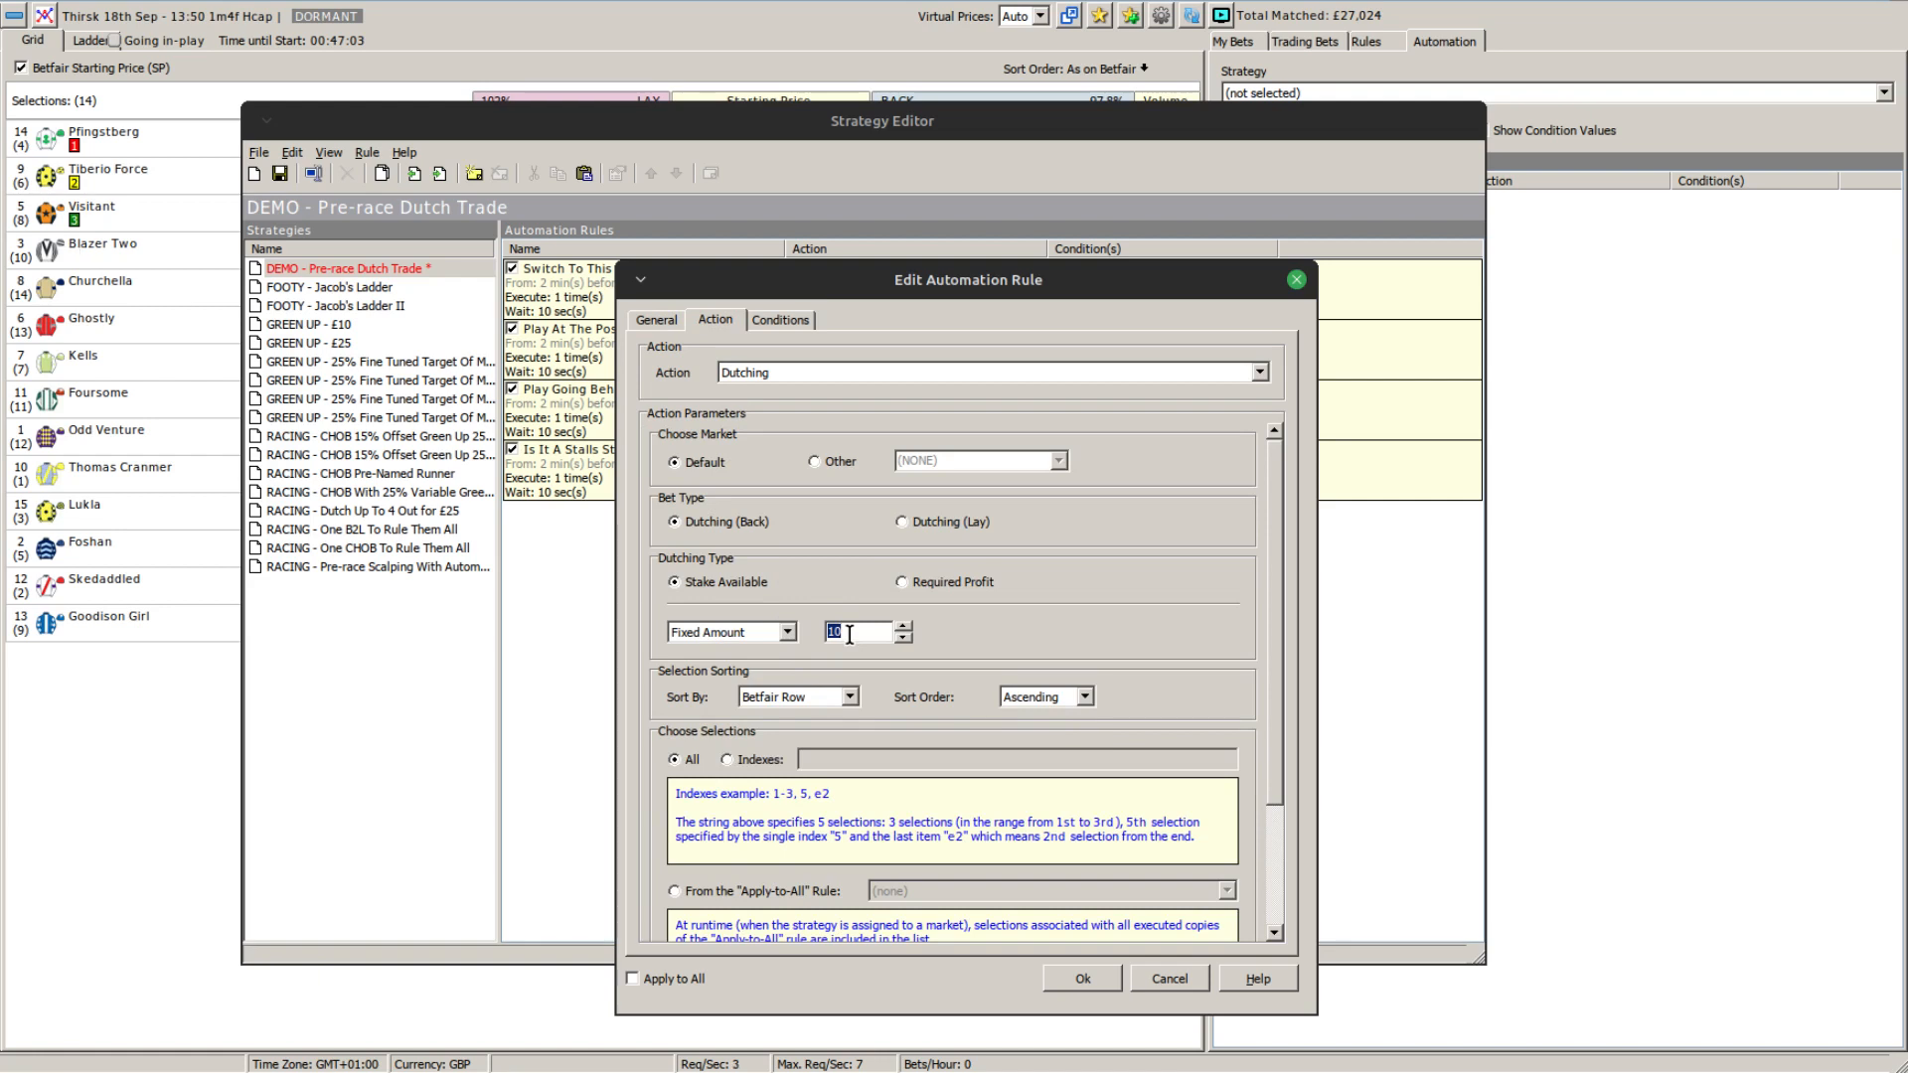
pyautogui.click(850, 633)
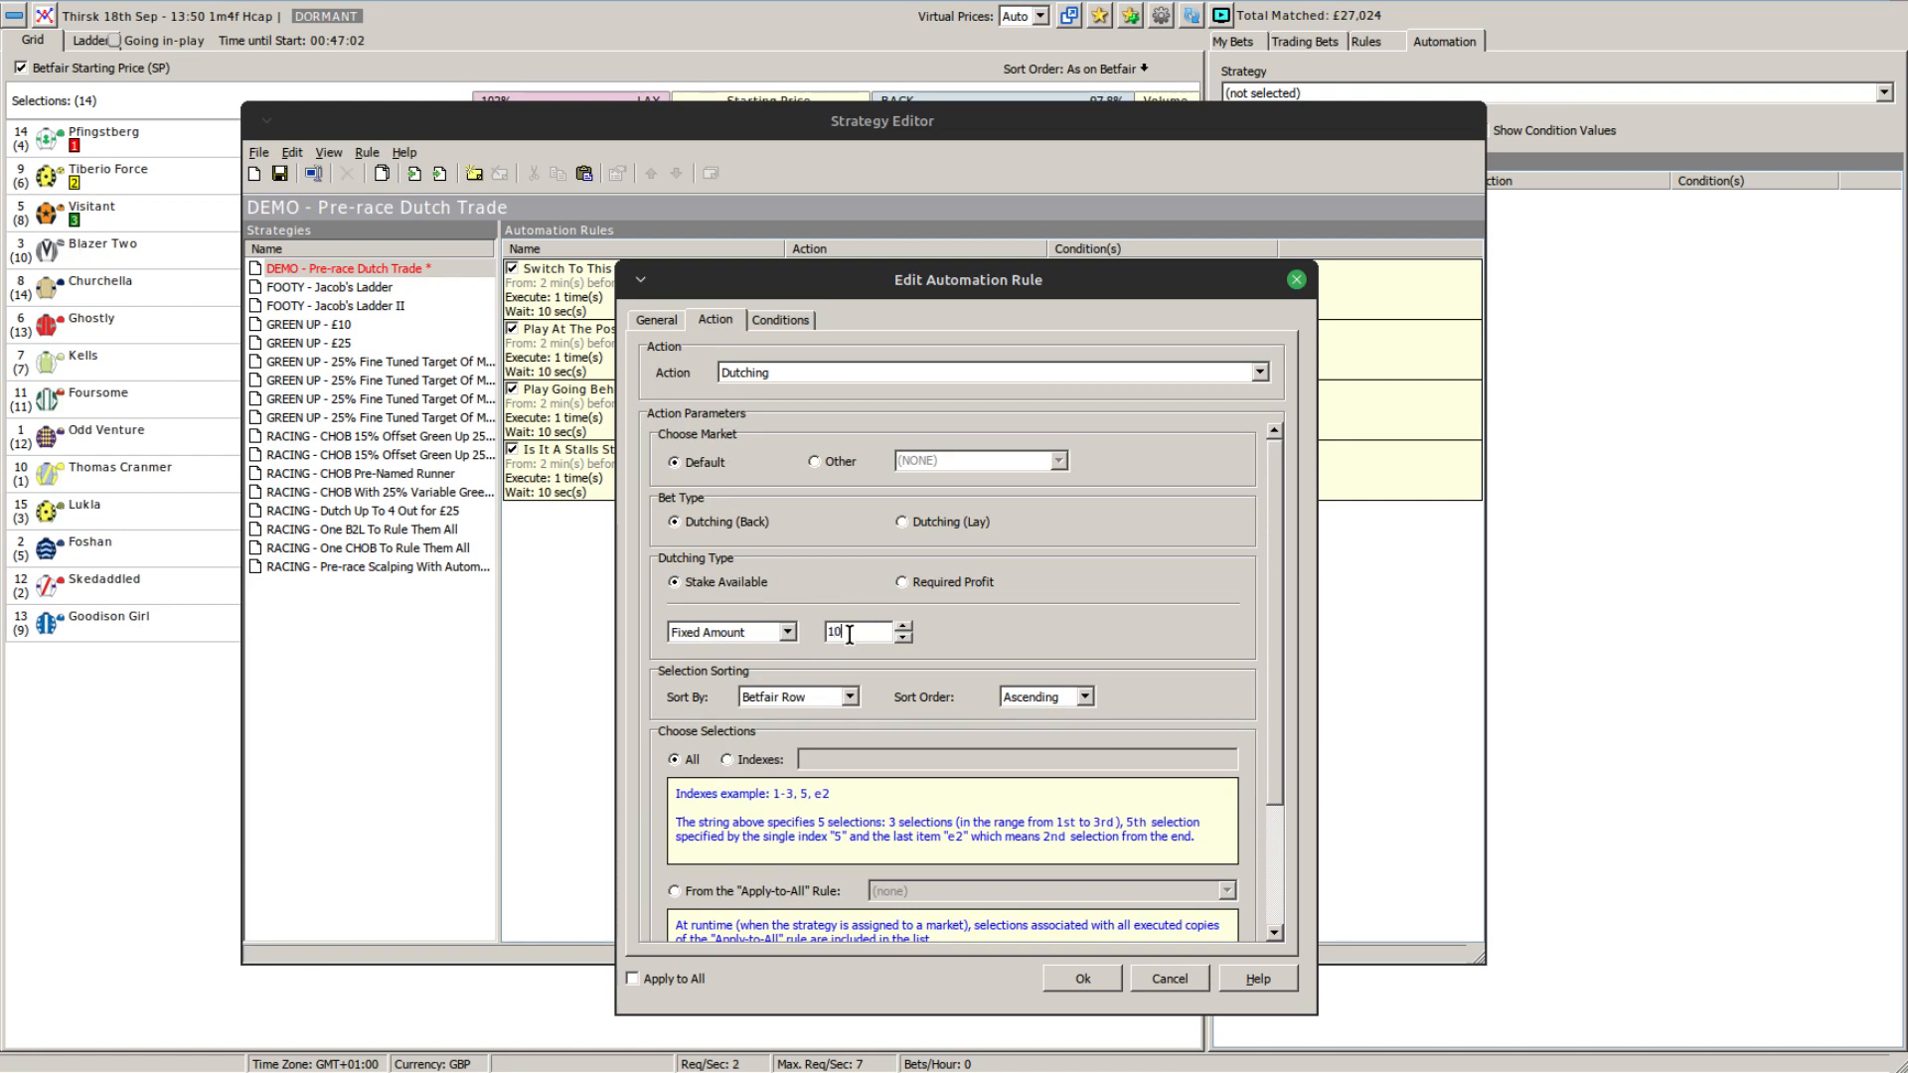
# Sort the dutching selections by Back Odds ascending and limit them to indexes 2-4, priced at Best Back Odds plus 1 tick.
pyautogui.click(850, 697)
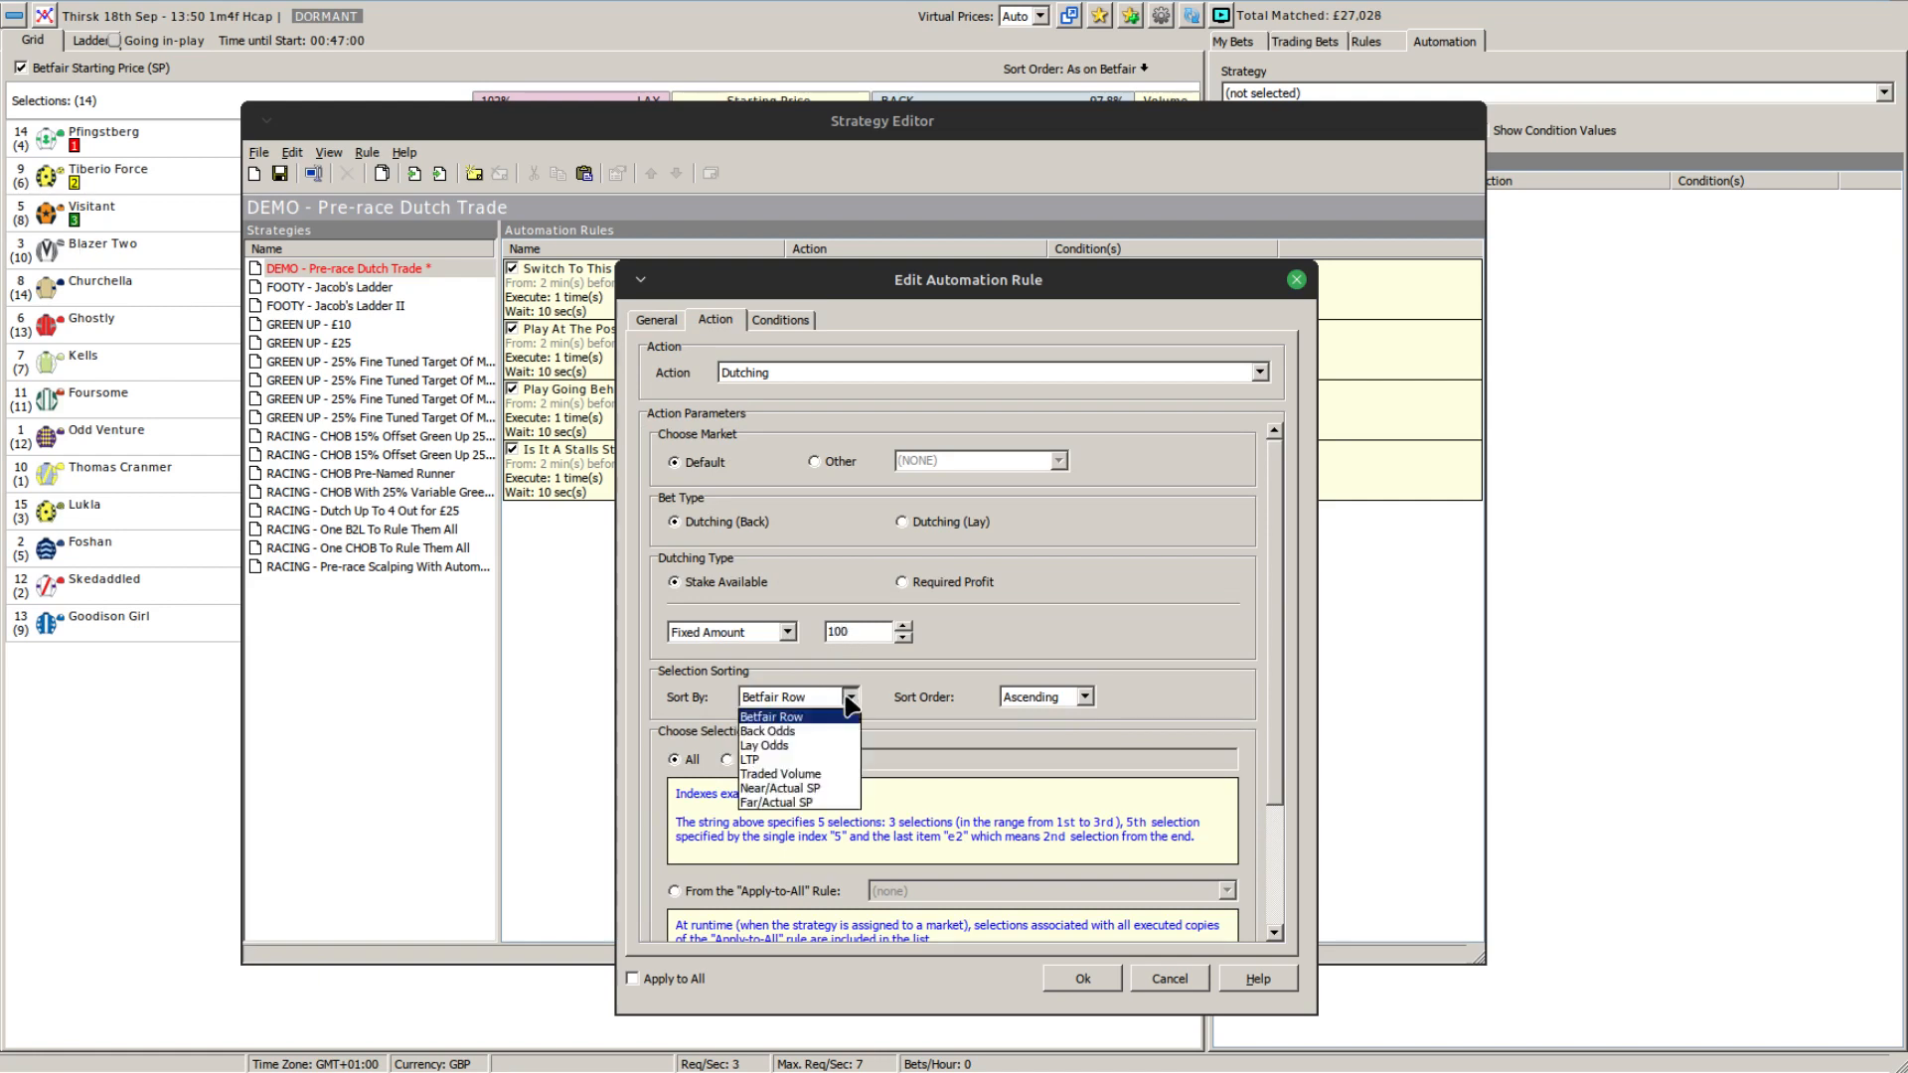
pyautogui.click(768, 732)
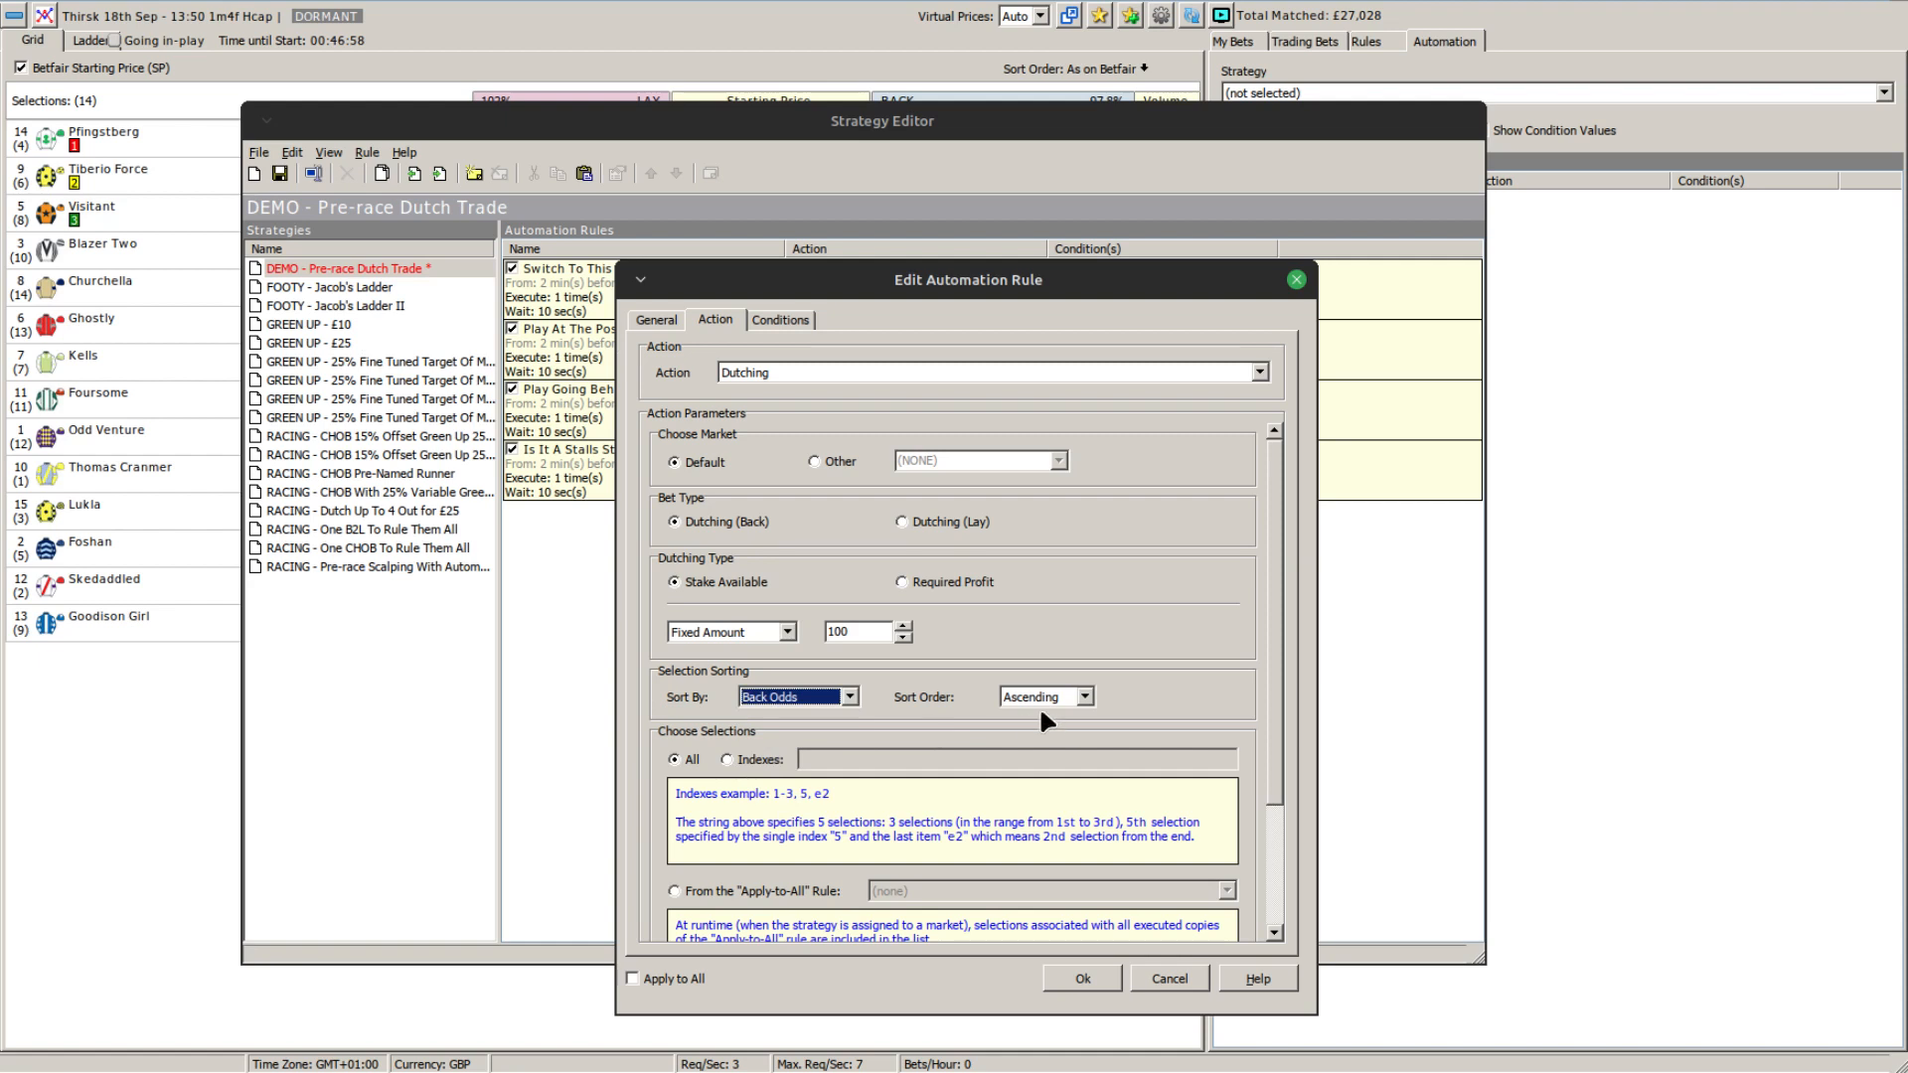
pyautogui.click(759, 765)
pyautogui.click(839, 763)
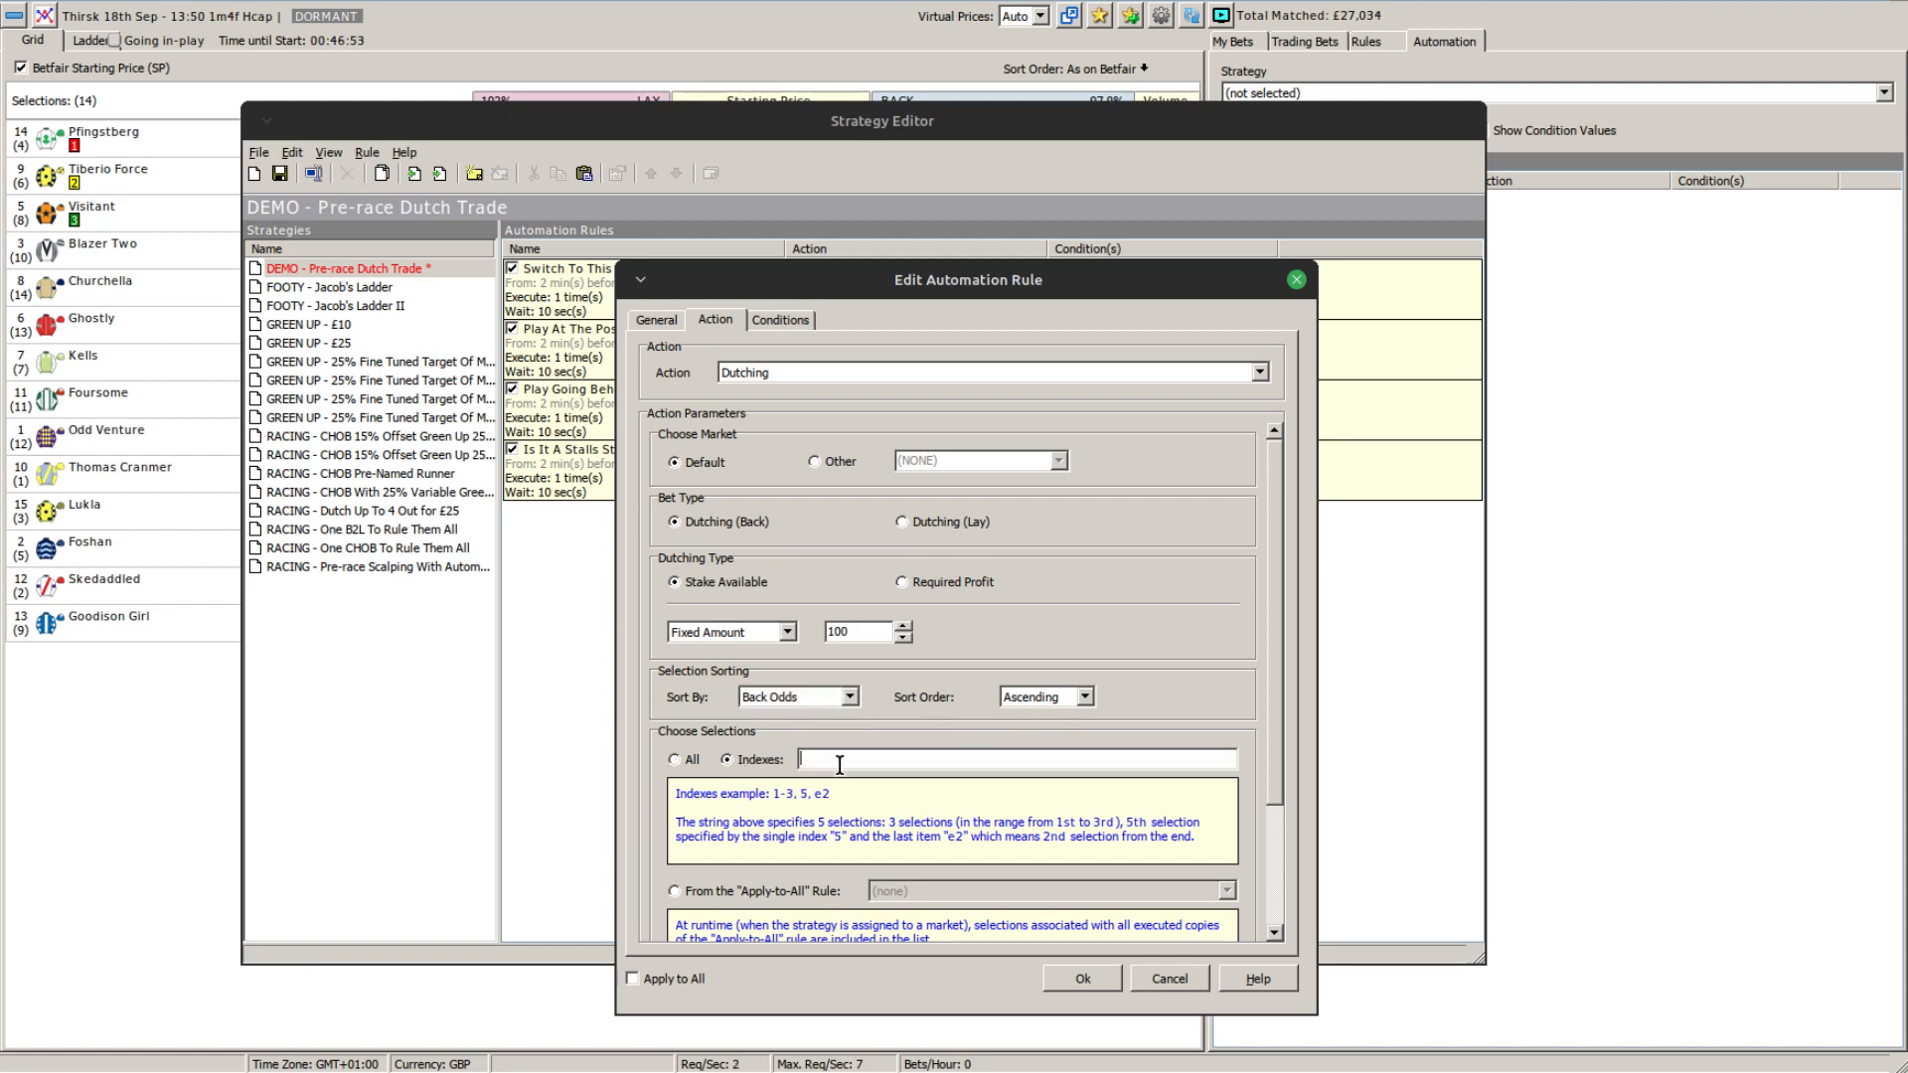
pyautogui.write('2-4')
pyautogui.moveTo(1275, 646); pyautogui.dragTo(1272, 778)
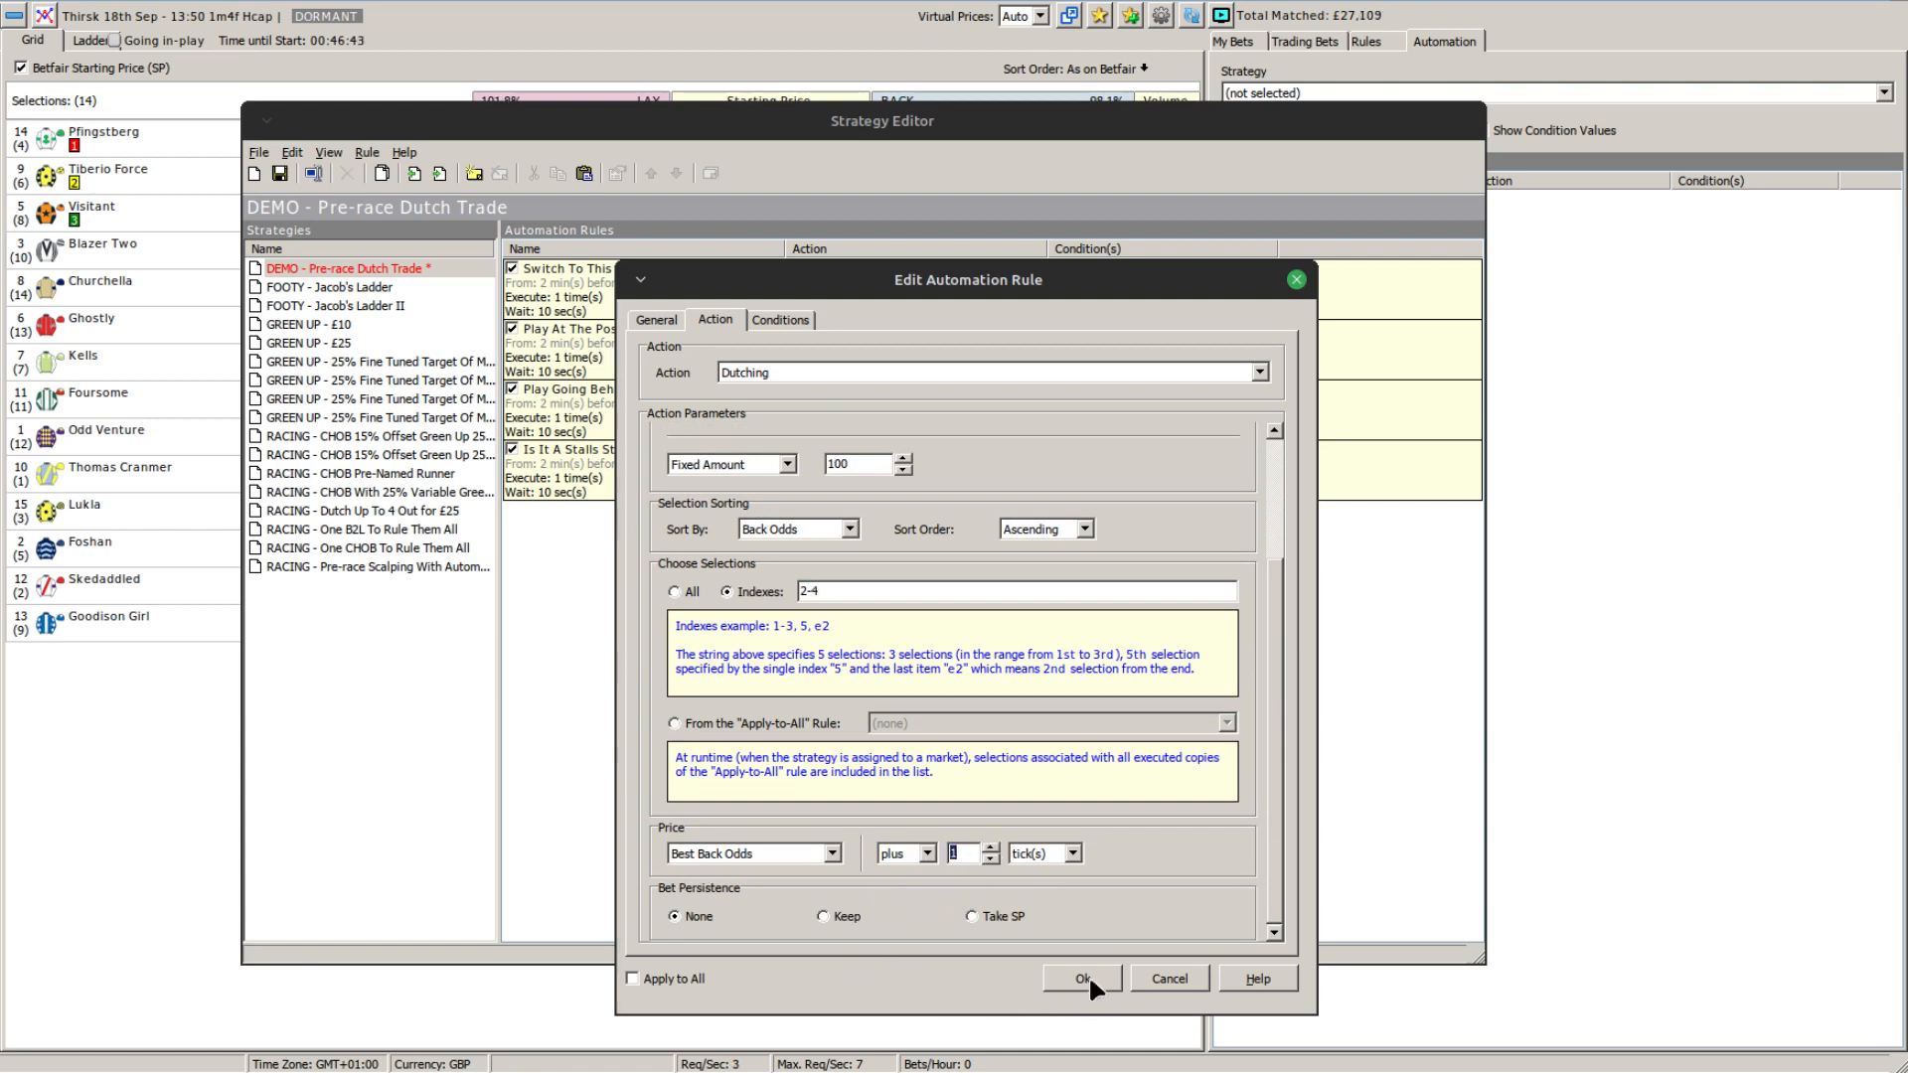
# Add a Market Number of Selections condition requiring greater than or equal to 5 selections.
pyautogui.click(783, 322)
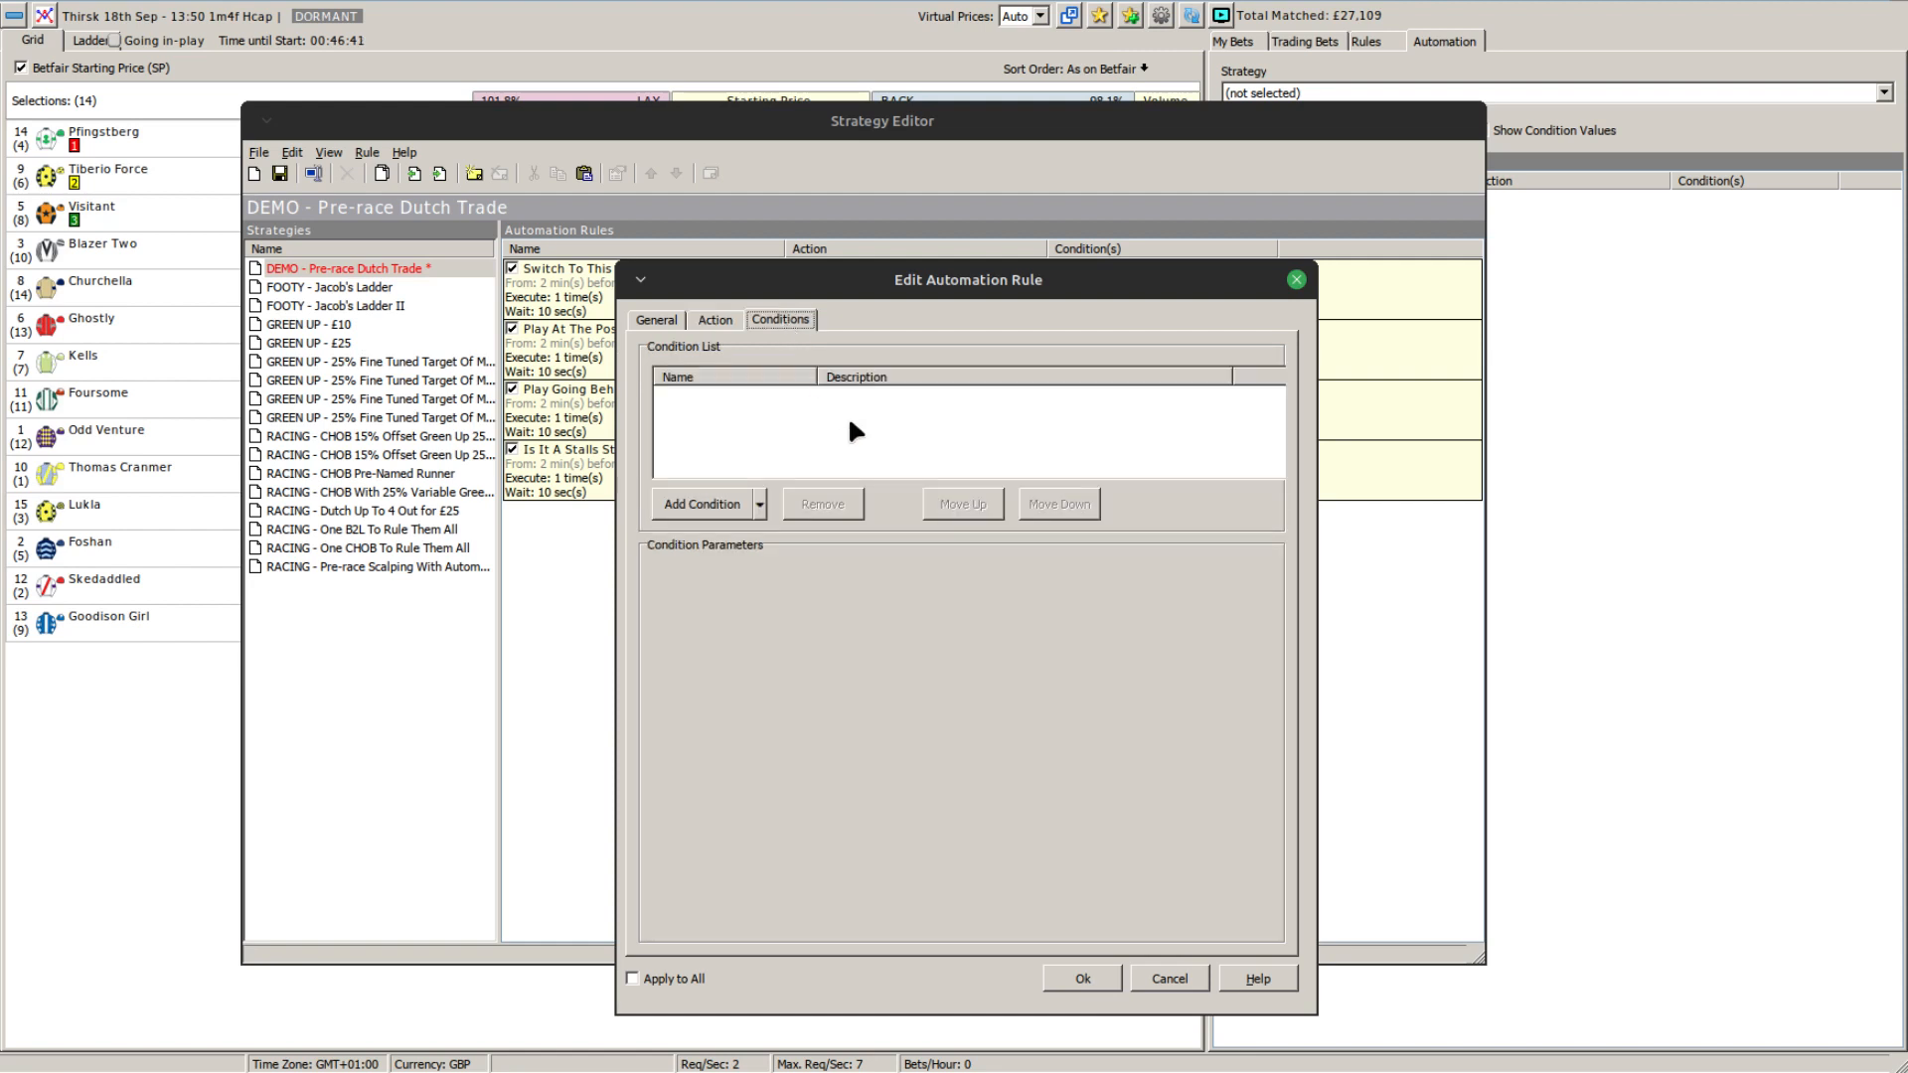
pyautogui.click(759, 505)
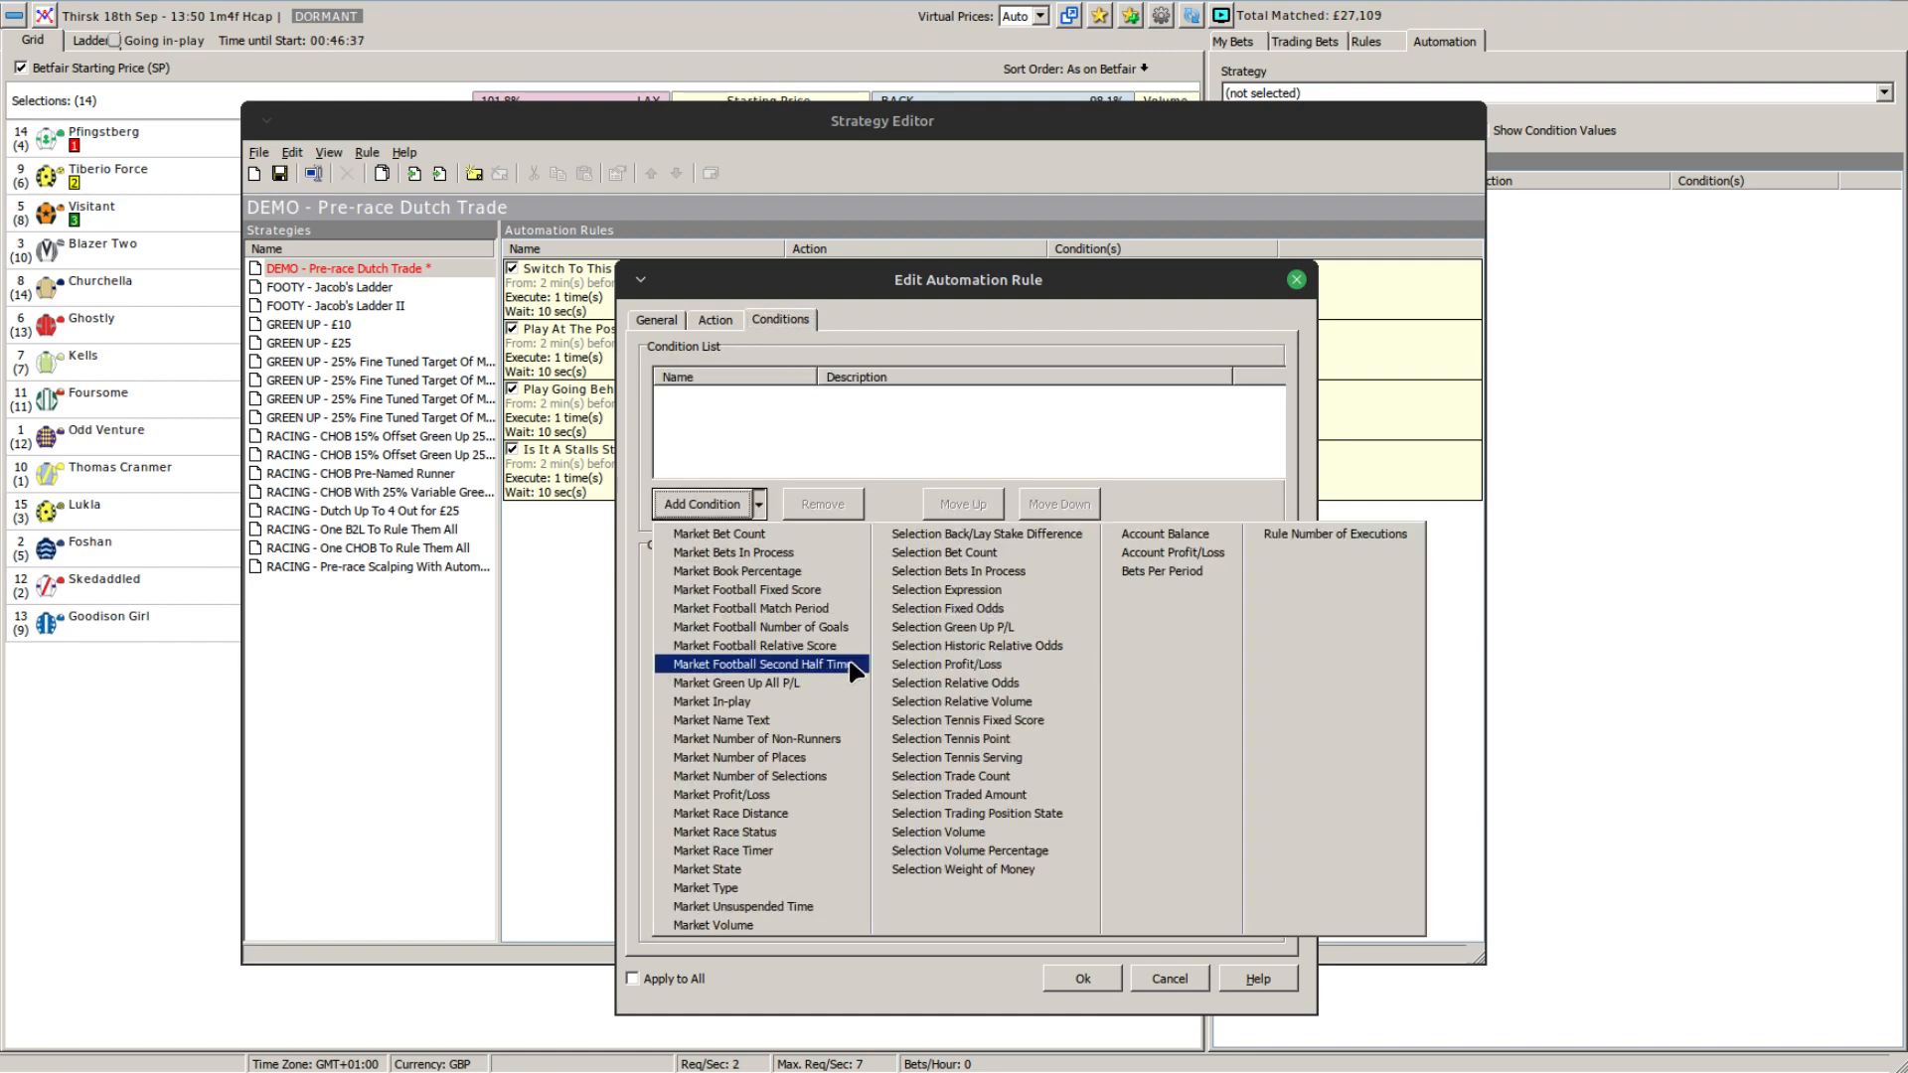
pyautogui.click(762, 777)
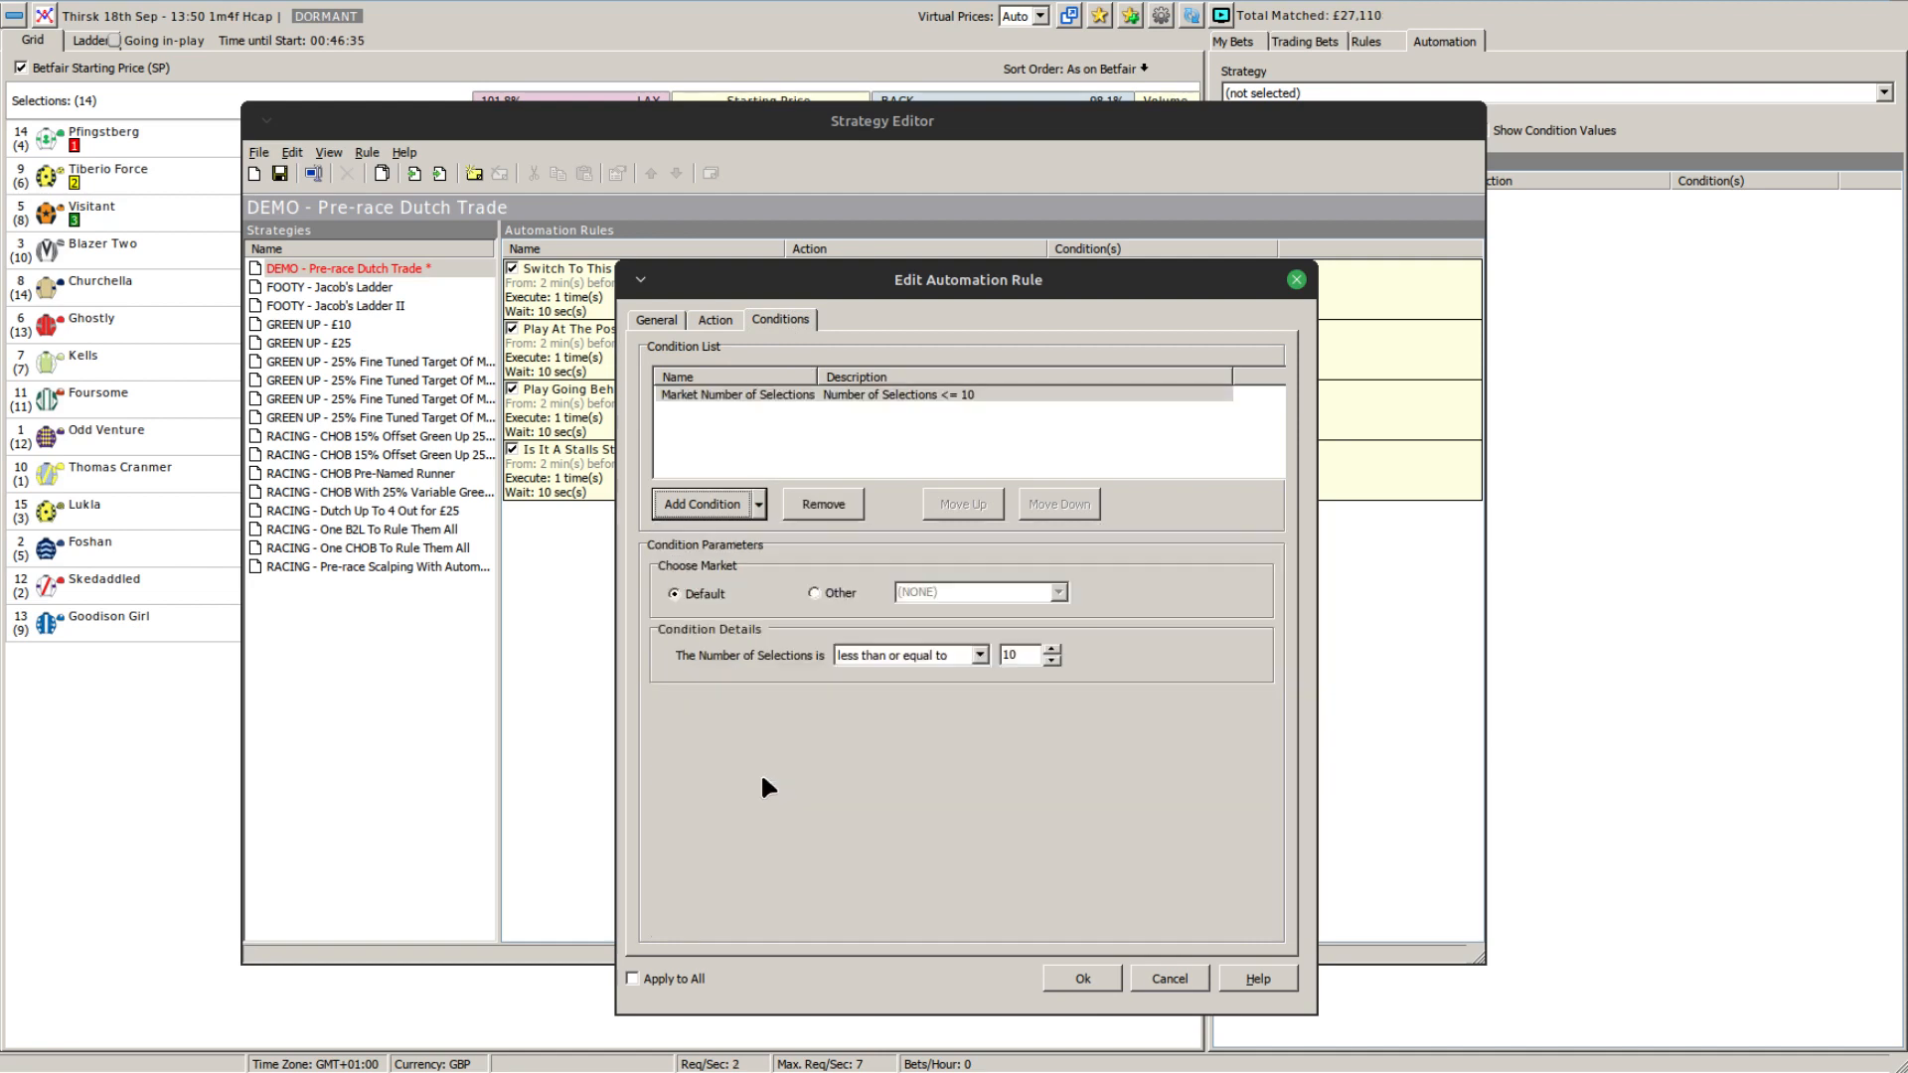
pyautogui.click(879, 656)
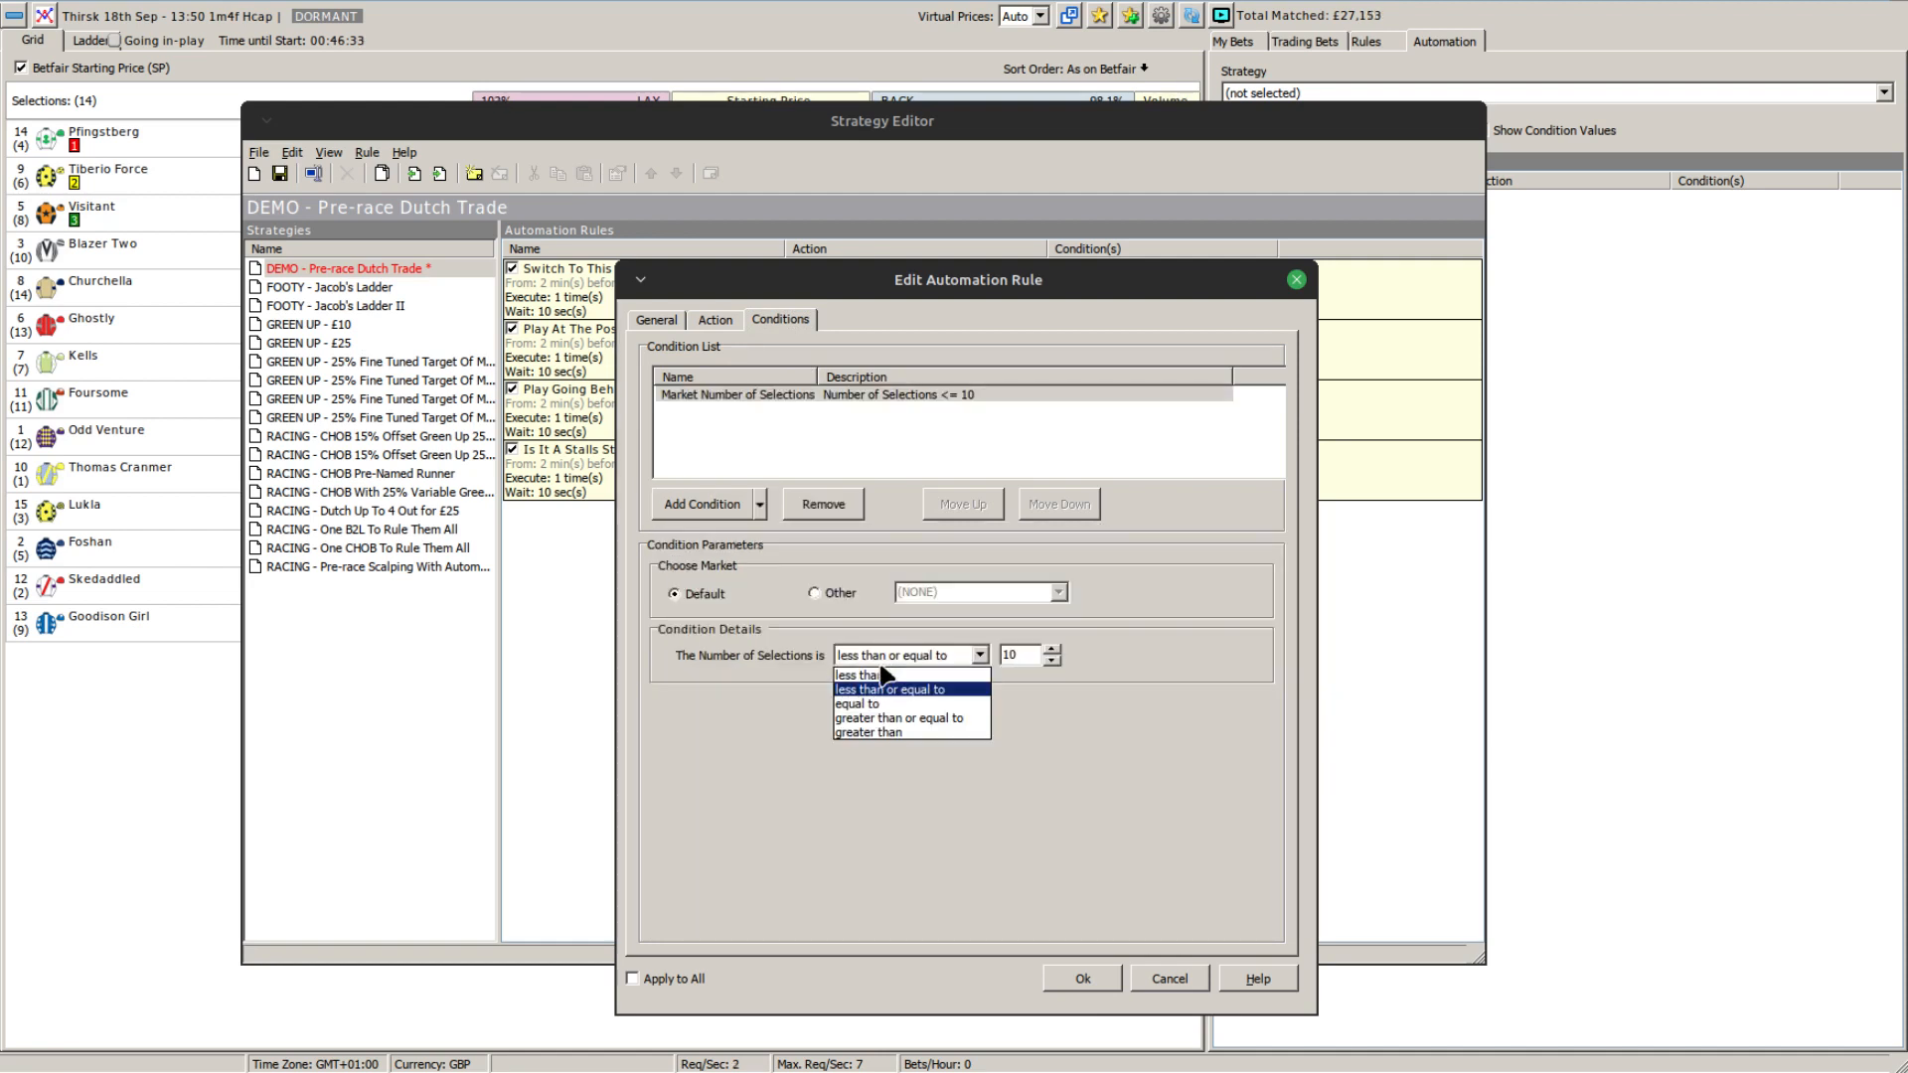
pyautogui.click(874, 718)
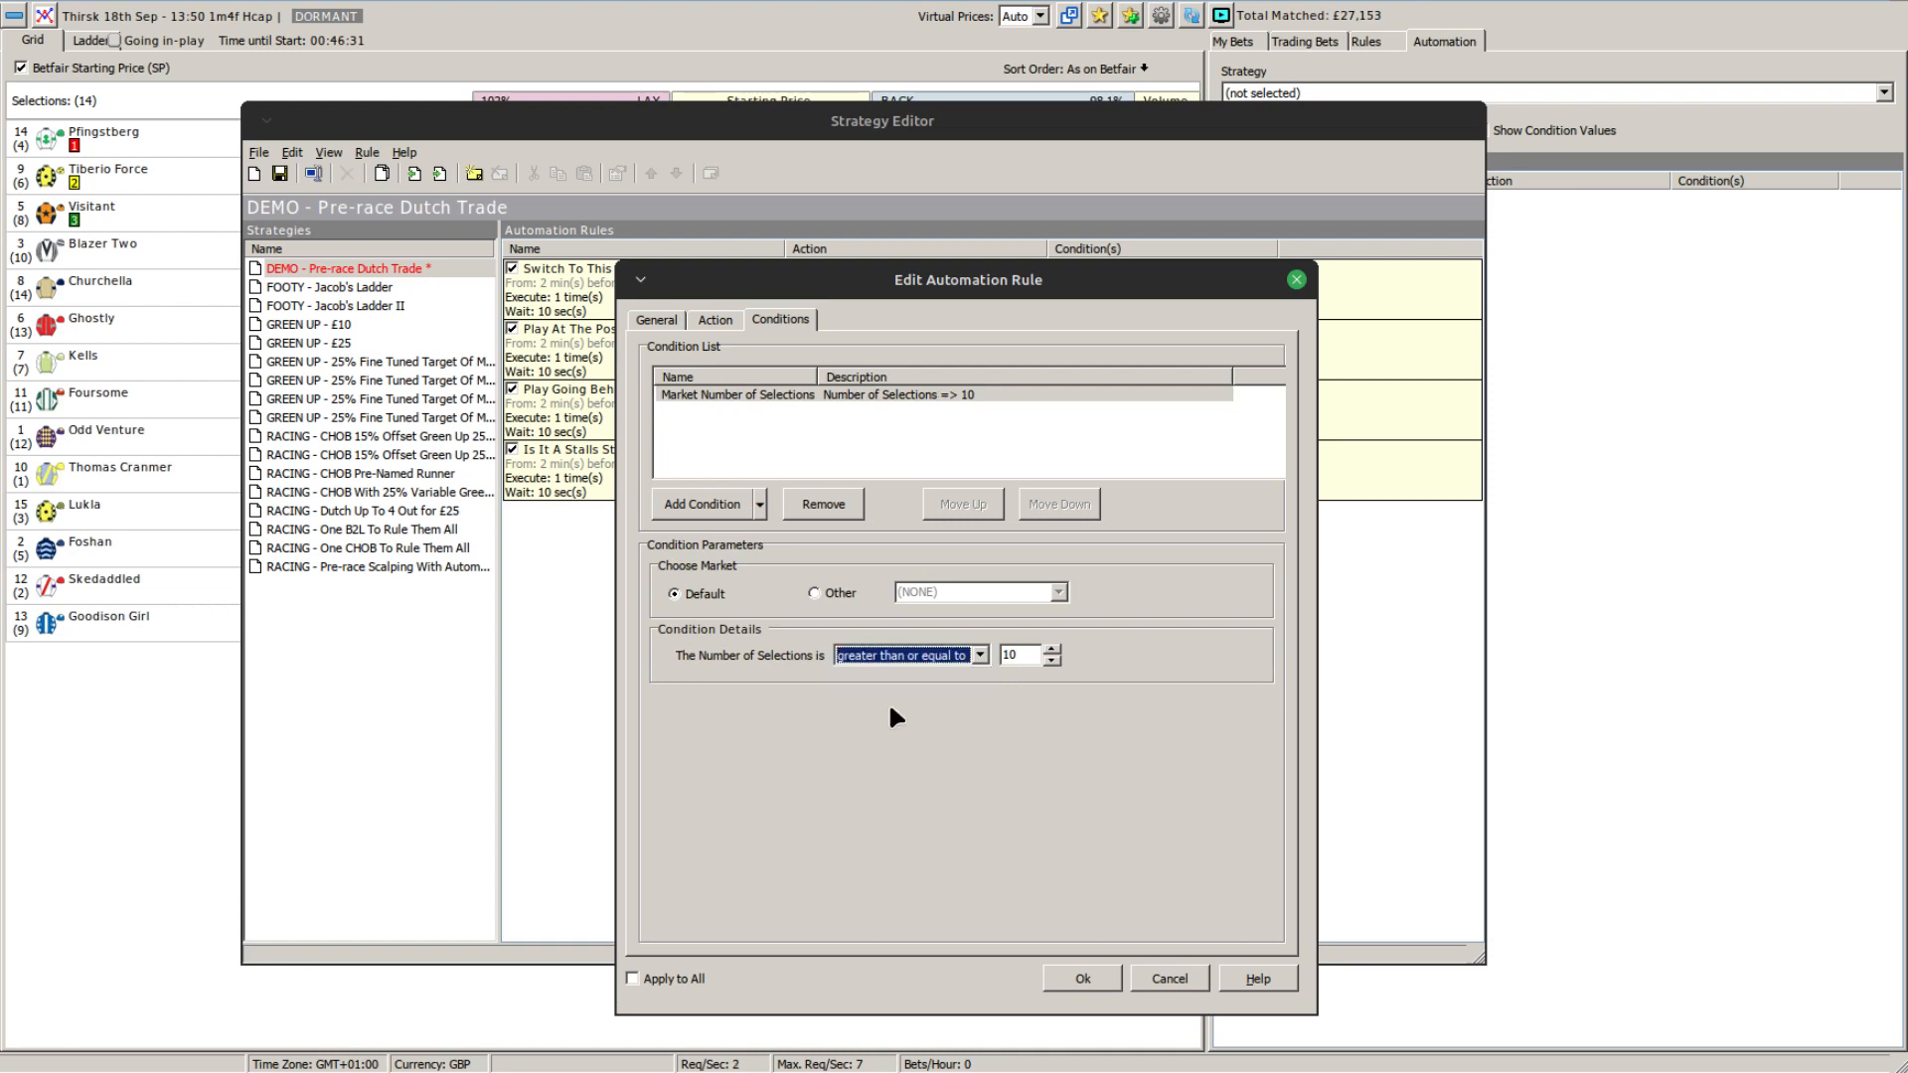
pyautogui.doubleClick(1020, 658)
pyautogui.write('5')
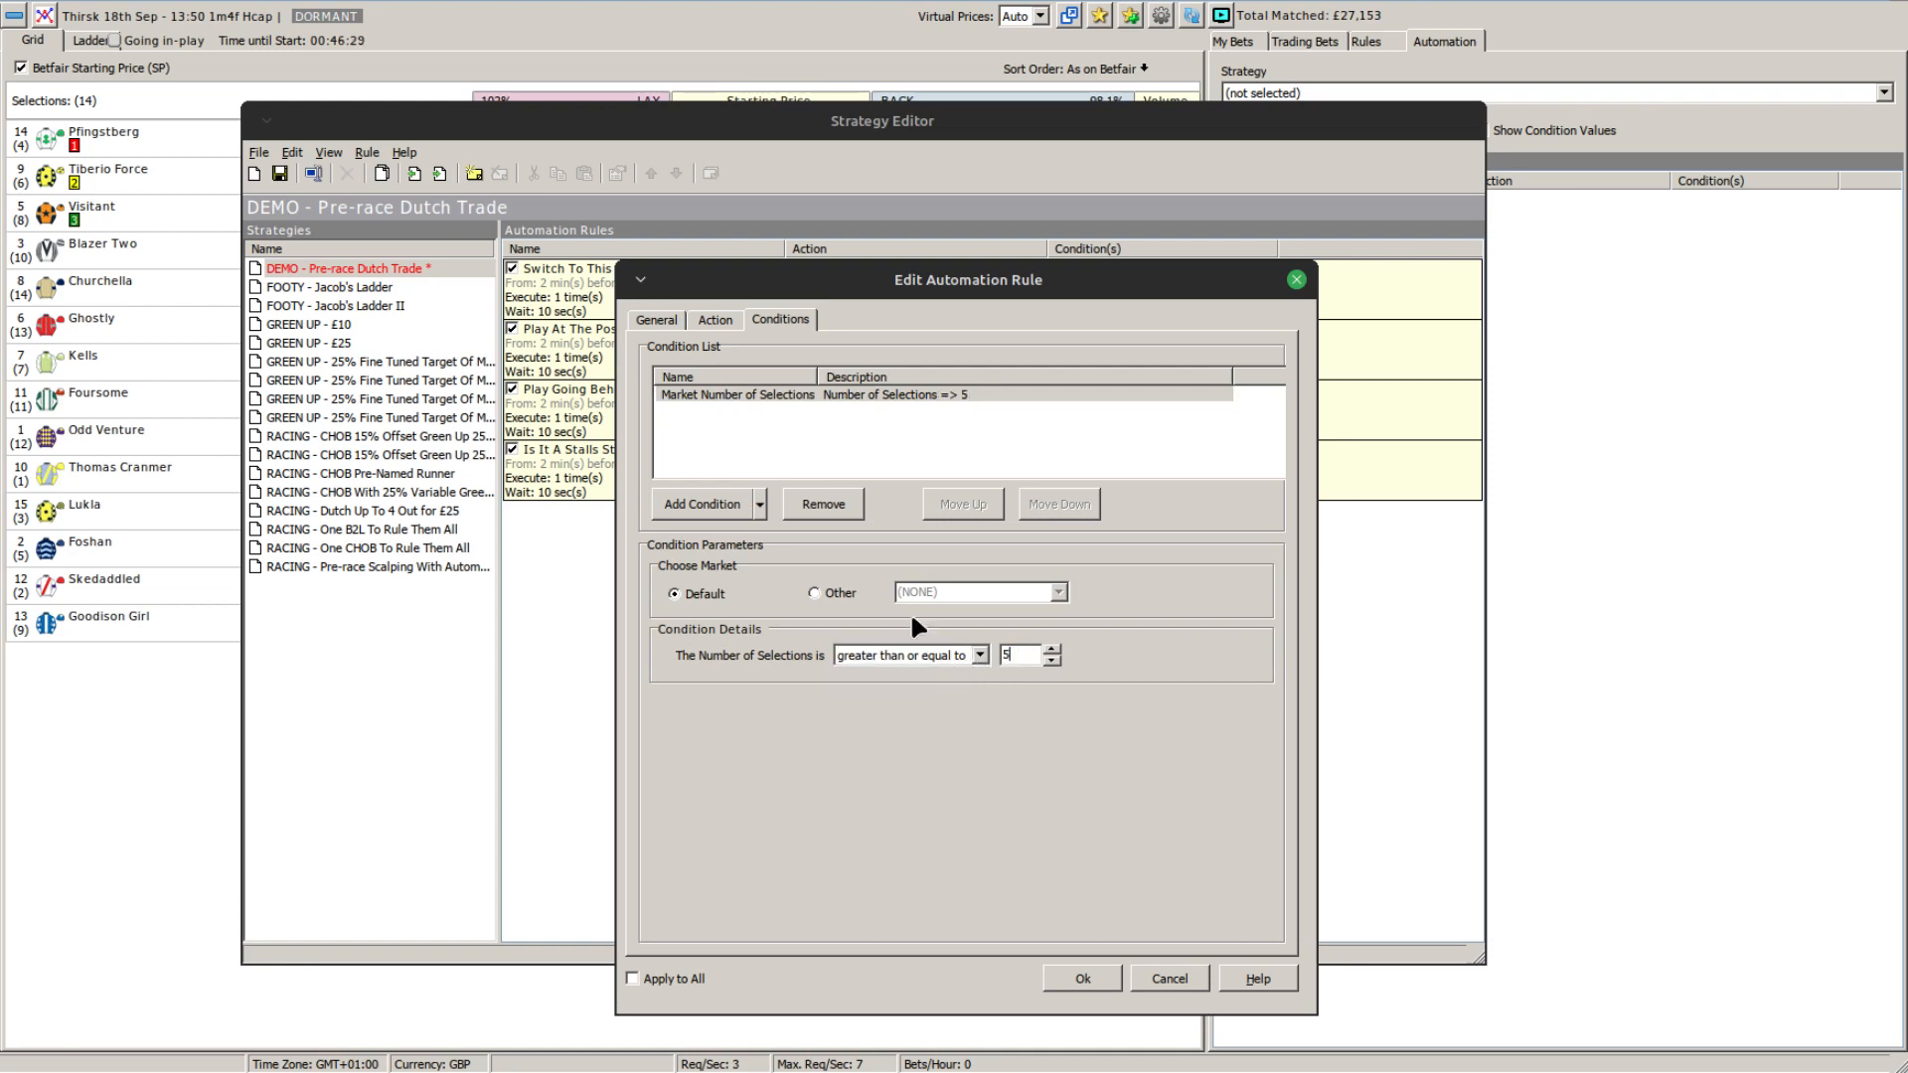
# Add a second Market Number of Selections condition requiring less than or equal to 8 selections.
pyautogui.click(759, 504)
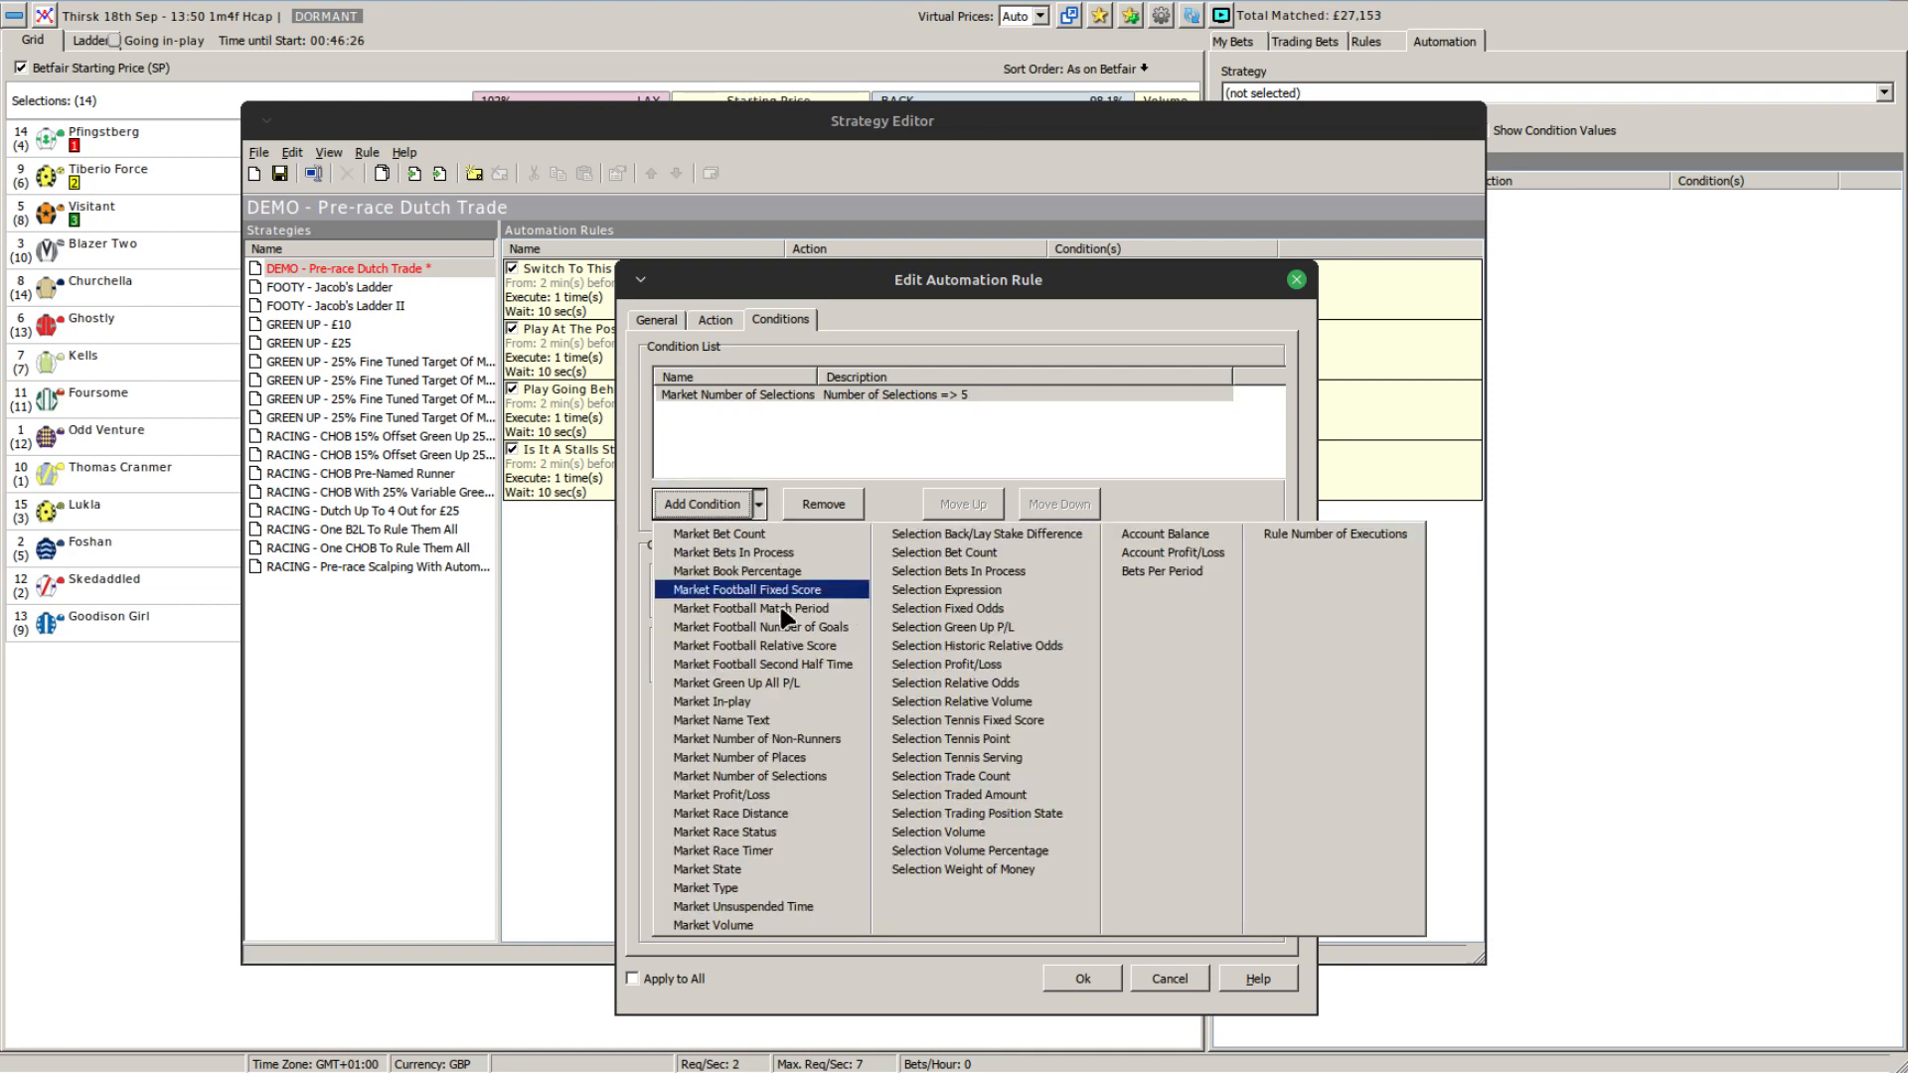
pyautogui.click(785, 774)
pyautogui.click(861, 662)
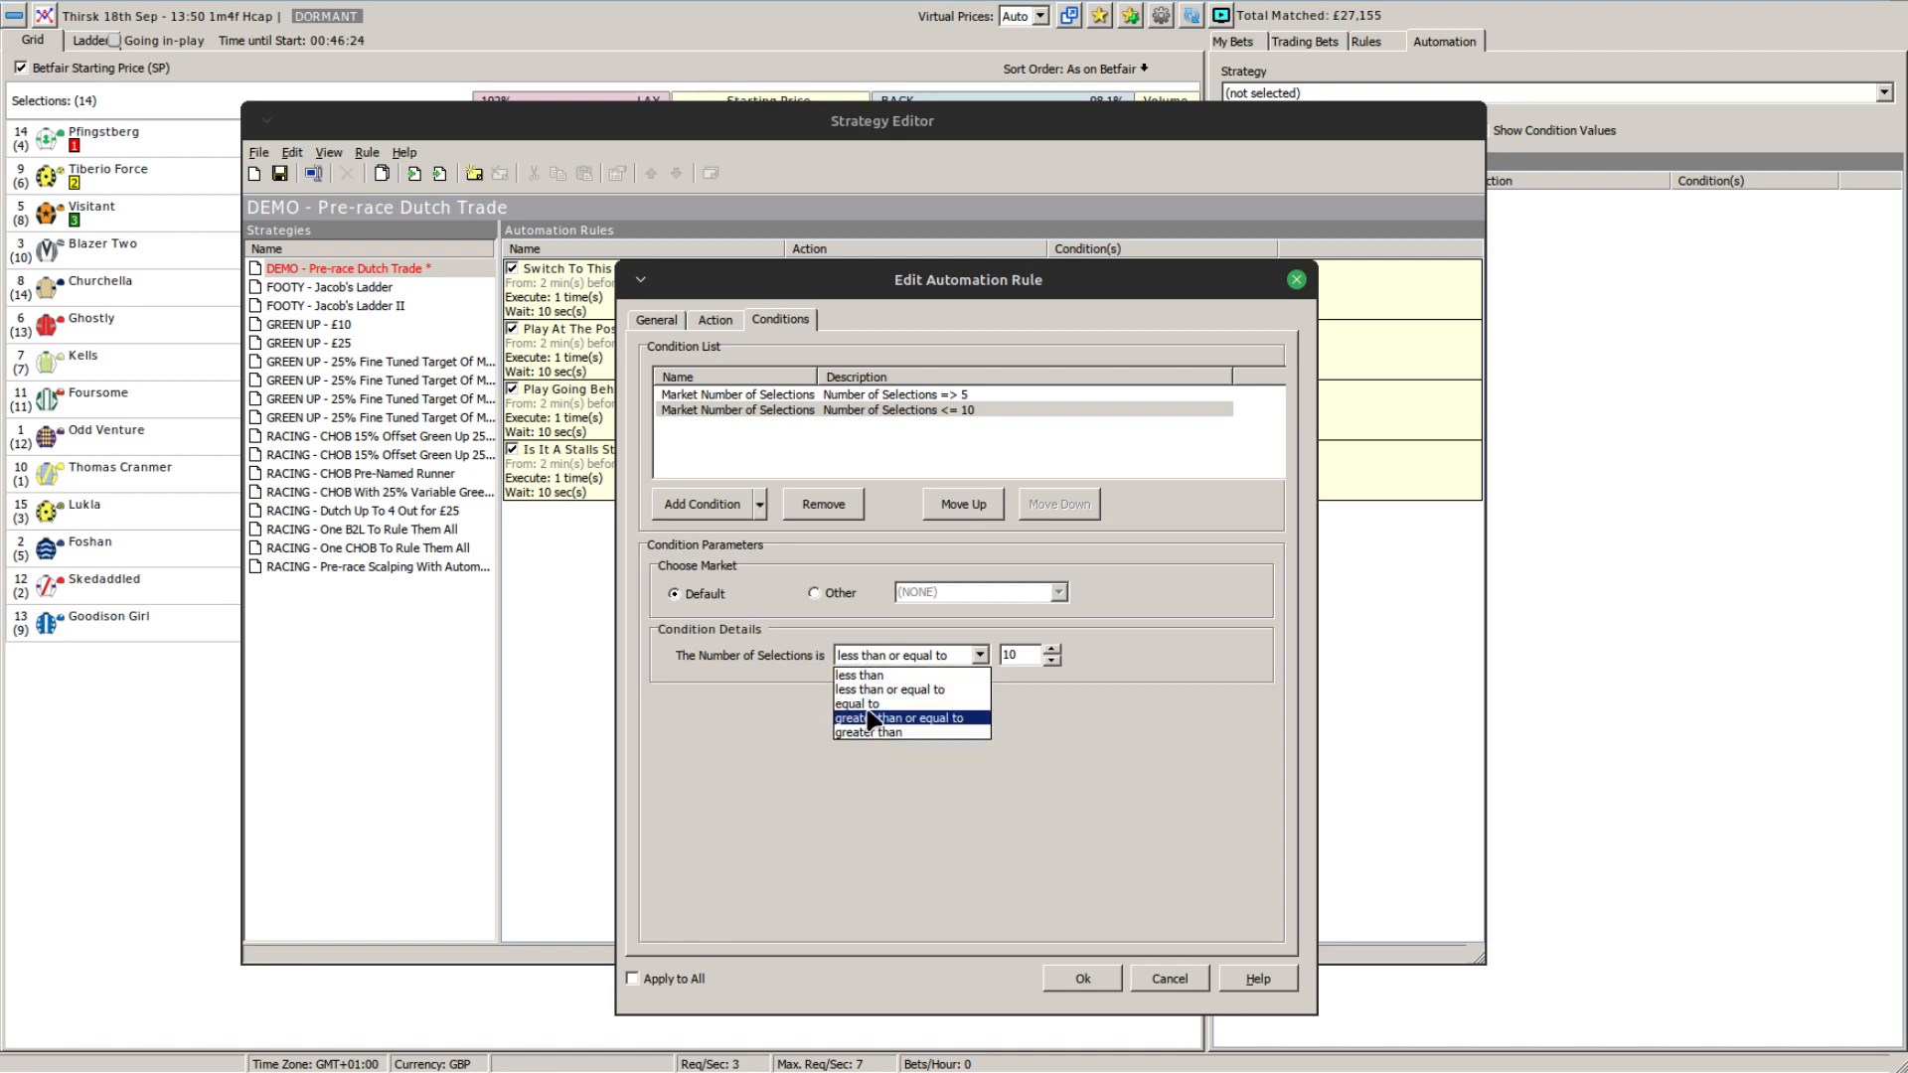
pyautogui.click(883, 689)
pyautogui.doubleClick(1016, 653)
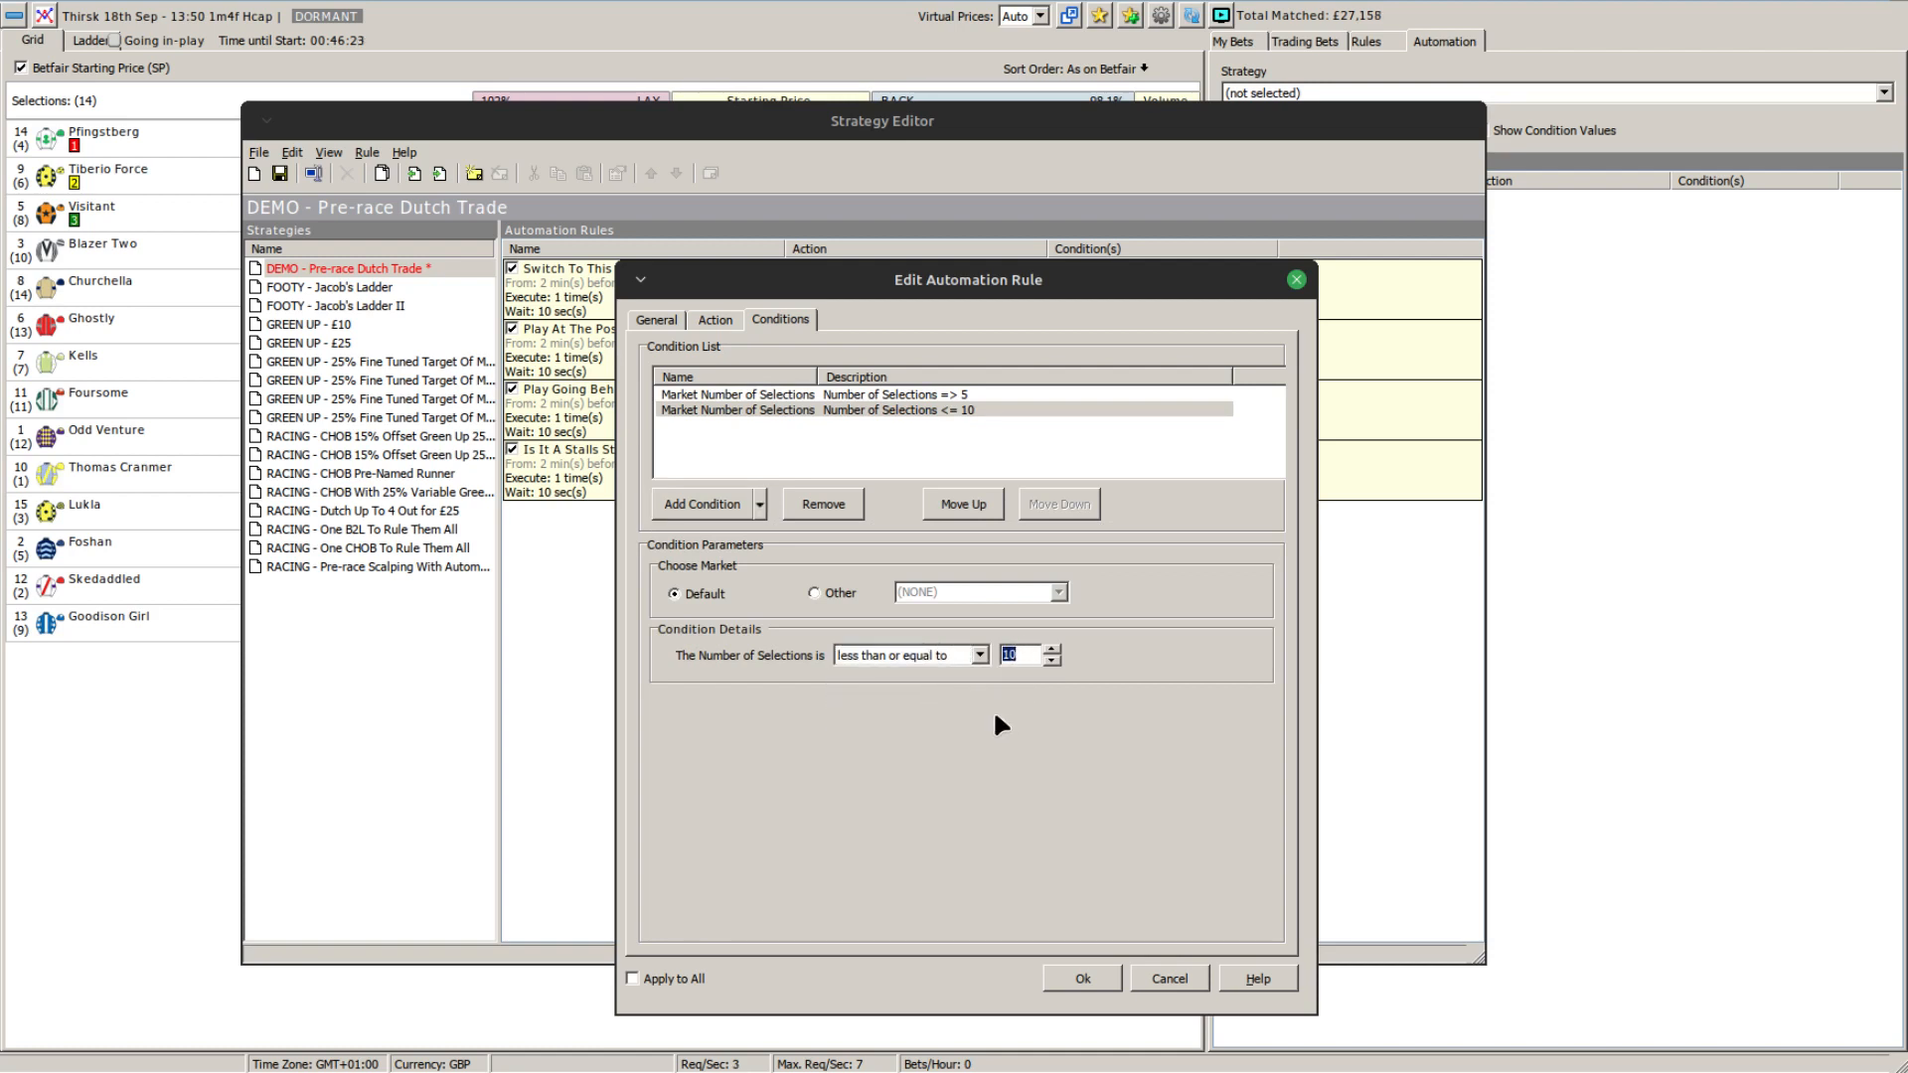
pyautogui.write('8')
# Add a Market Book Percentage condition requiring the back price book to be less than 70%.
pyautogui.click(758, 505)
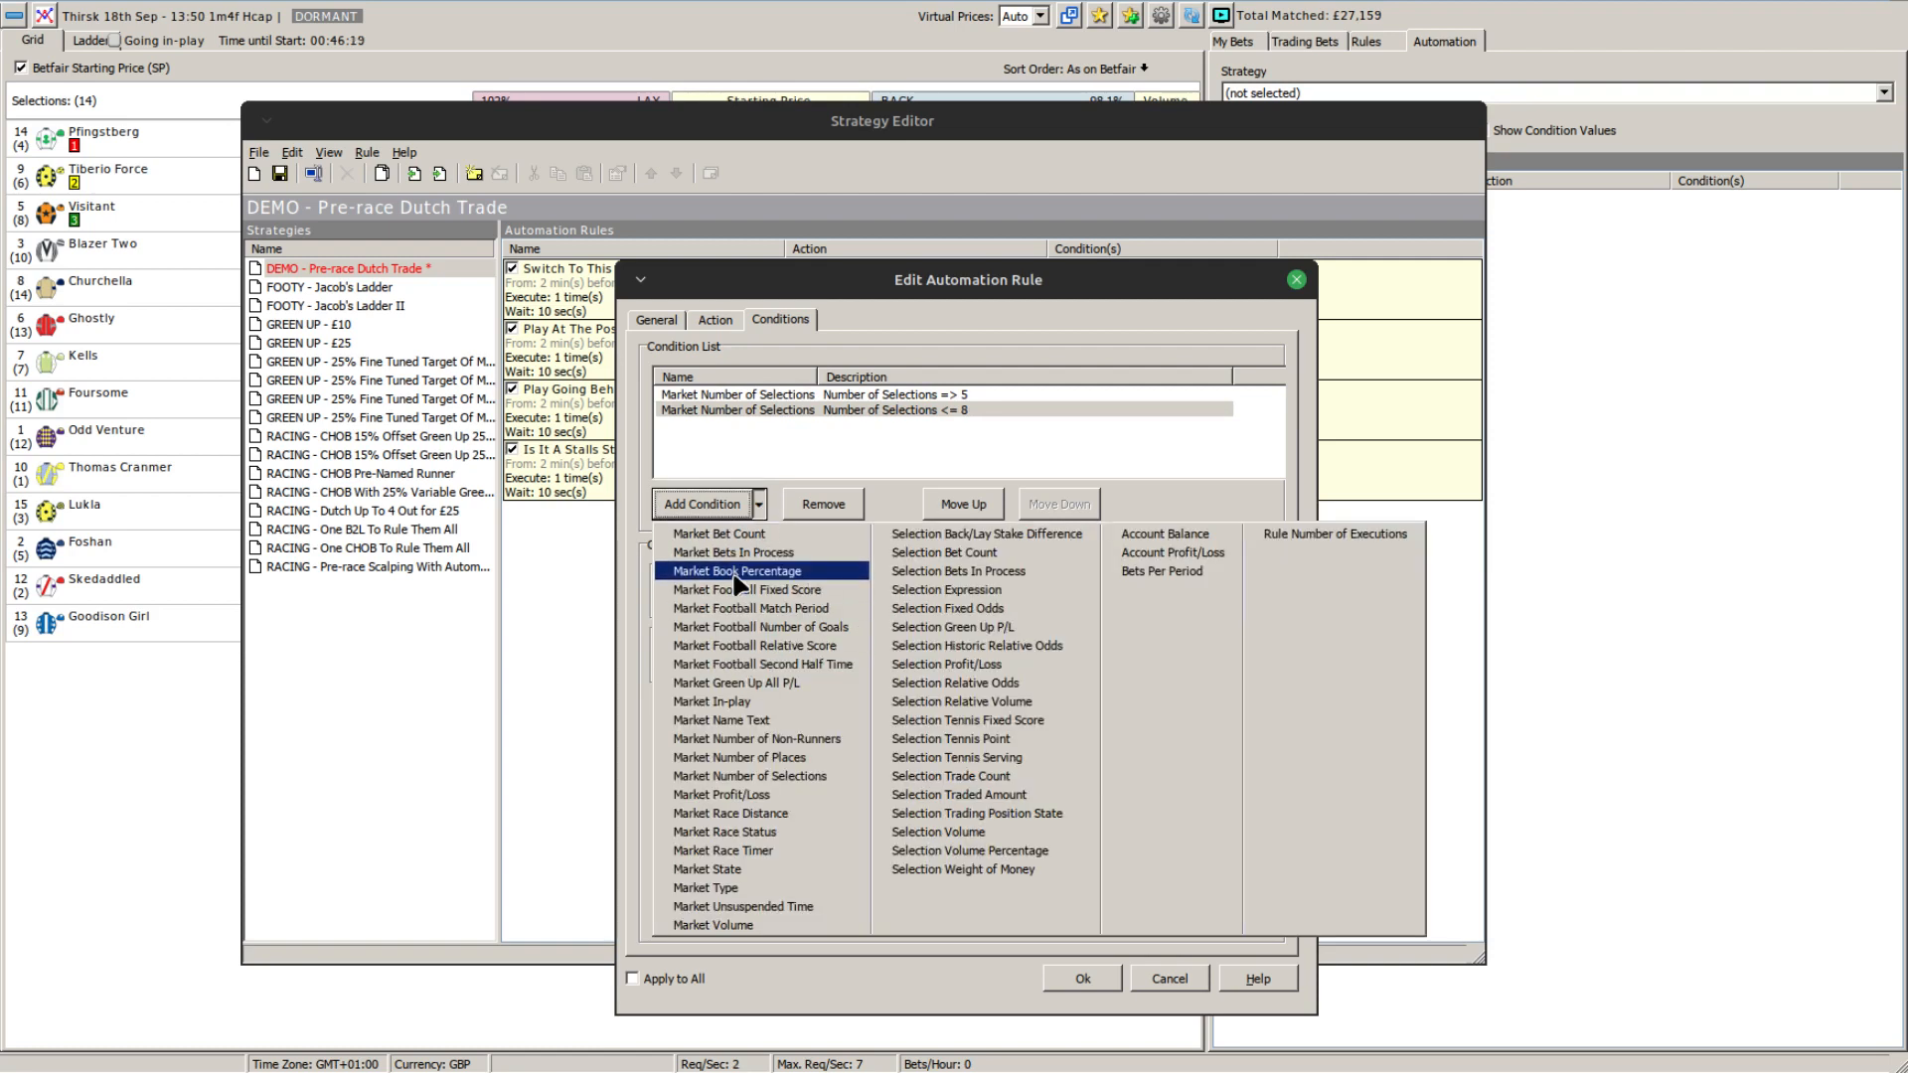
pyautogui.click(738, 571)
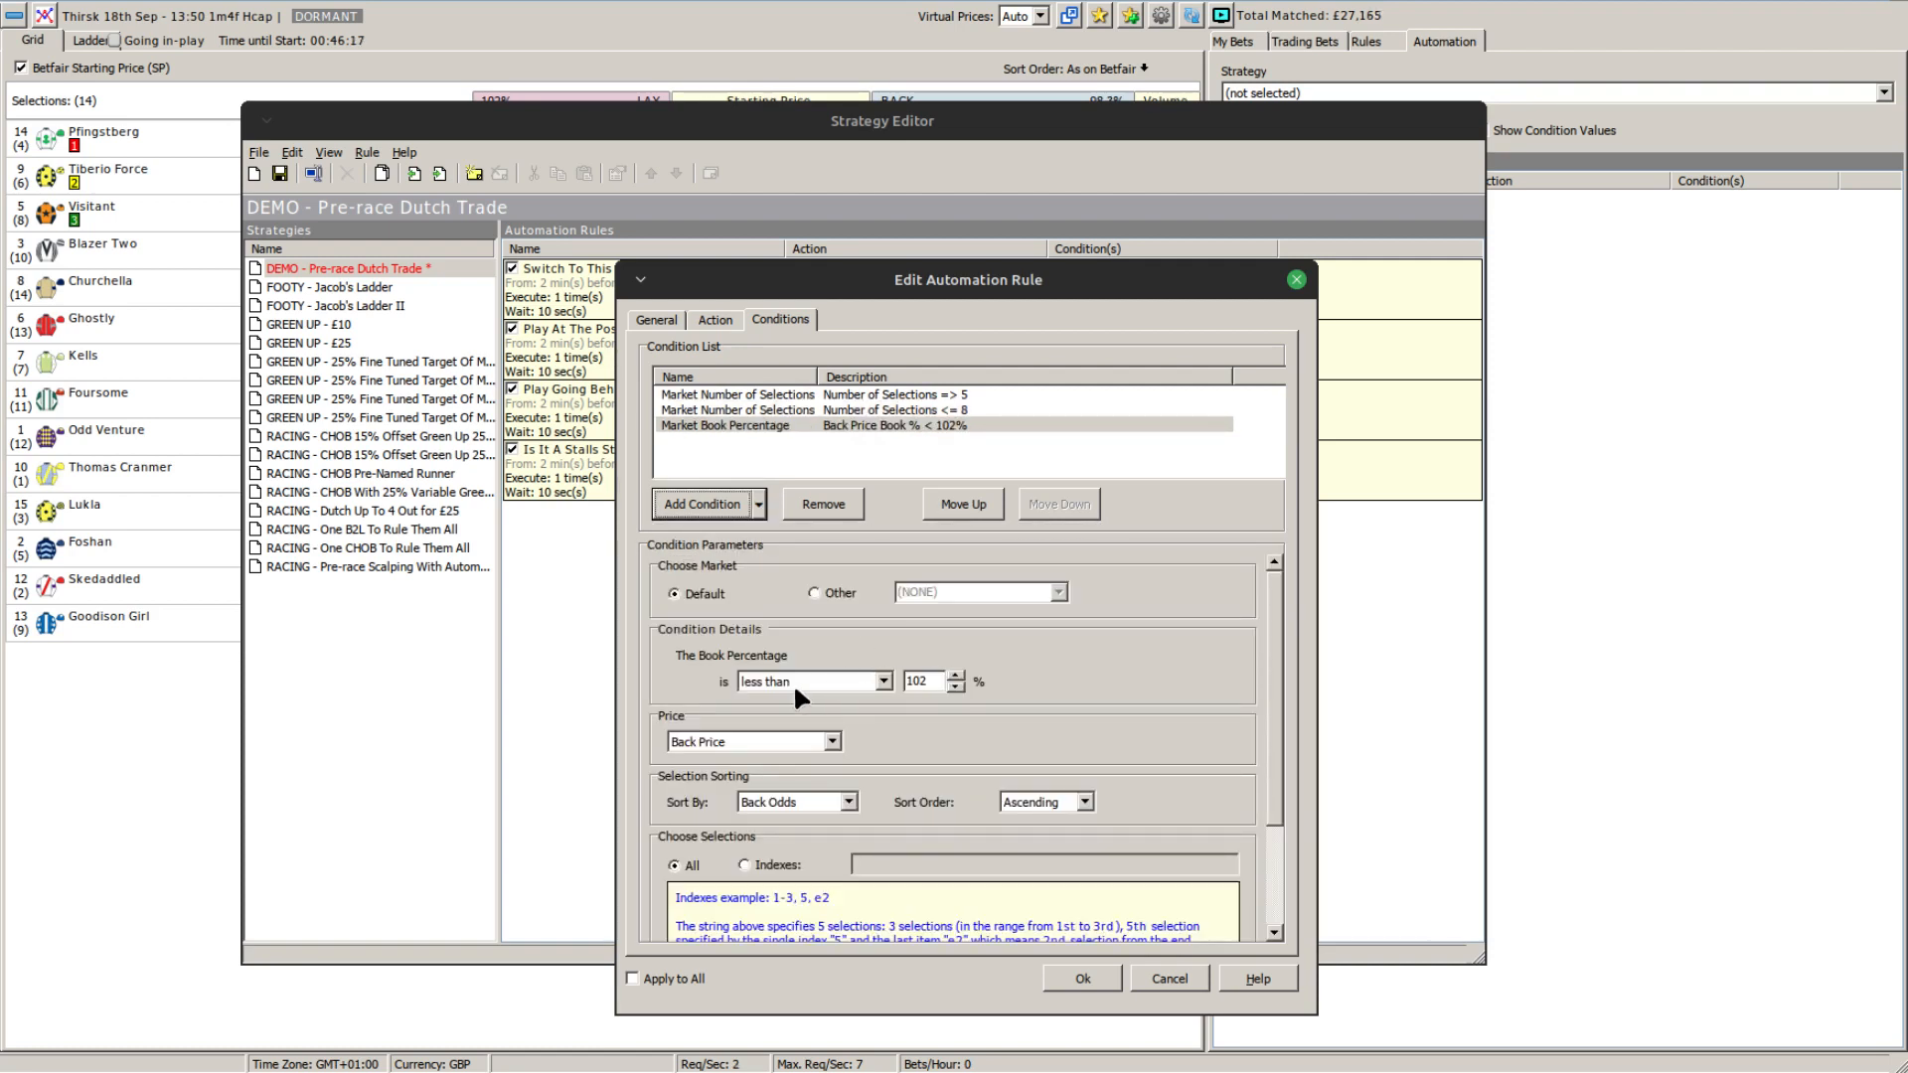
pyautogui.doubleClick(920, 682)
pyautogui.write('70')
# Limit the book percentage condition to selection indexes 2-4 and save the dutching rule.
pyautogui.moveTo(1274, 719); pyautogui.dragTo(1191, 809)
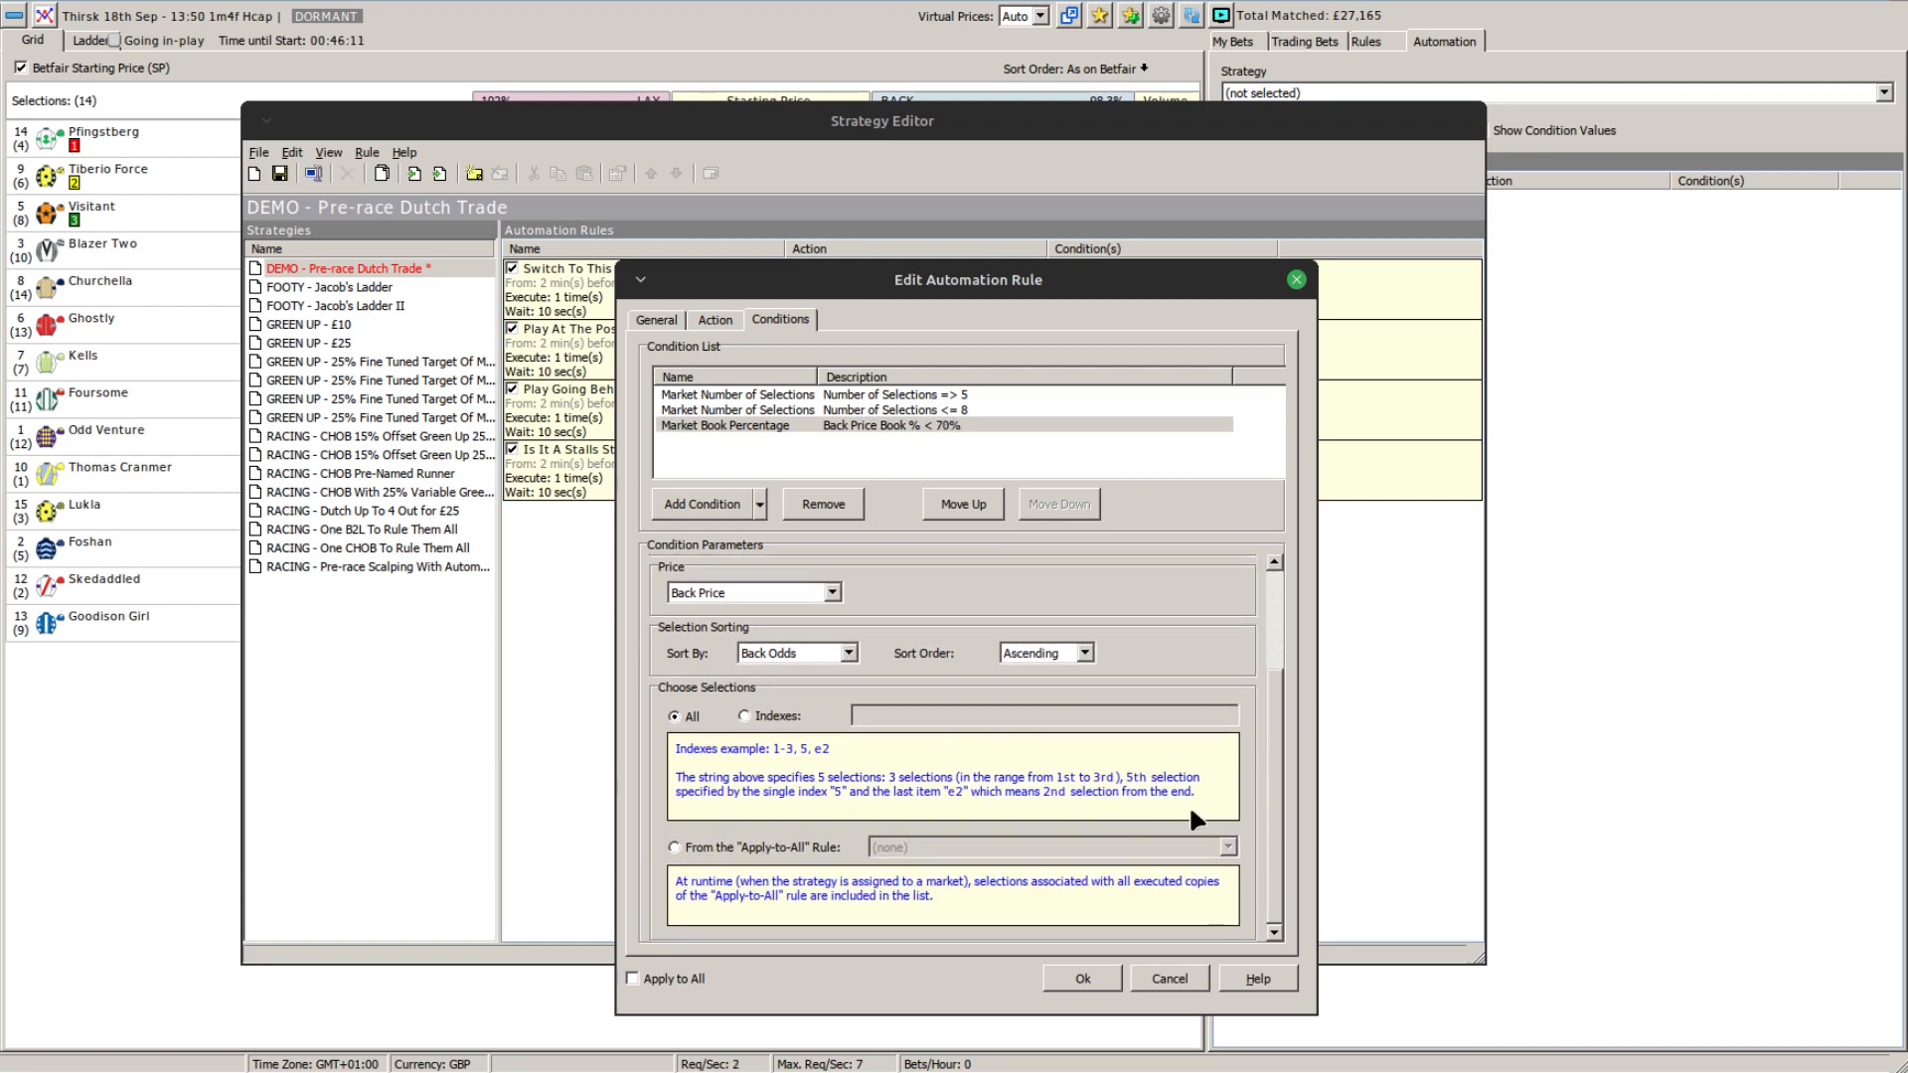
pyautogui.click(745, 715)
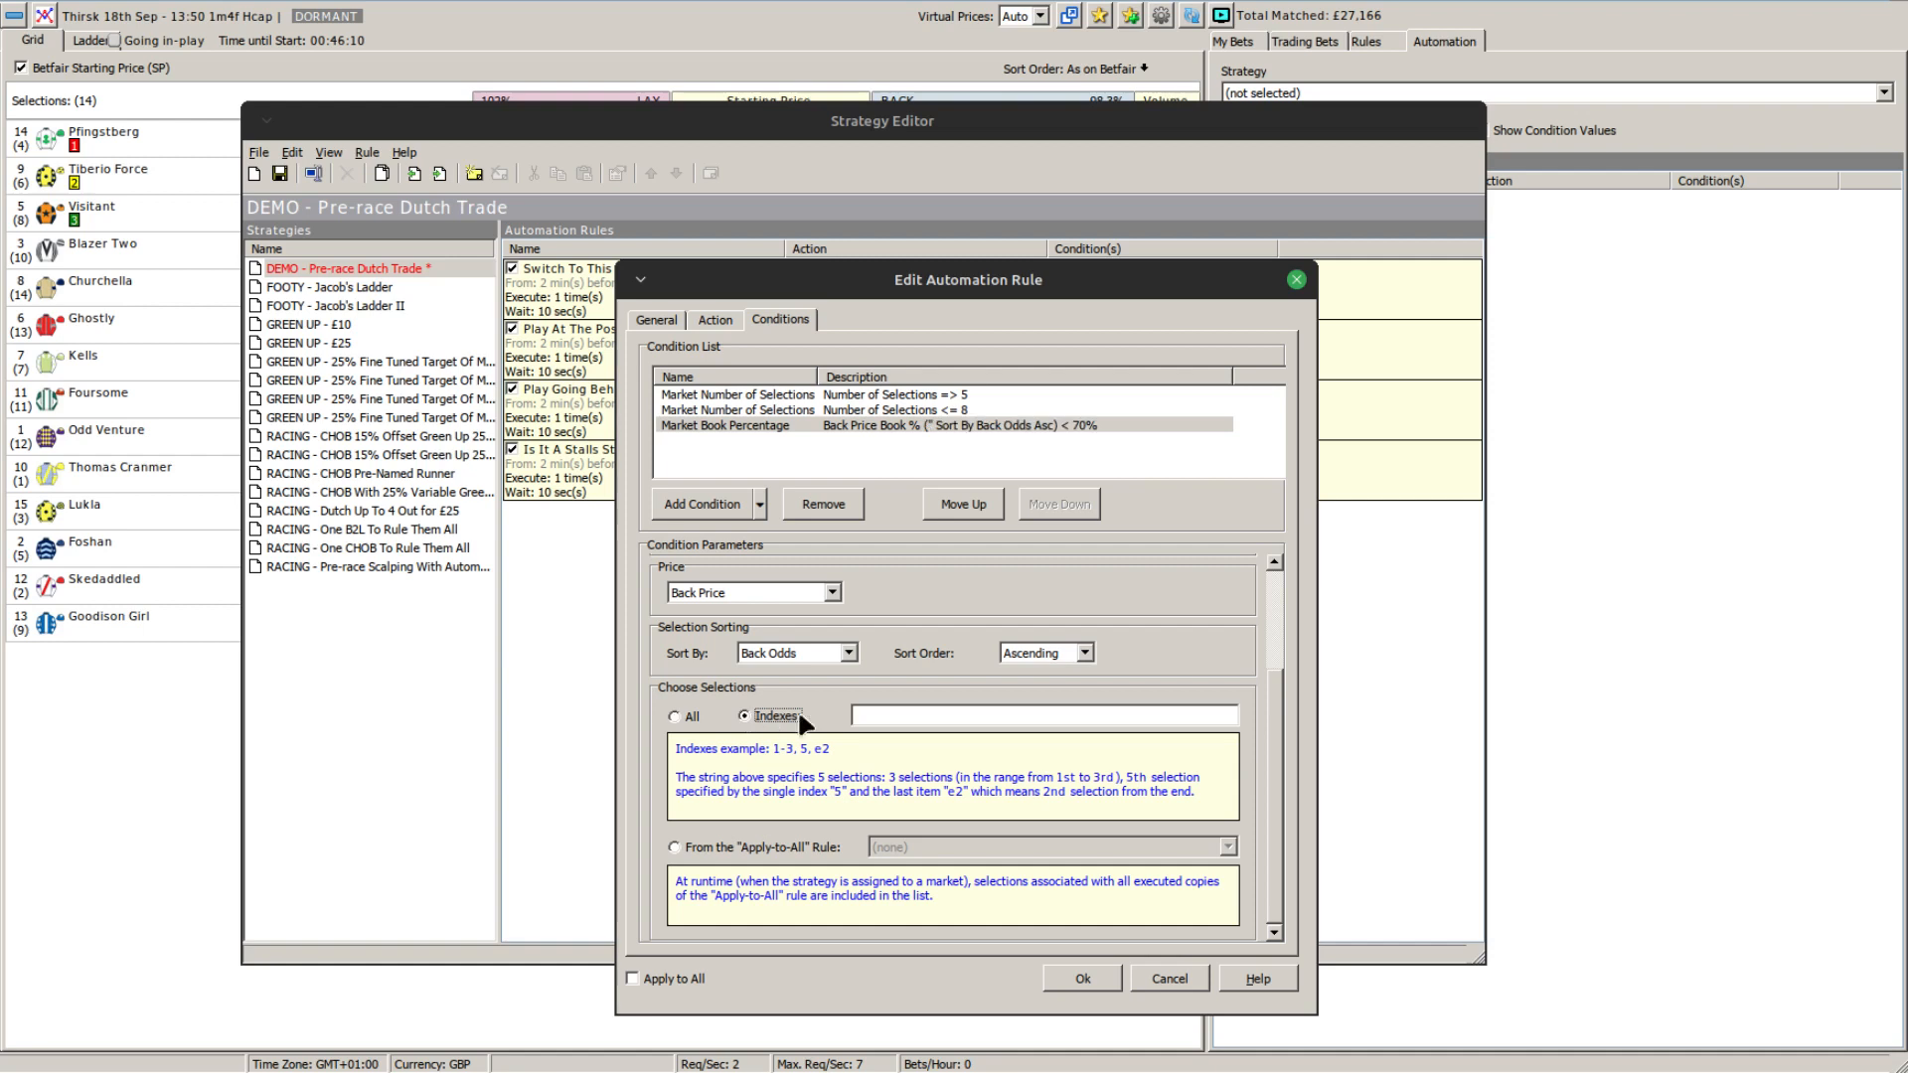
pyautogui.click(865, 714)
pyautogui.write('2-4')
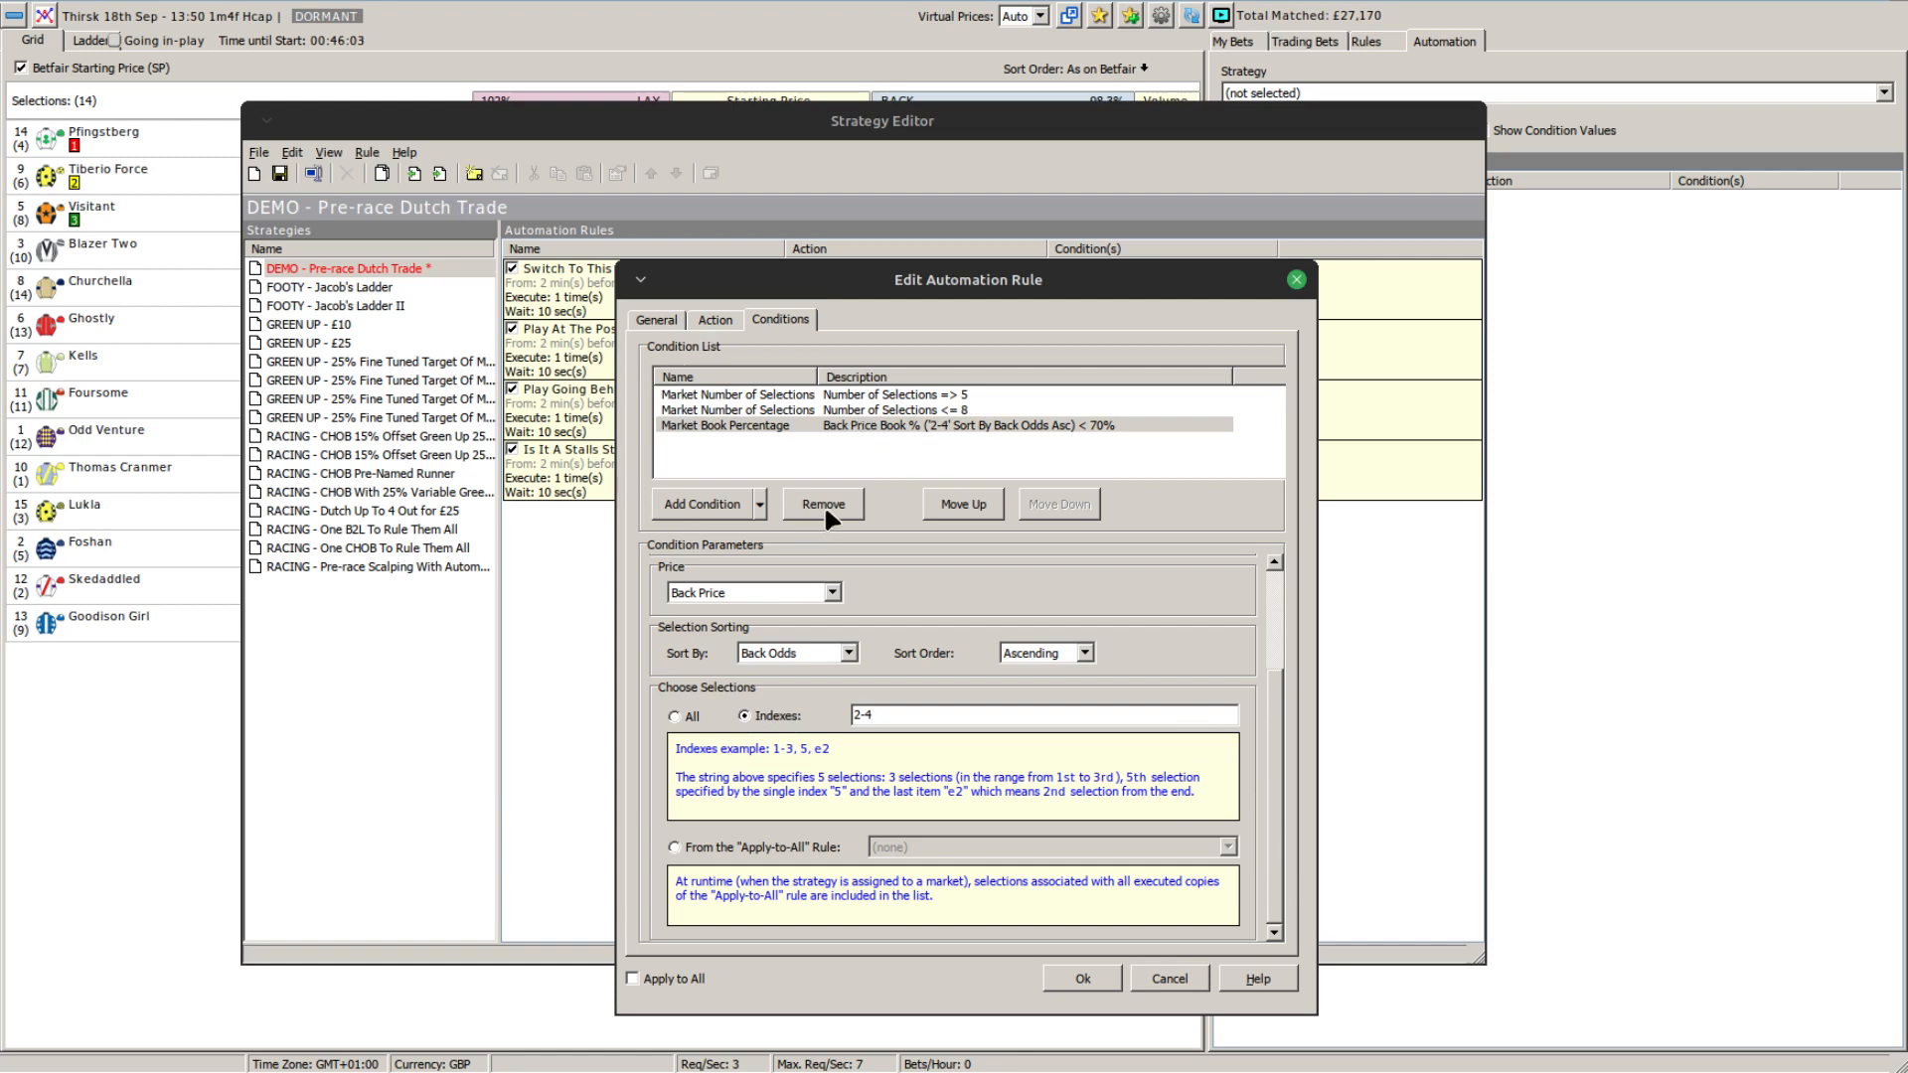
pyautogui.click(658, 320)
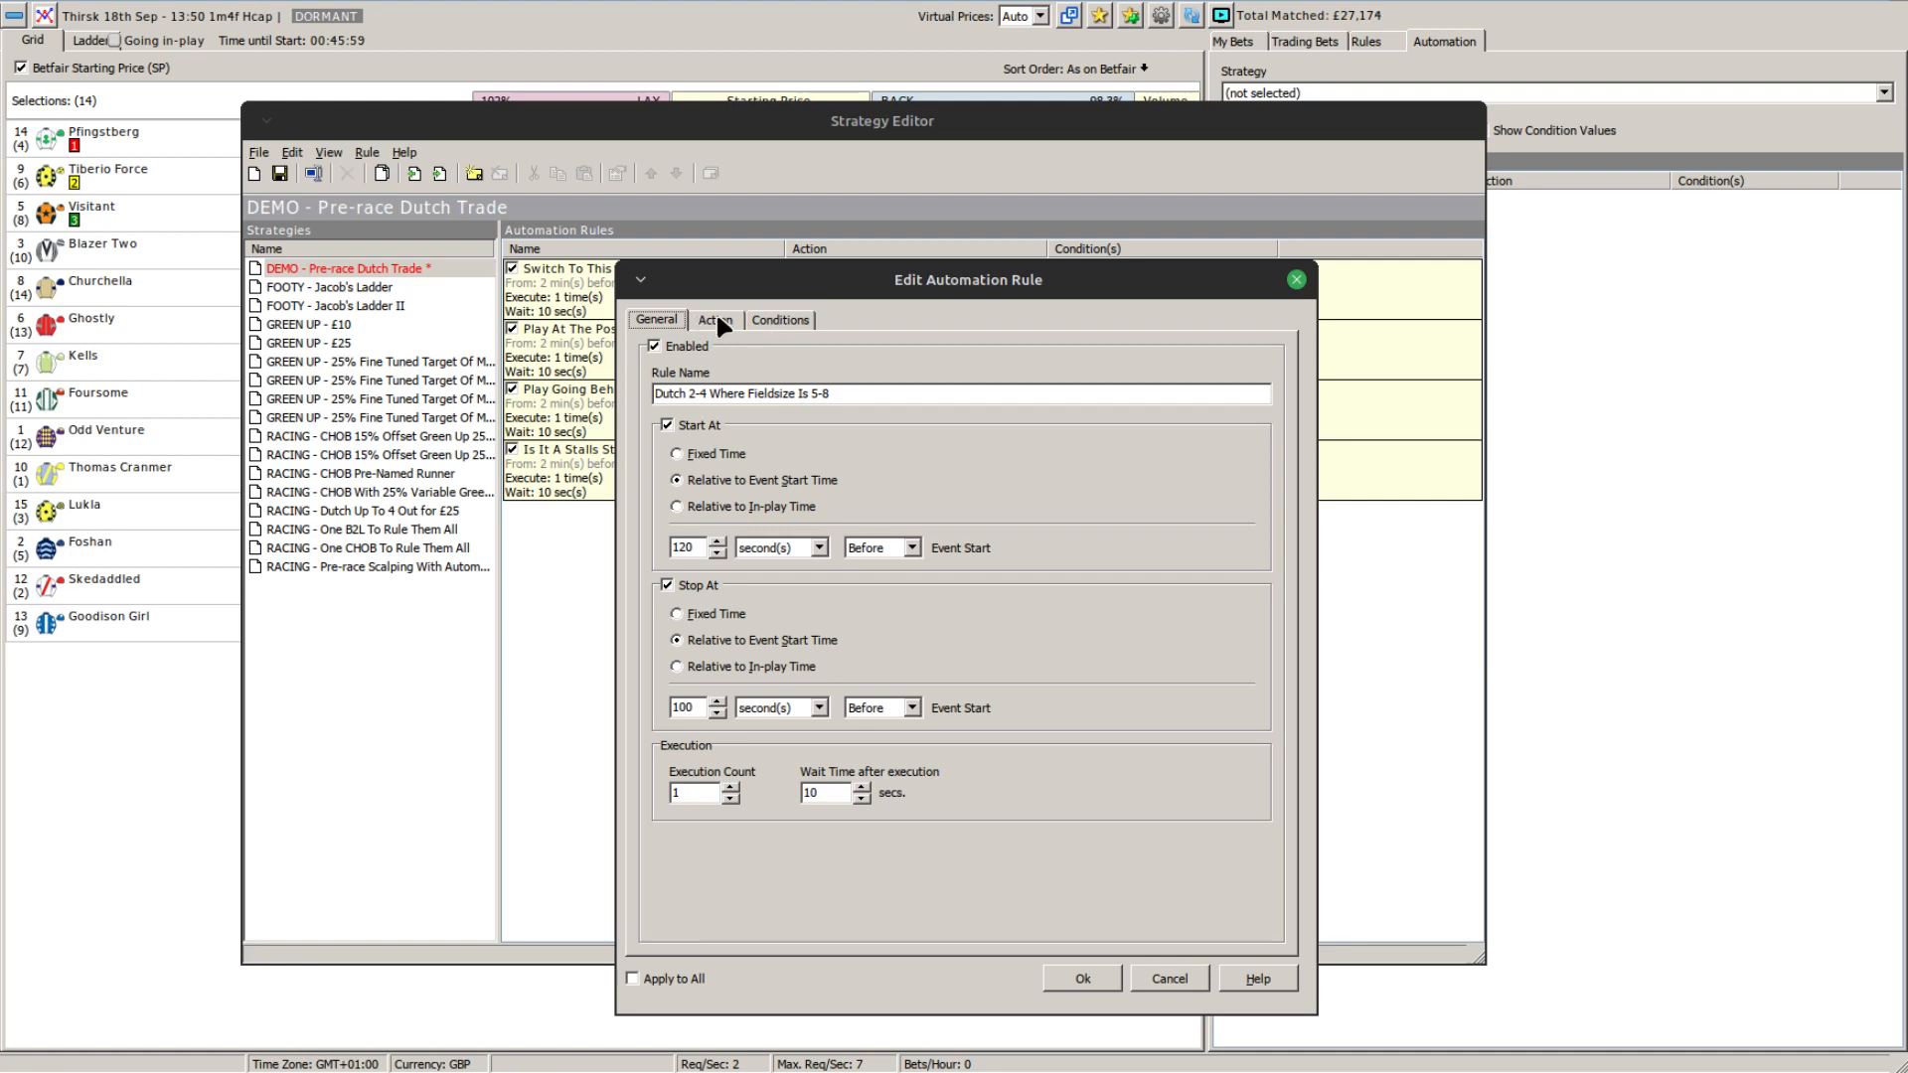
pyautogui.click(1081, 980)
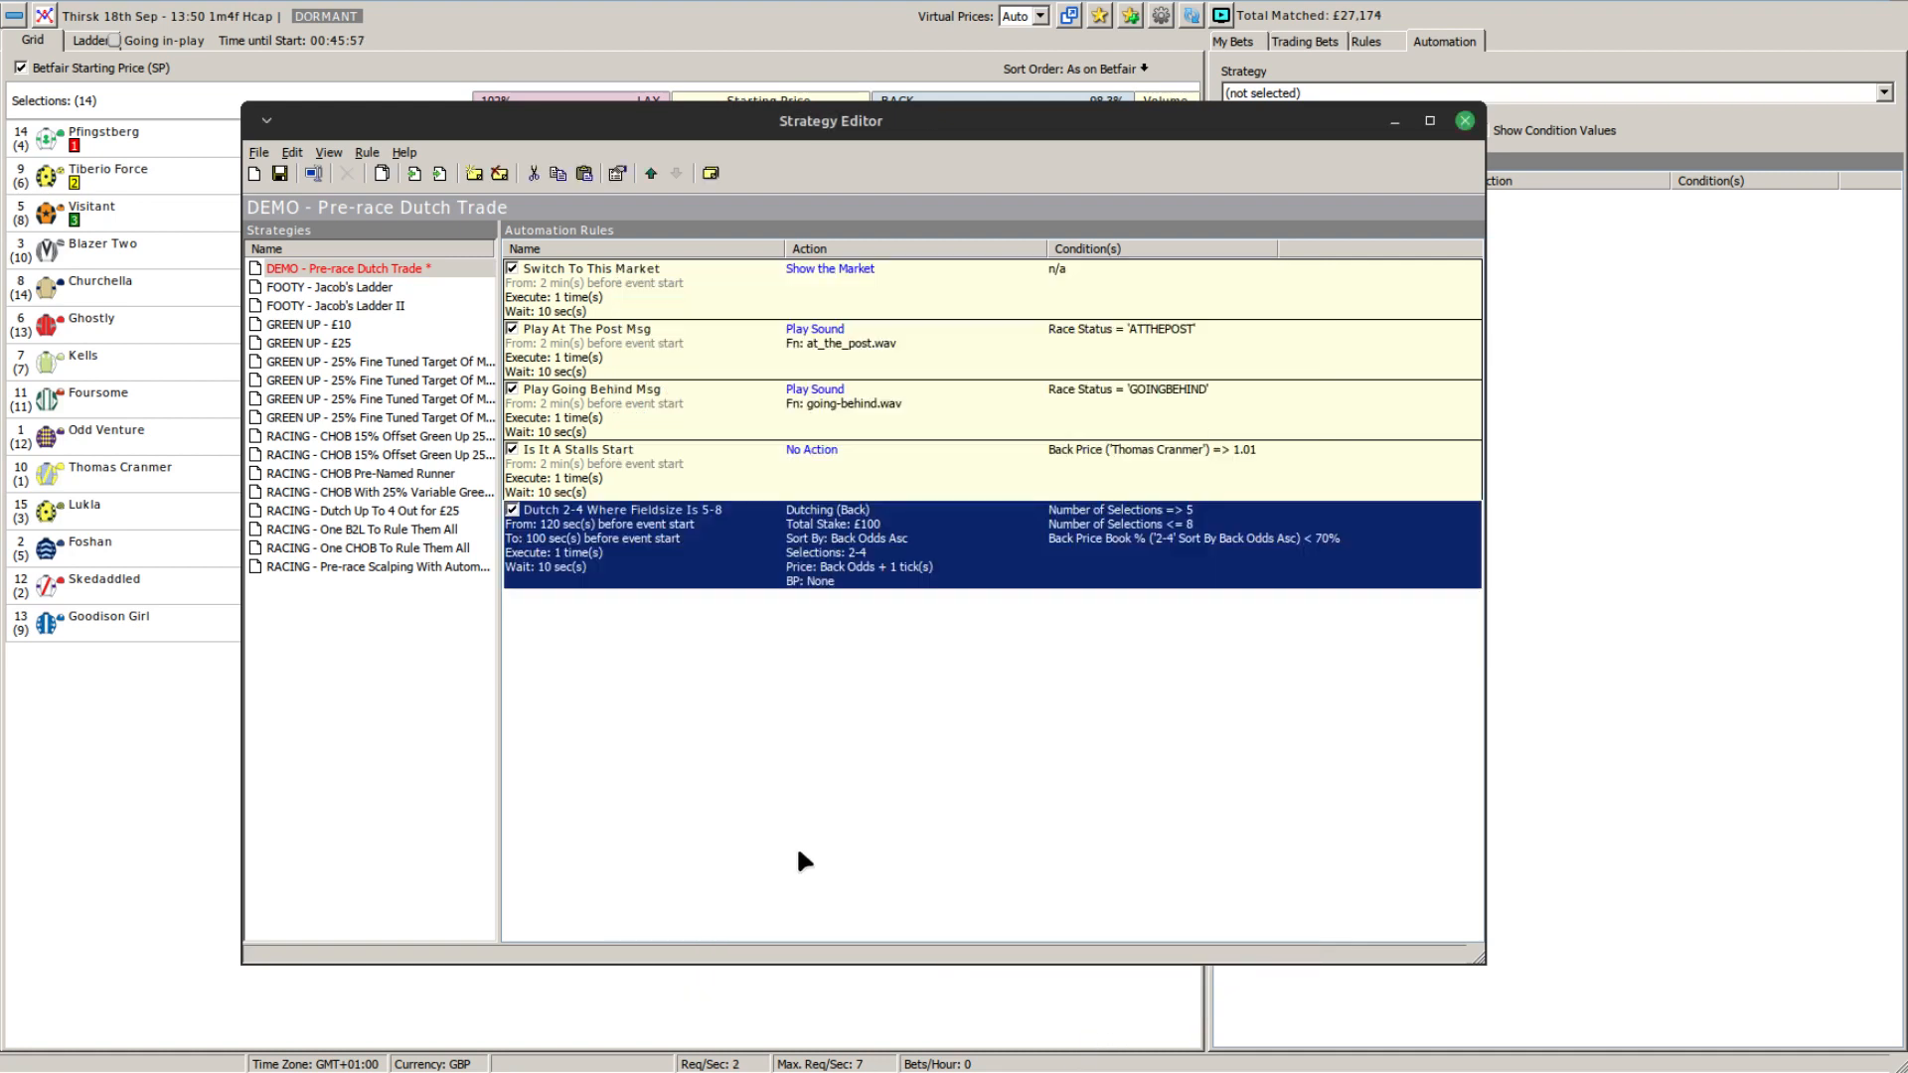
# Duplicate the rule Dutch 2-4 Where Fieldsize Is 5-8 within the strategy.
pyautogui.click(729, 765)
pyautogui.click(628, 557)
pyautogui.hotkey('ctrl', 'v')
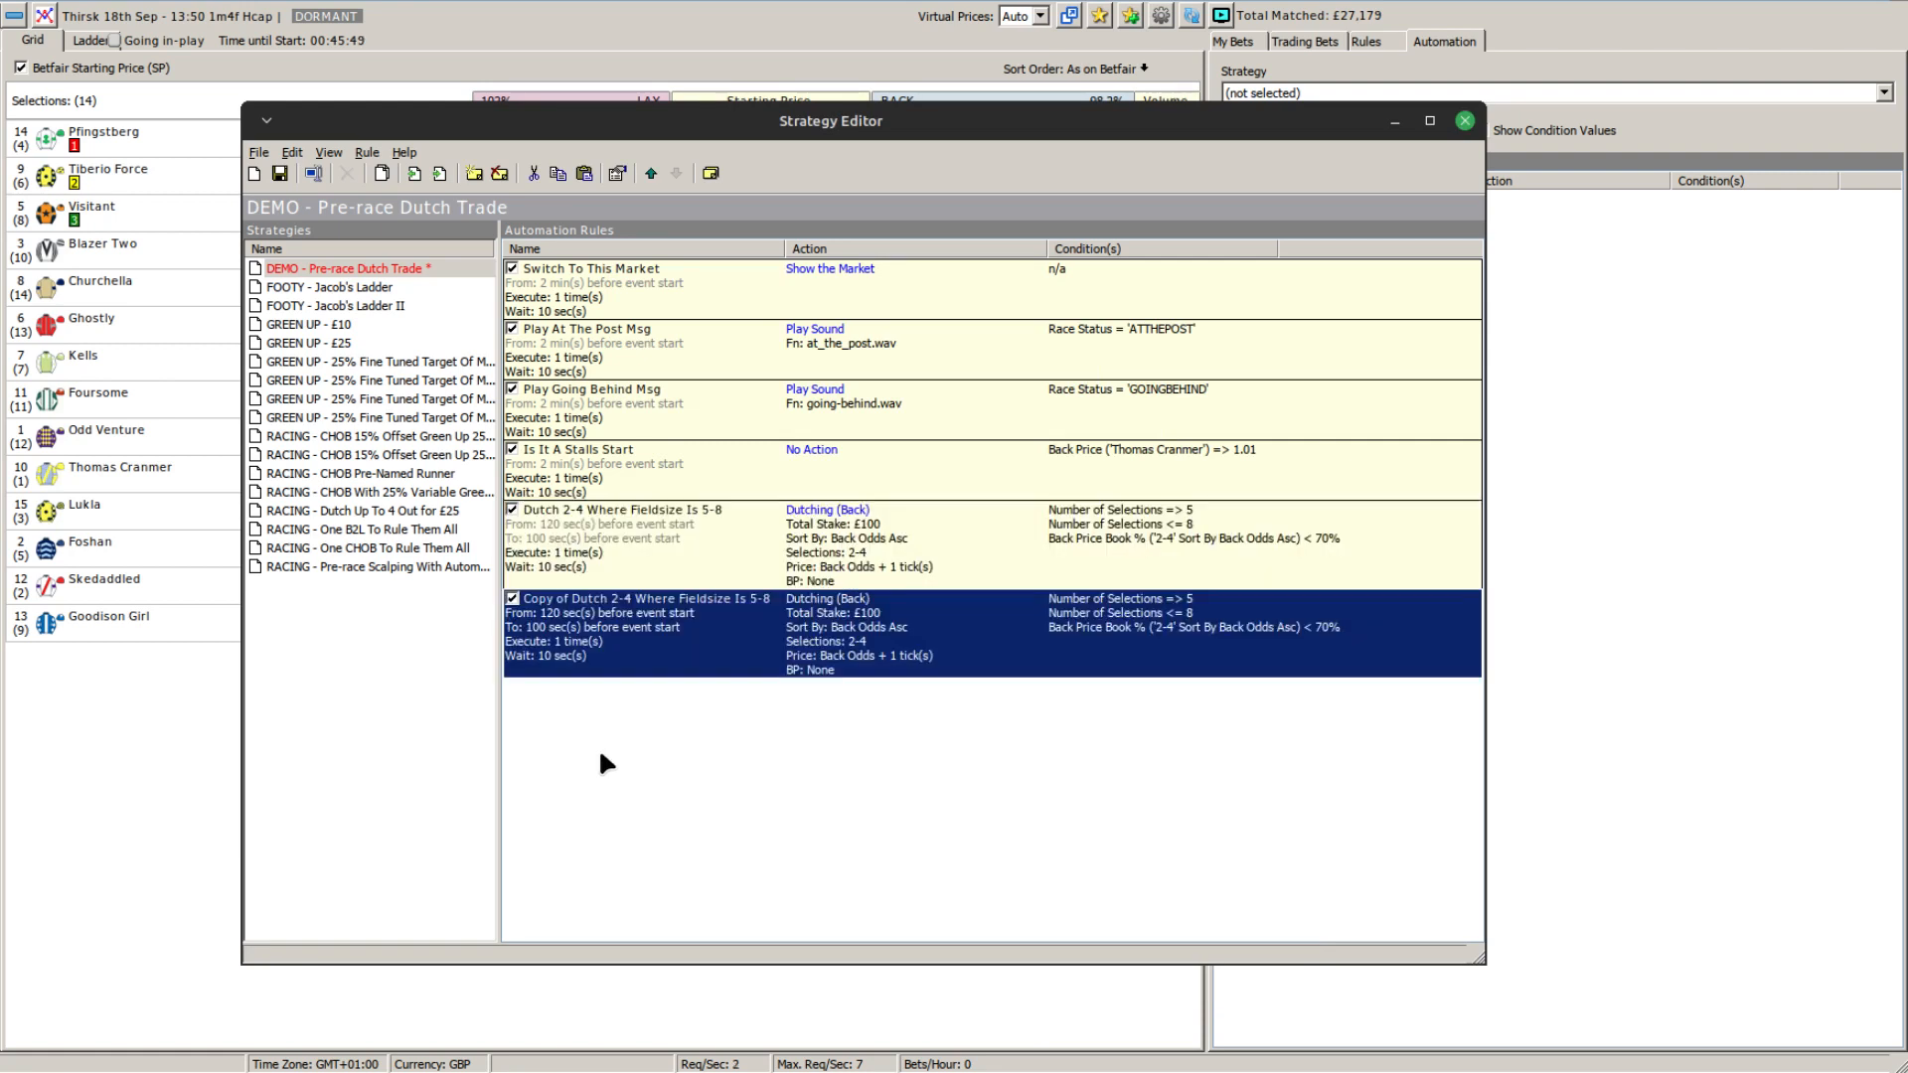
# Rename the copied rule as Dutch 3-6 Where Fieldsize Is 9-14.
pyautogui.doubleClick(567, 623)
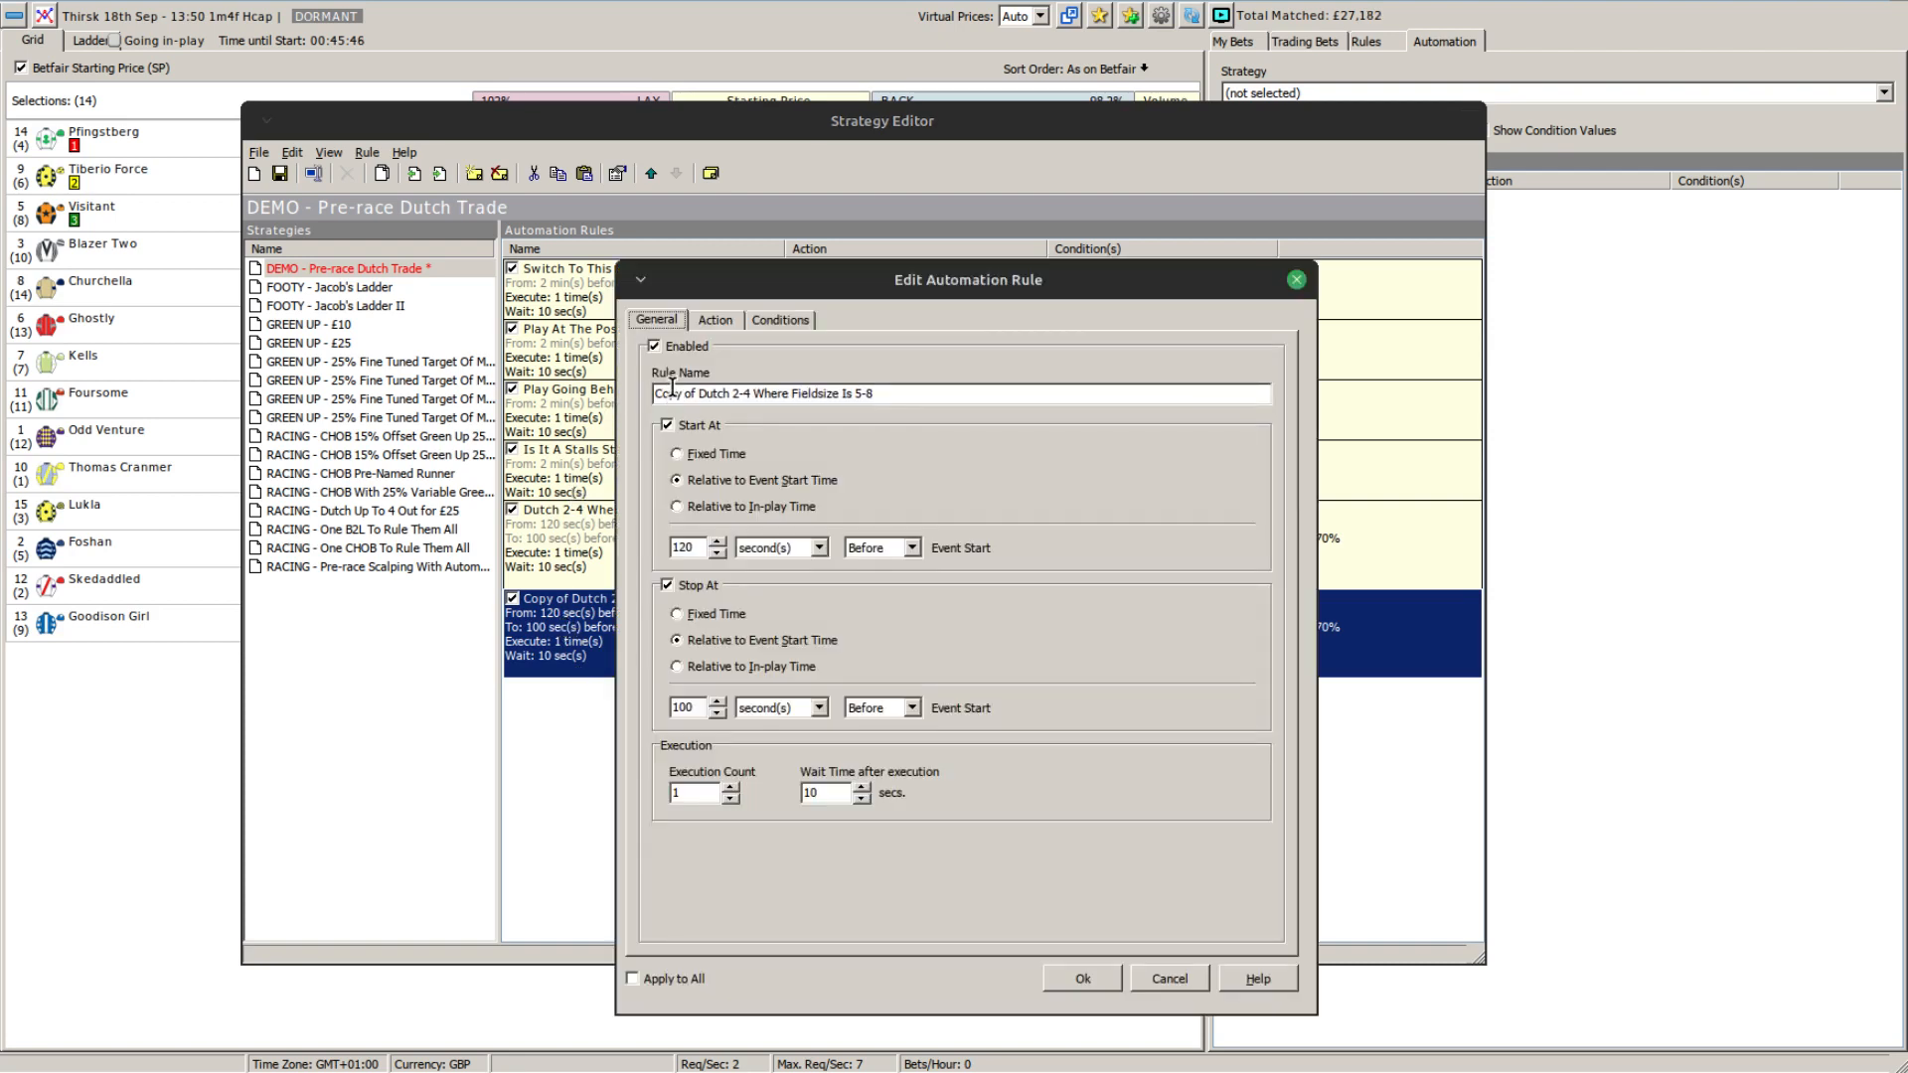
pyautogui.moveTo(704, 393); pyautogui.dragTo(494, 389)
pyautogui.press('Delete')
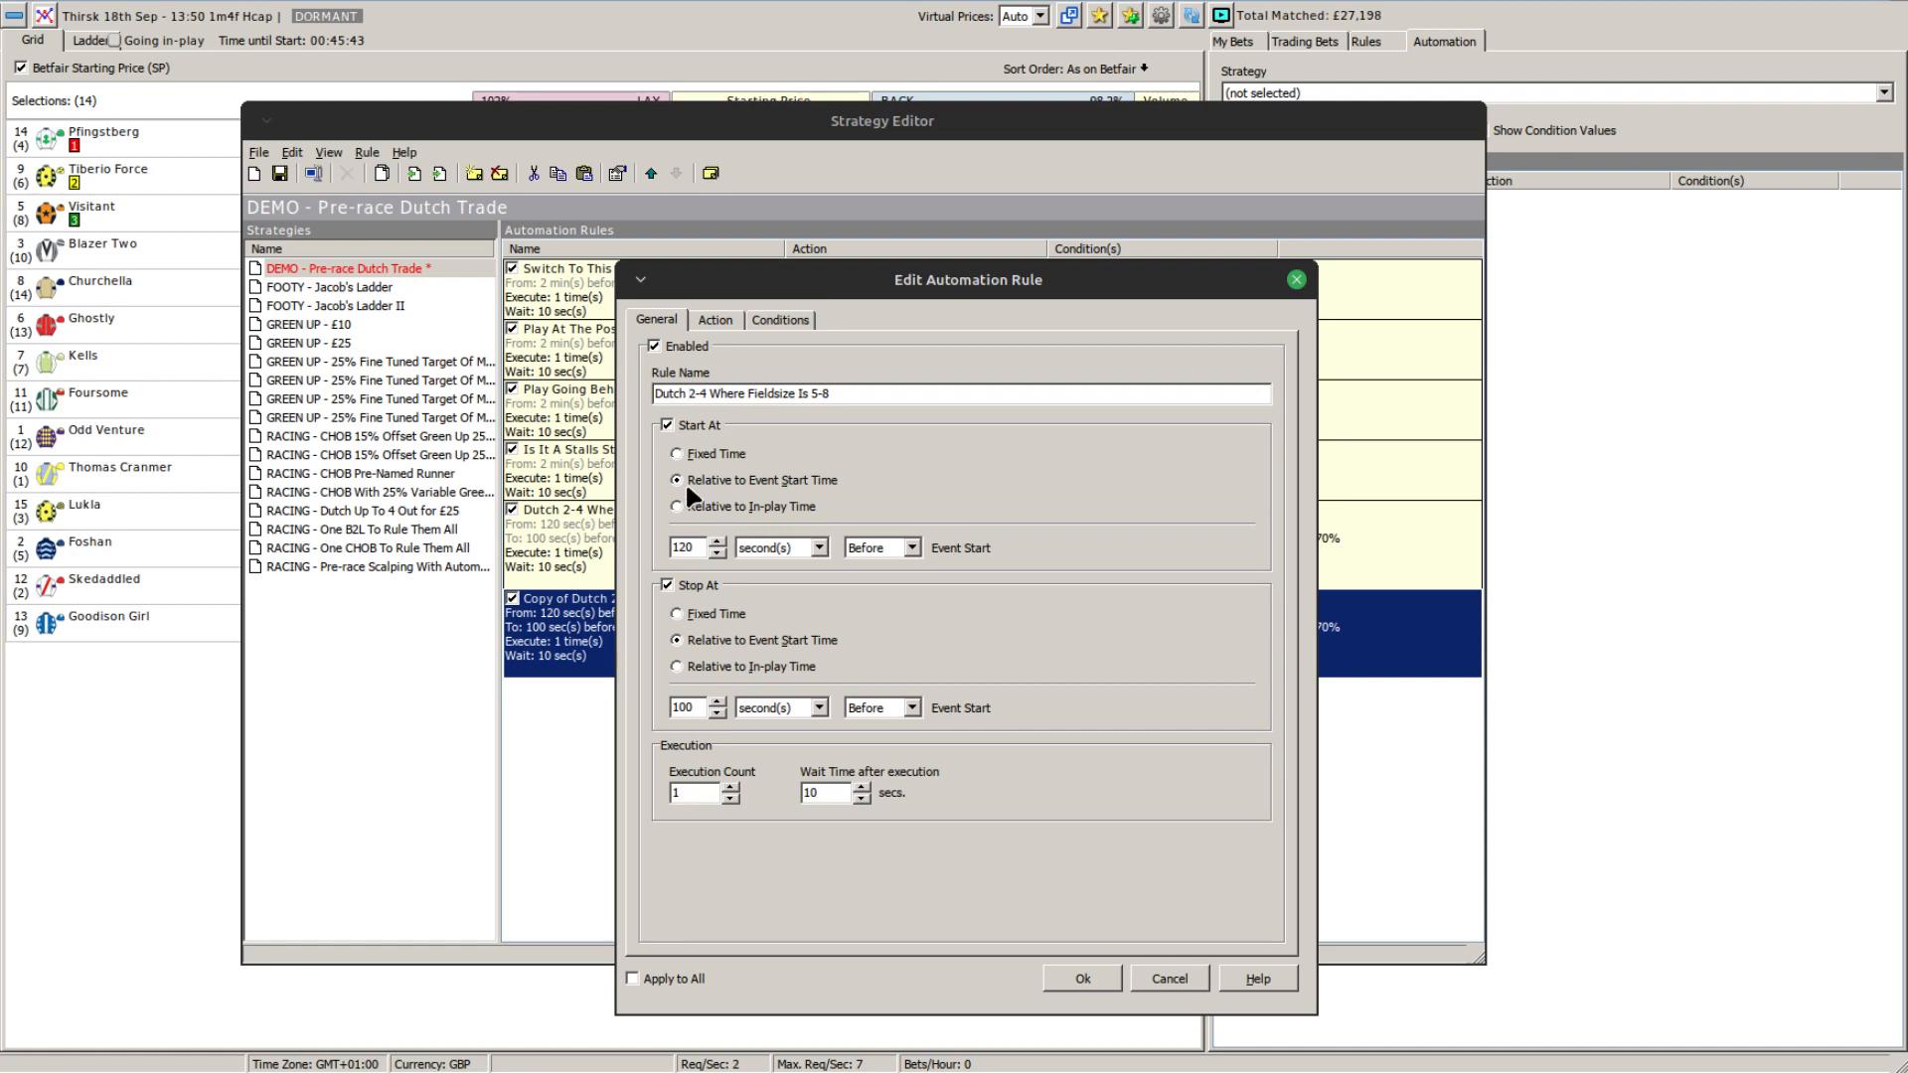
pyautogui.press('BackSpace')
pyautogui.write('3')
pyautogui.press('Right')
pyautogui.press('Right')
pyautogui.press('BackSpace')
pyautogui.write('6')
pyautogui.press('BackSpace')
pyautogui.press('BackSpace')
pyautogui.press('BackSpace')
pyautogui.write('9-1')
pyautogui.write('4')
# Set the copied rule's dutching action to selection indexes 3-6.
pyautogui.click(717, 321)
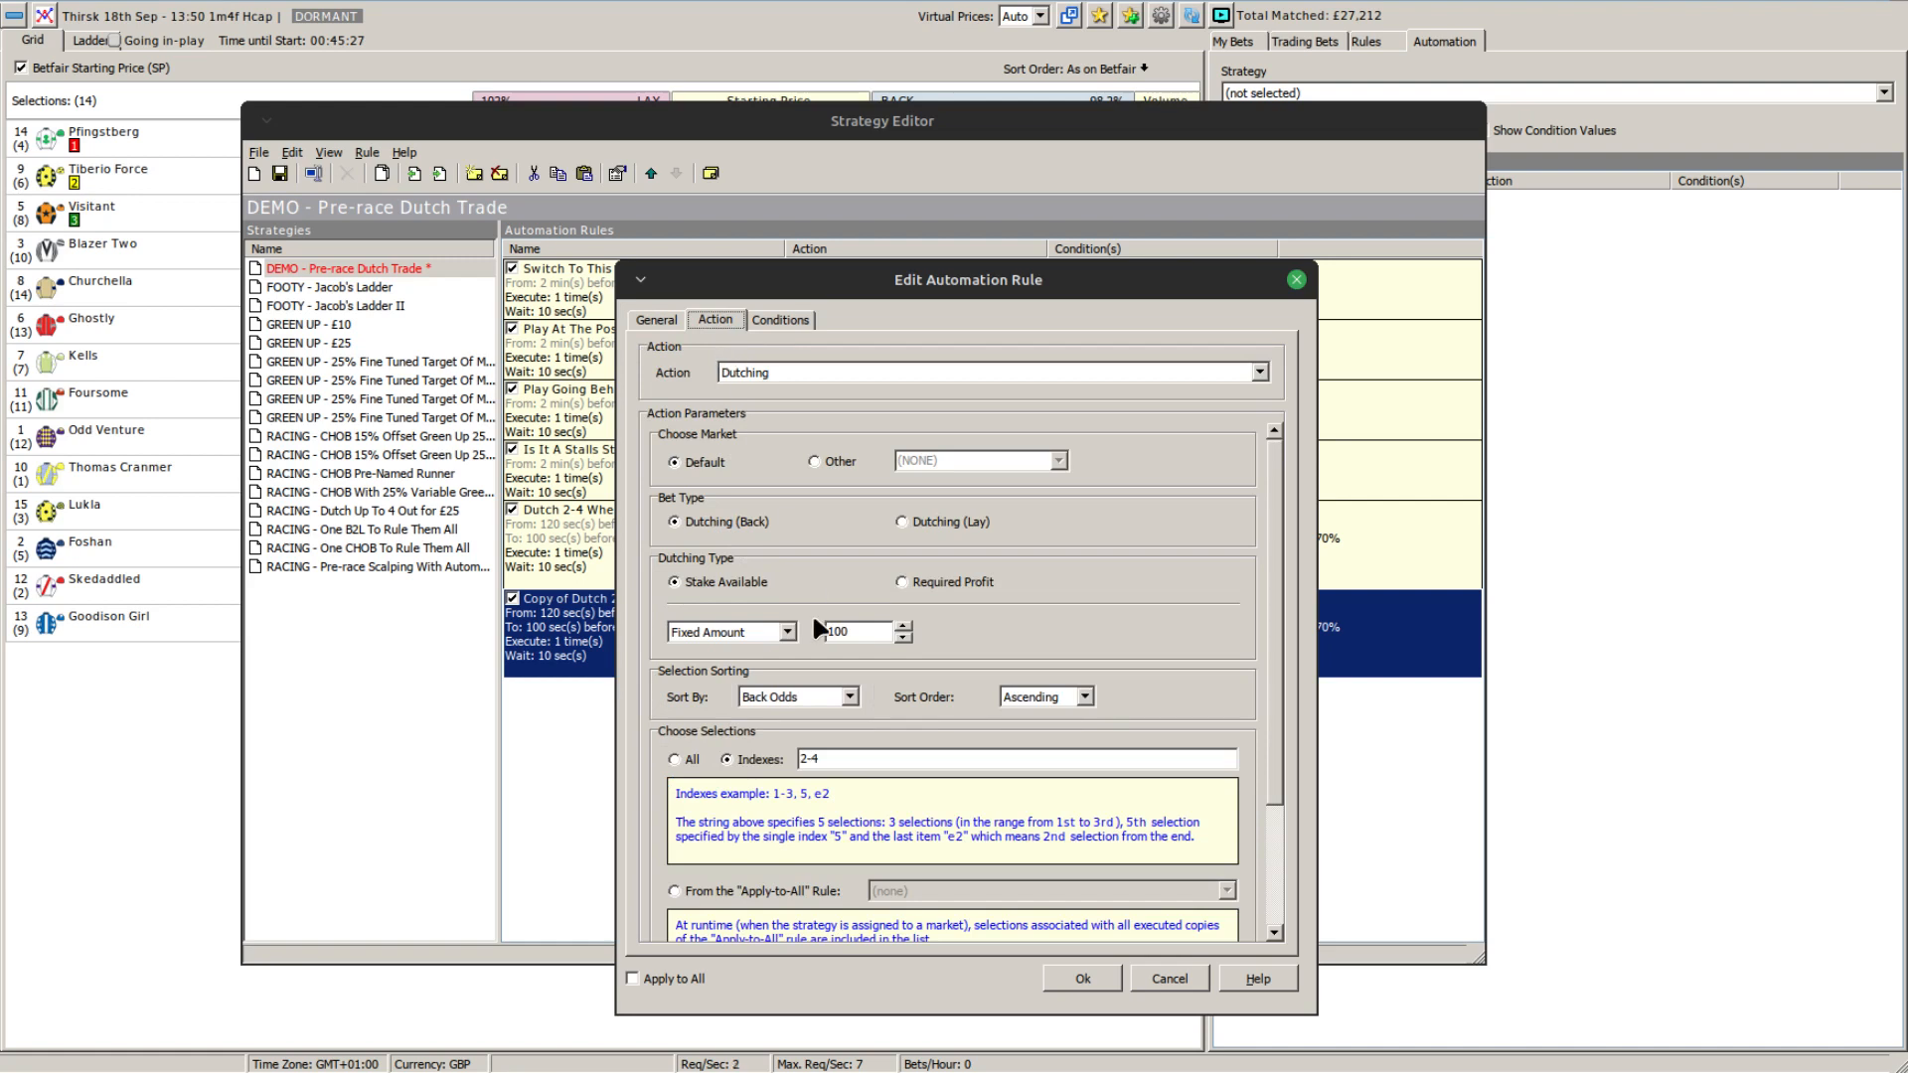
pyautogui.moveTo(843, 758); pyautogui.dragTo(661, 733)
pyautogui.write('3-6')
pyautogui.scroll(-3, 1278, 639)
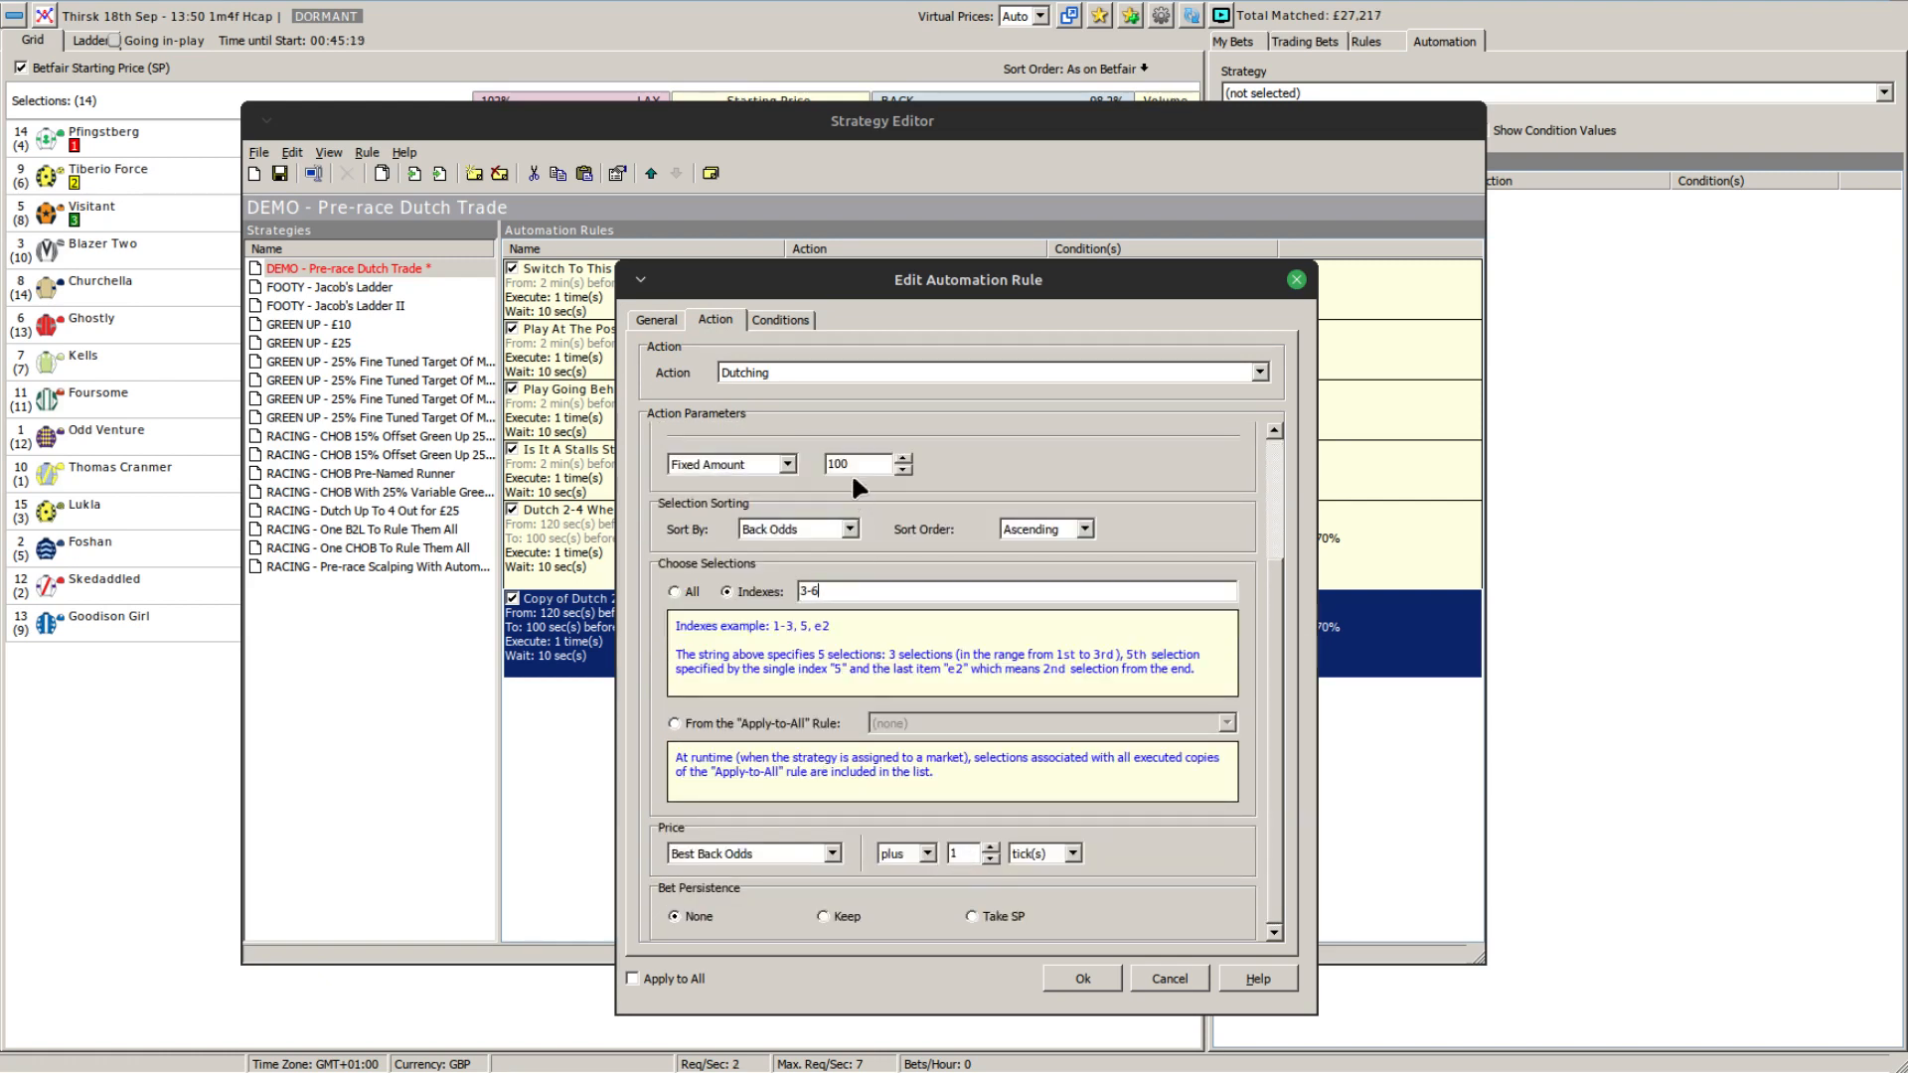
# Change the copied rule's number of selections conditions to at least 9 and at most 14.
pyautogui.click(789, 316)
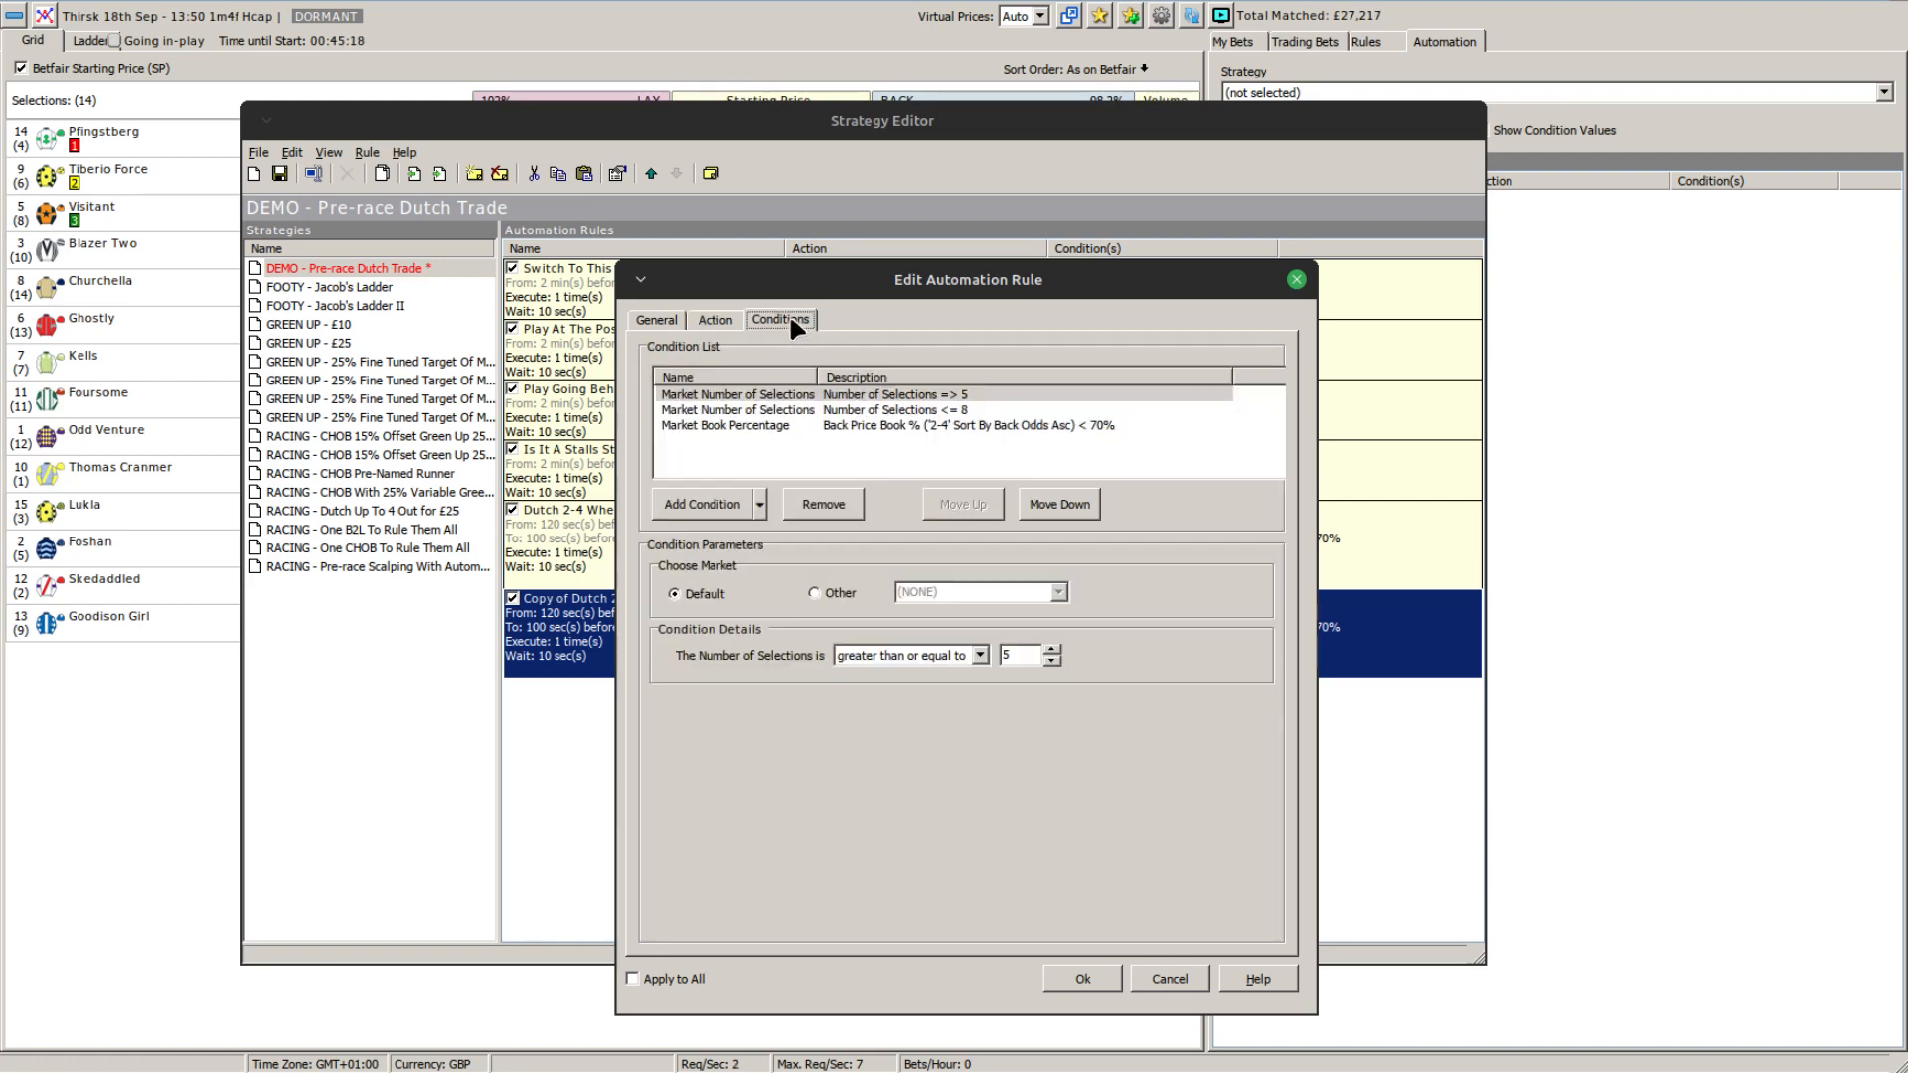
pyautogui.click(924, 396)
pyautogui.doubleClick(1014, 655)
pyautogui.write('9')
pyautogui.click(902, 411)
pyautogui.doubleClick(1014, 653)
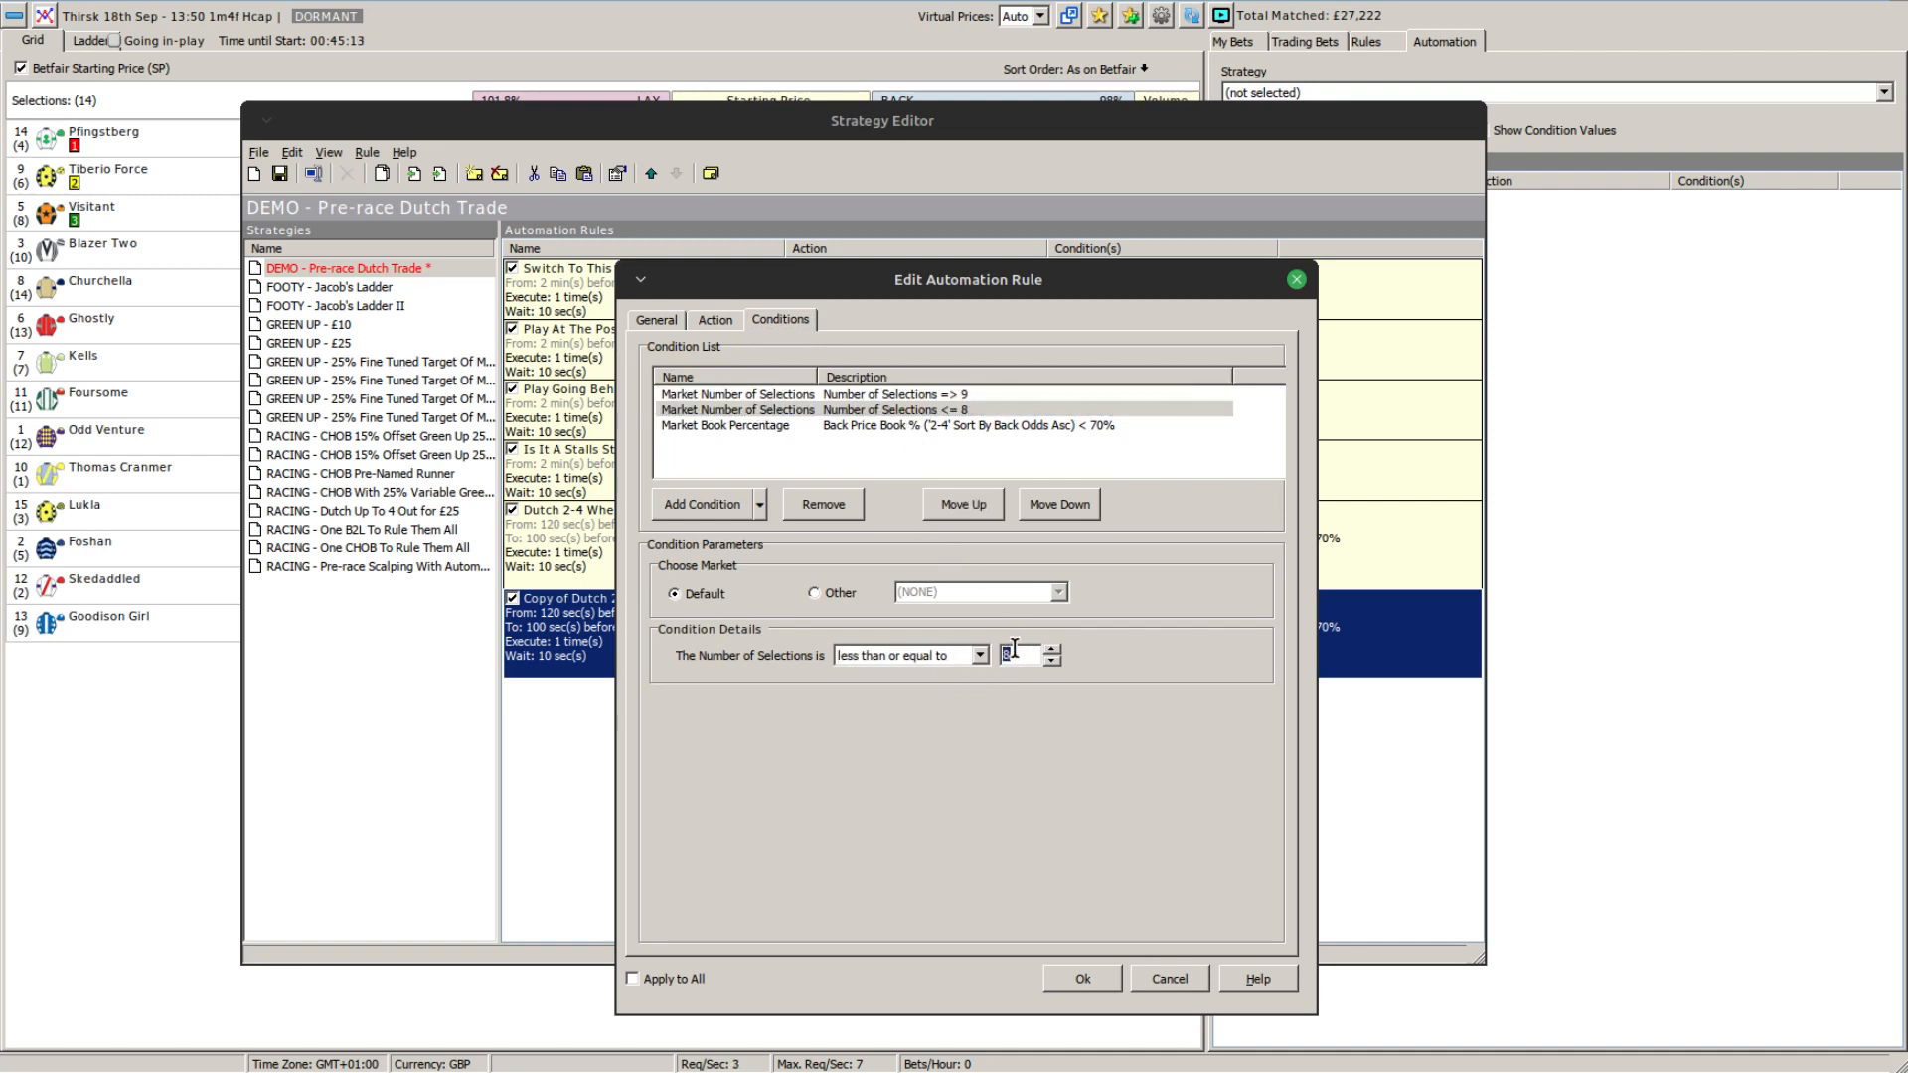
pyautogui.write('14')
# Set the Market Book Percentage condition's selection indexes to 3-6 and save the copied rule.
pyautogui.click(843, 426)
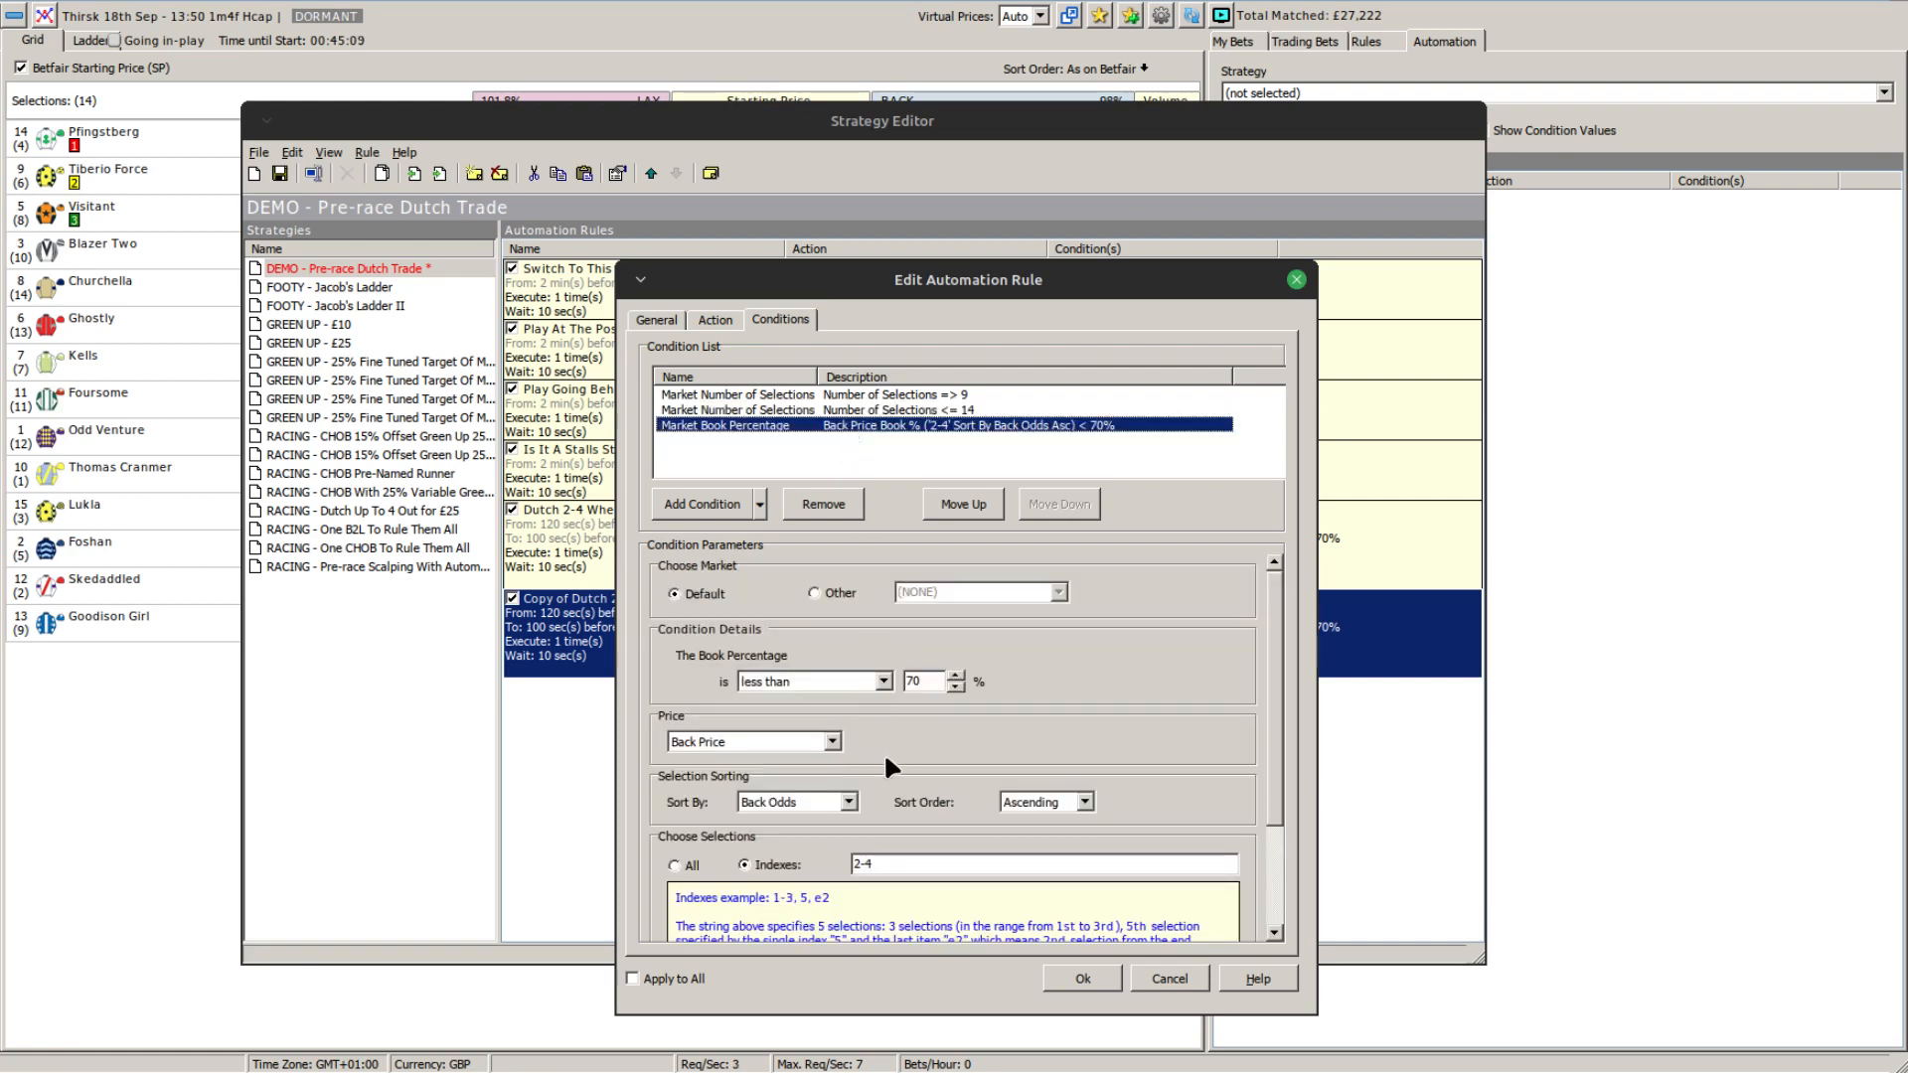
pyautogui.moveTo(888, 856); pyautogui.dragTo(762, 845)
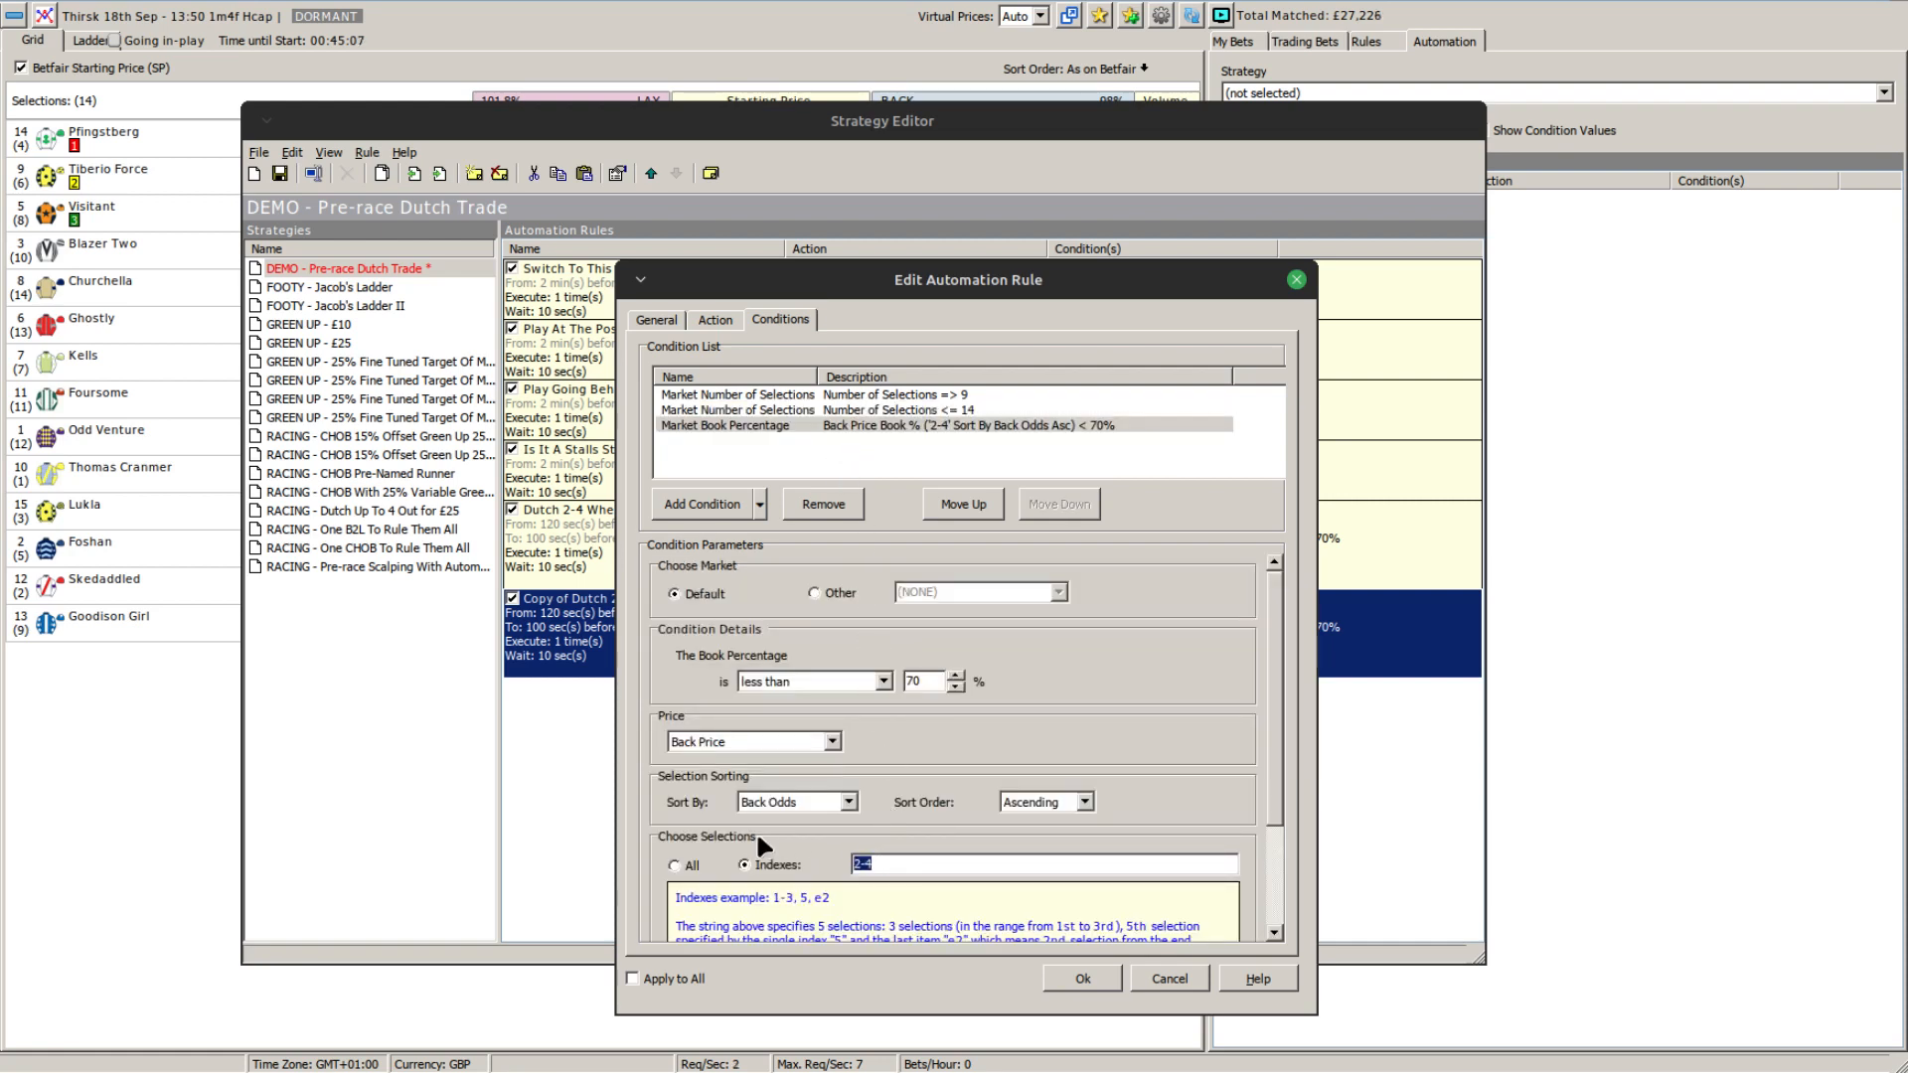
pyautogui.write('3-6')
pyautogui.moveTo(1266, 753); pyautogui.dragTo(1274, 849)
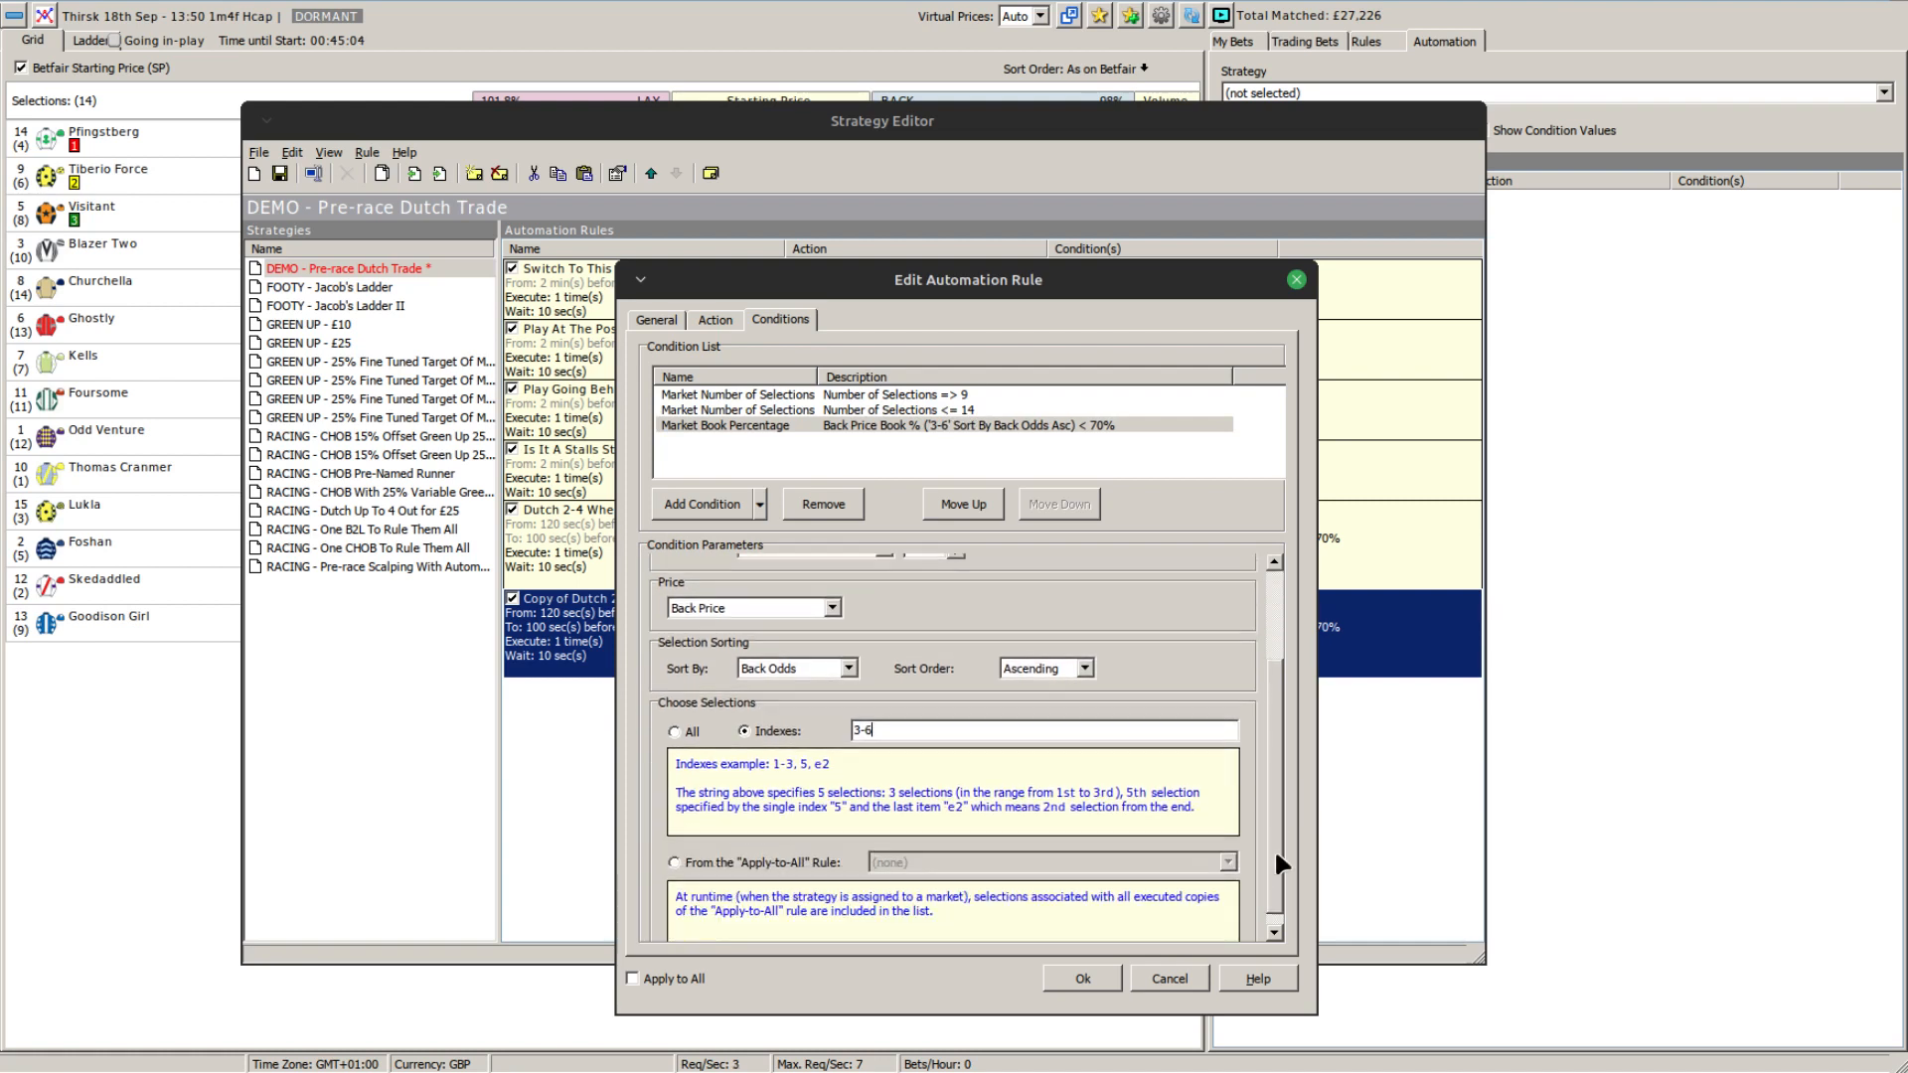
pyautogui.click(1069, 970)
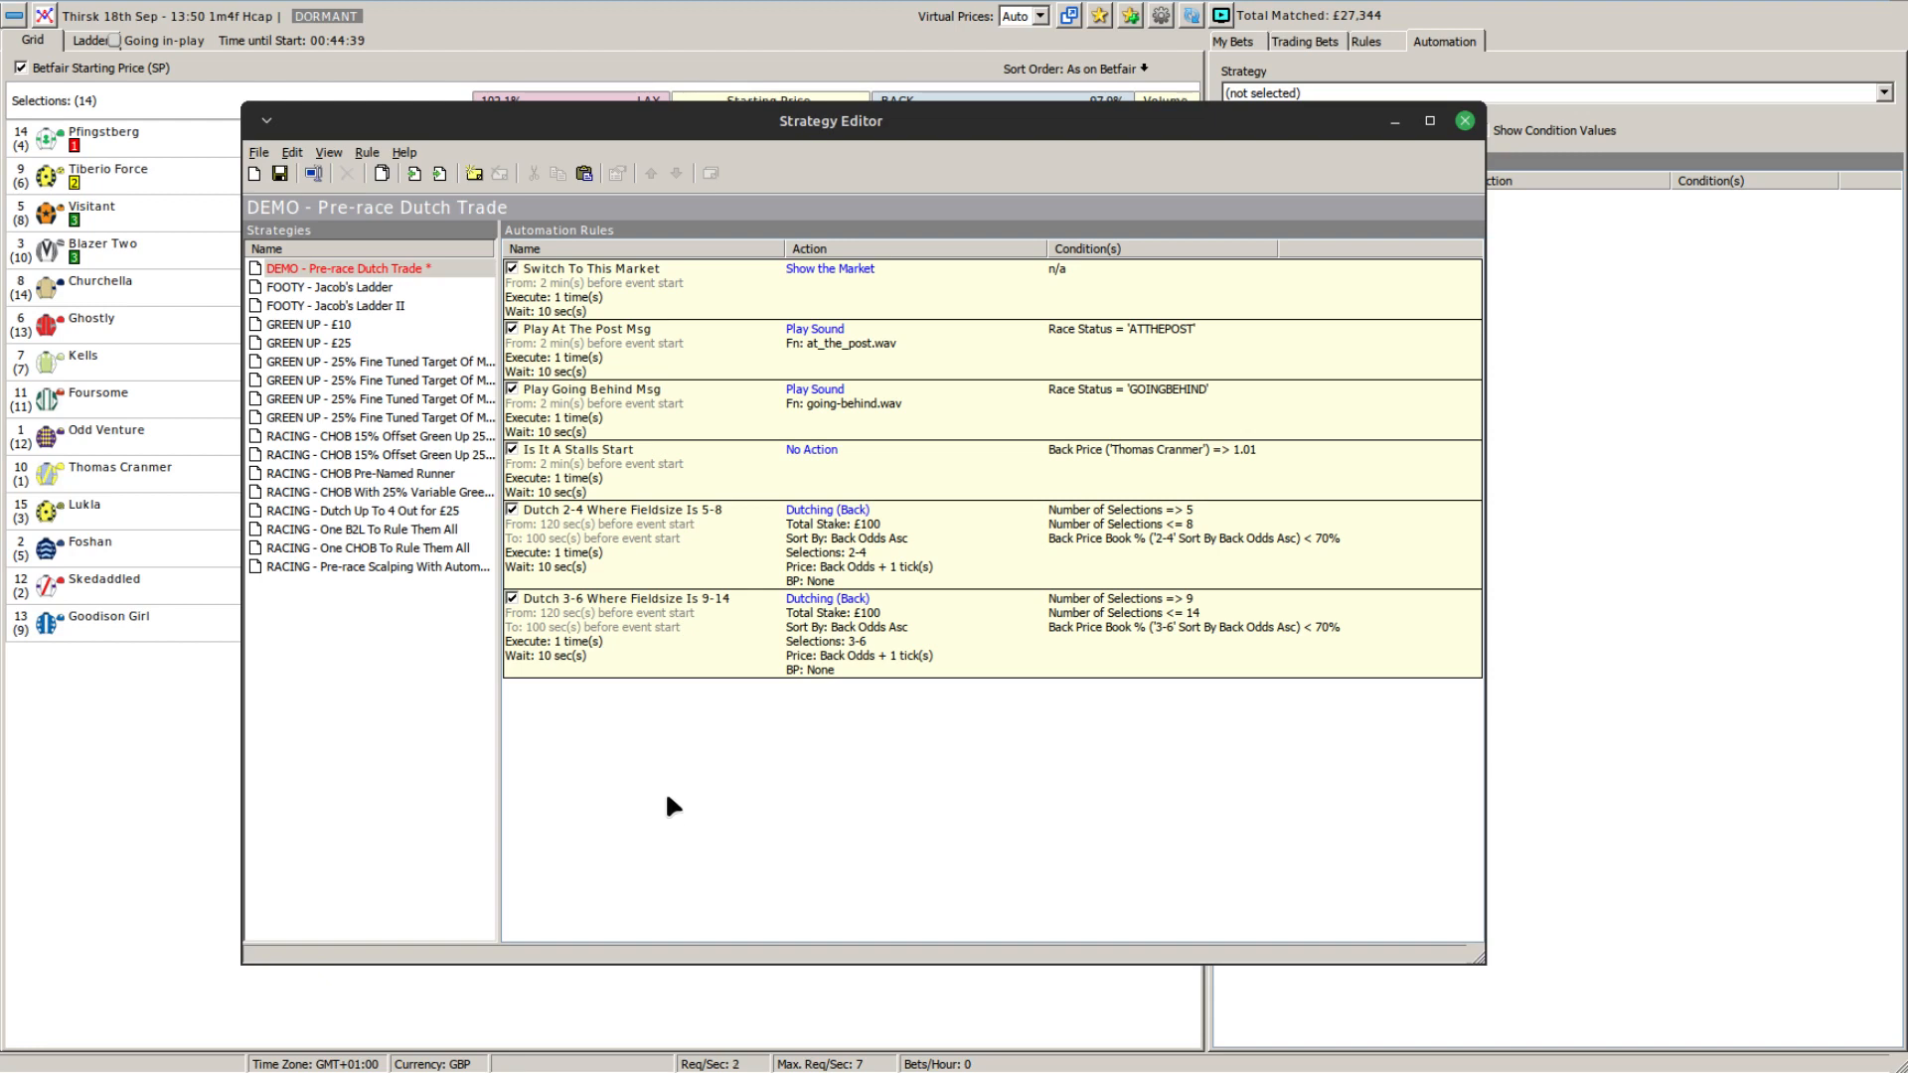
# Create a rule named Green Up For £5 that starts 2 minutes before the event start.
pyautogui.rightClick(696, 722)
pyautogui.click(735, 742)
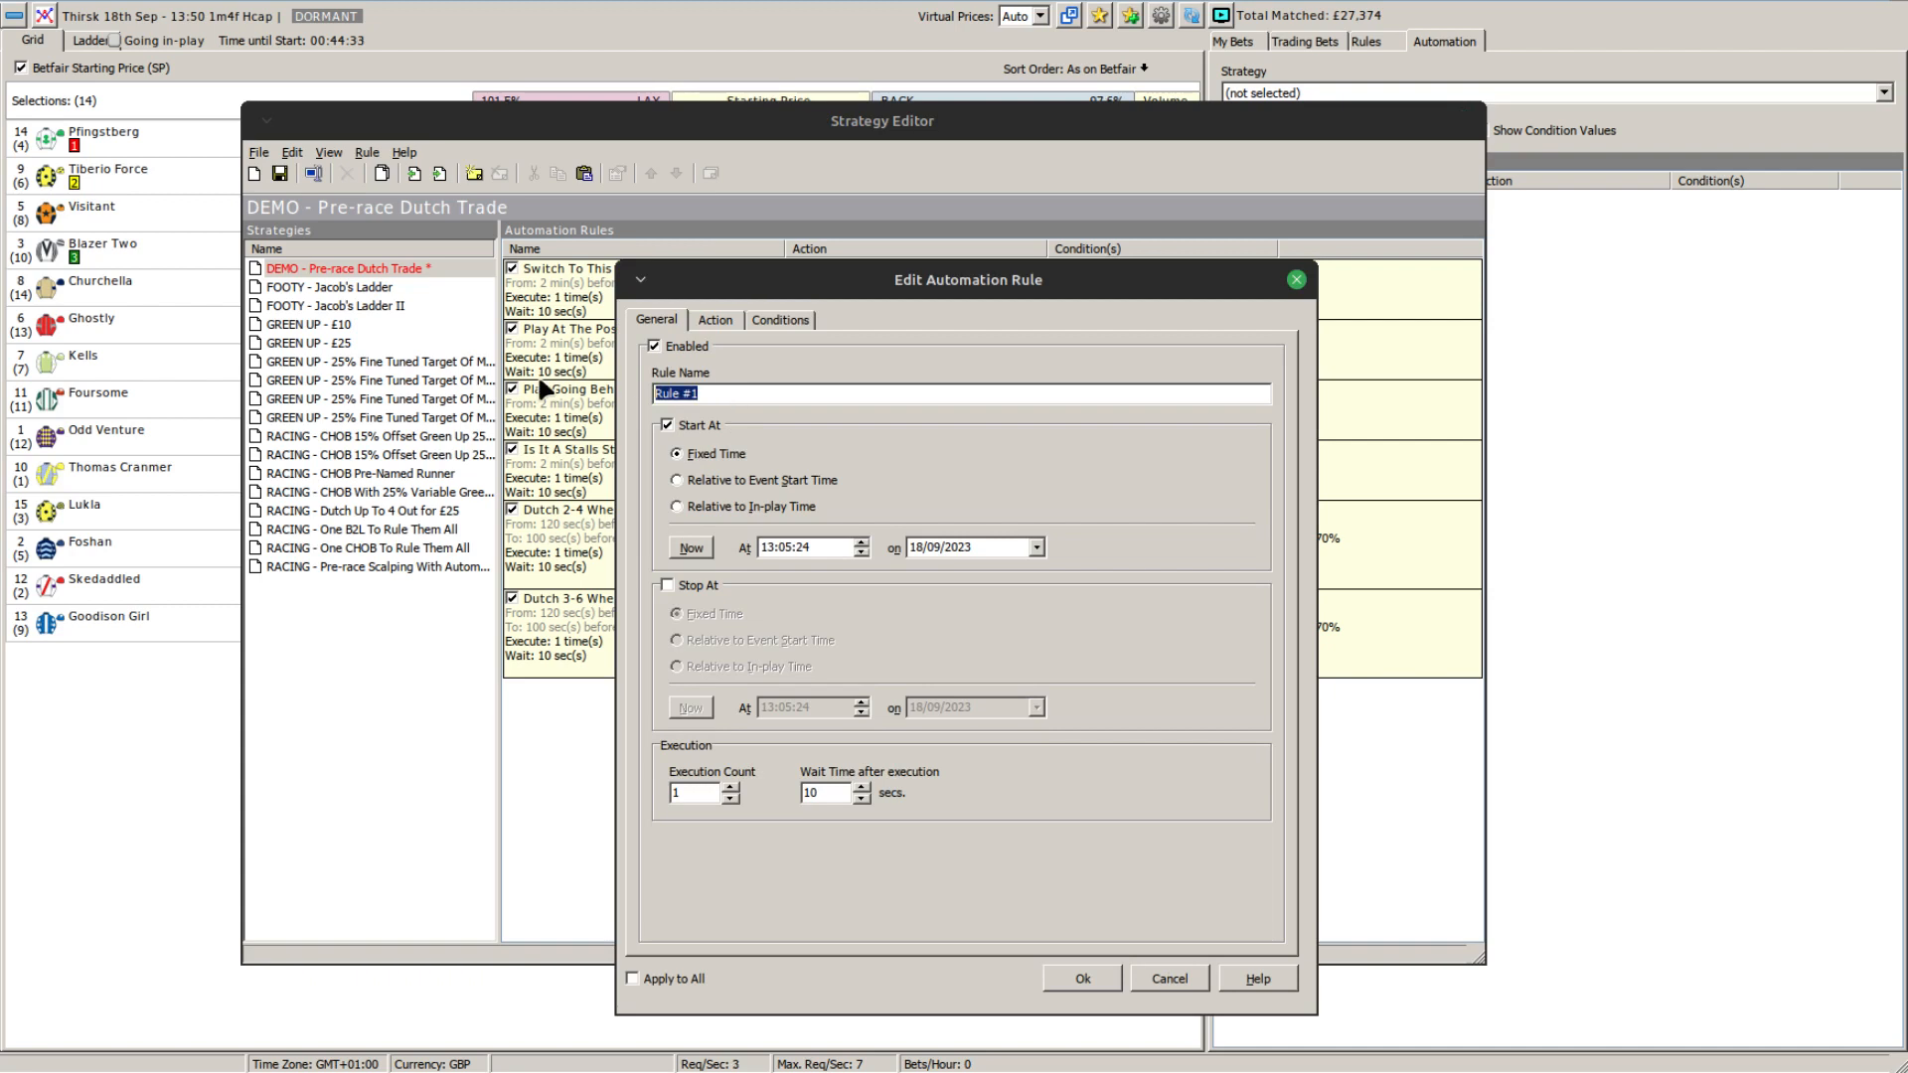
pyautogui.write('Green Up For £5')
pyautogui.click(713, 480)
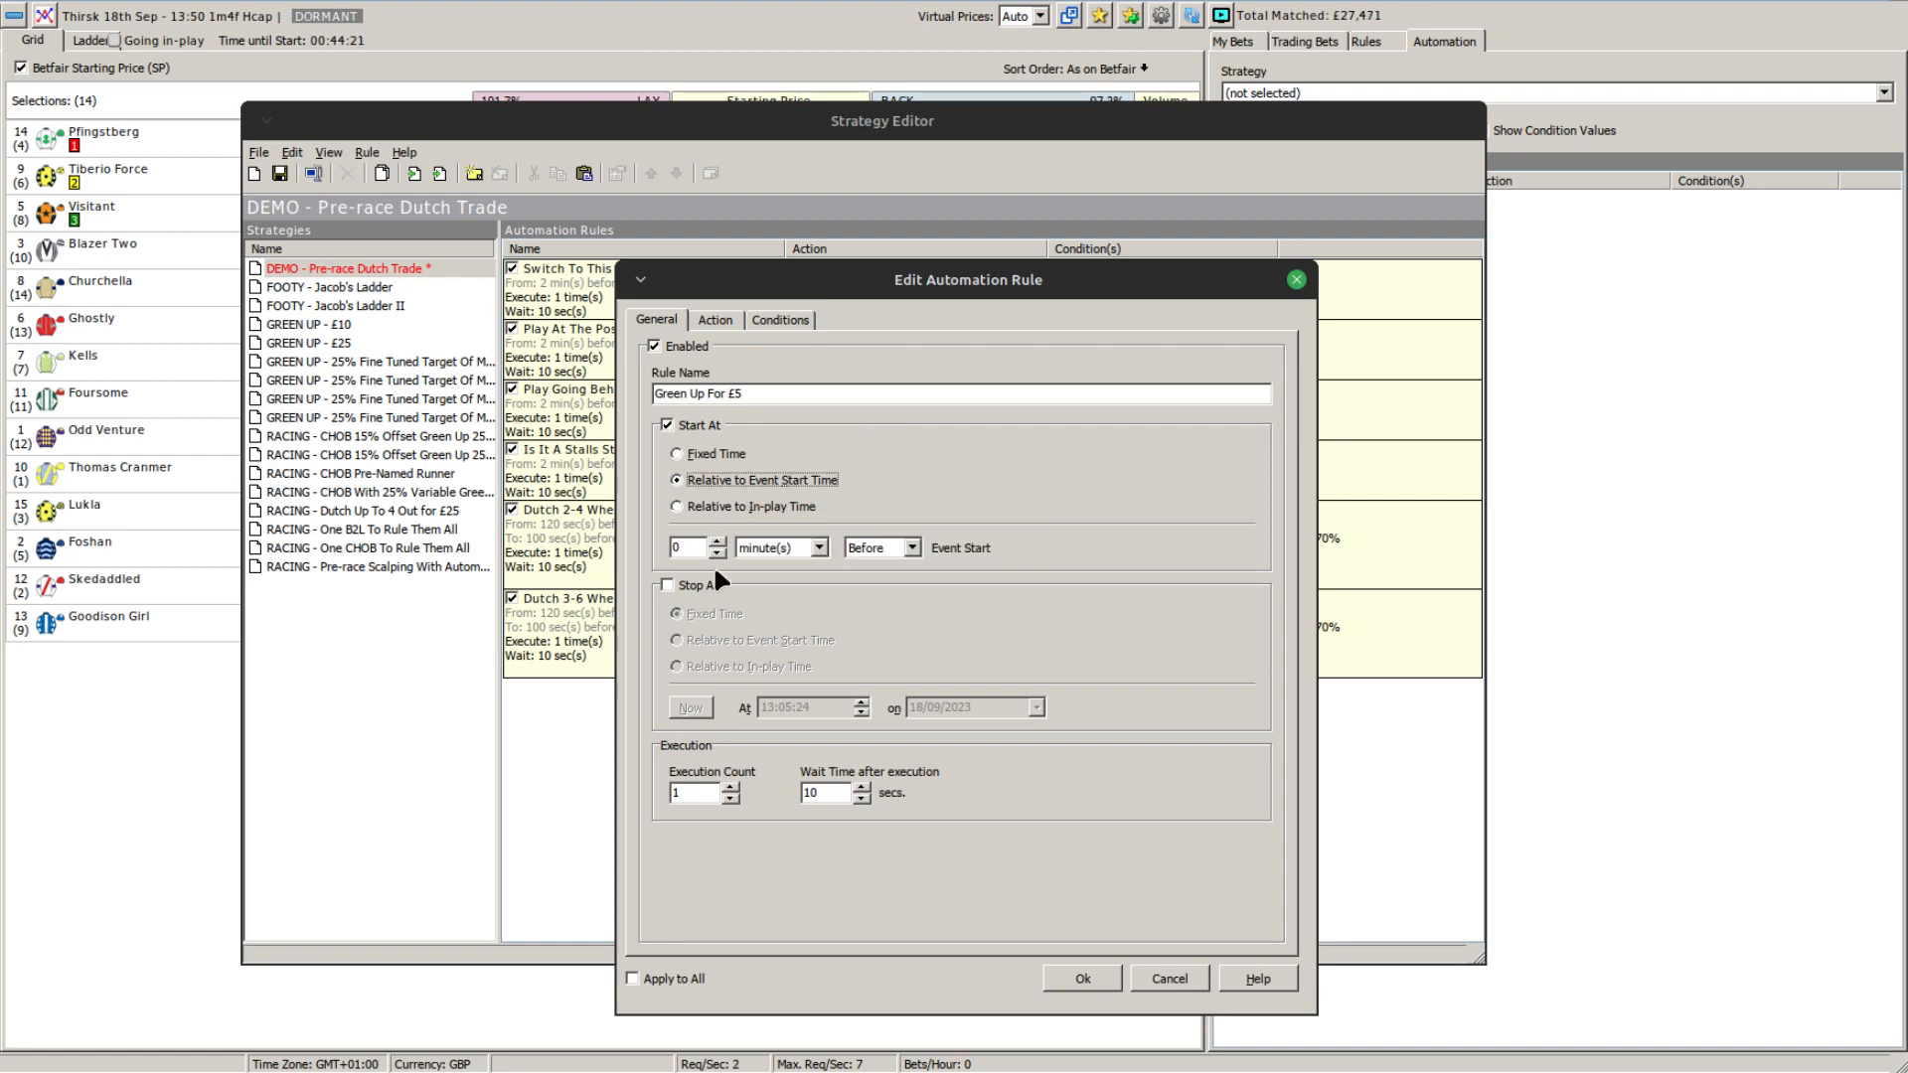
pyautogui.click(715, 542)
# Set the Green Up For £5 rule's action to Green Up All Selections.
pyautogui.click(713, 320)
pyautogui.click(795, 373)
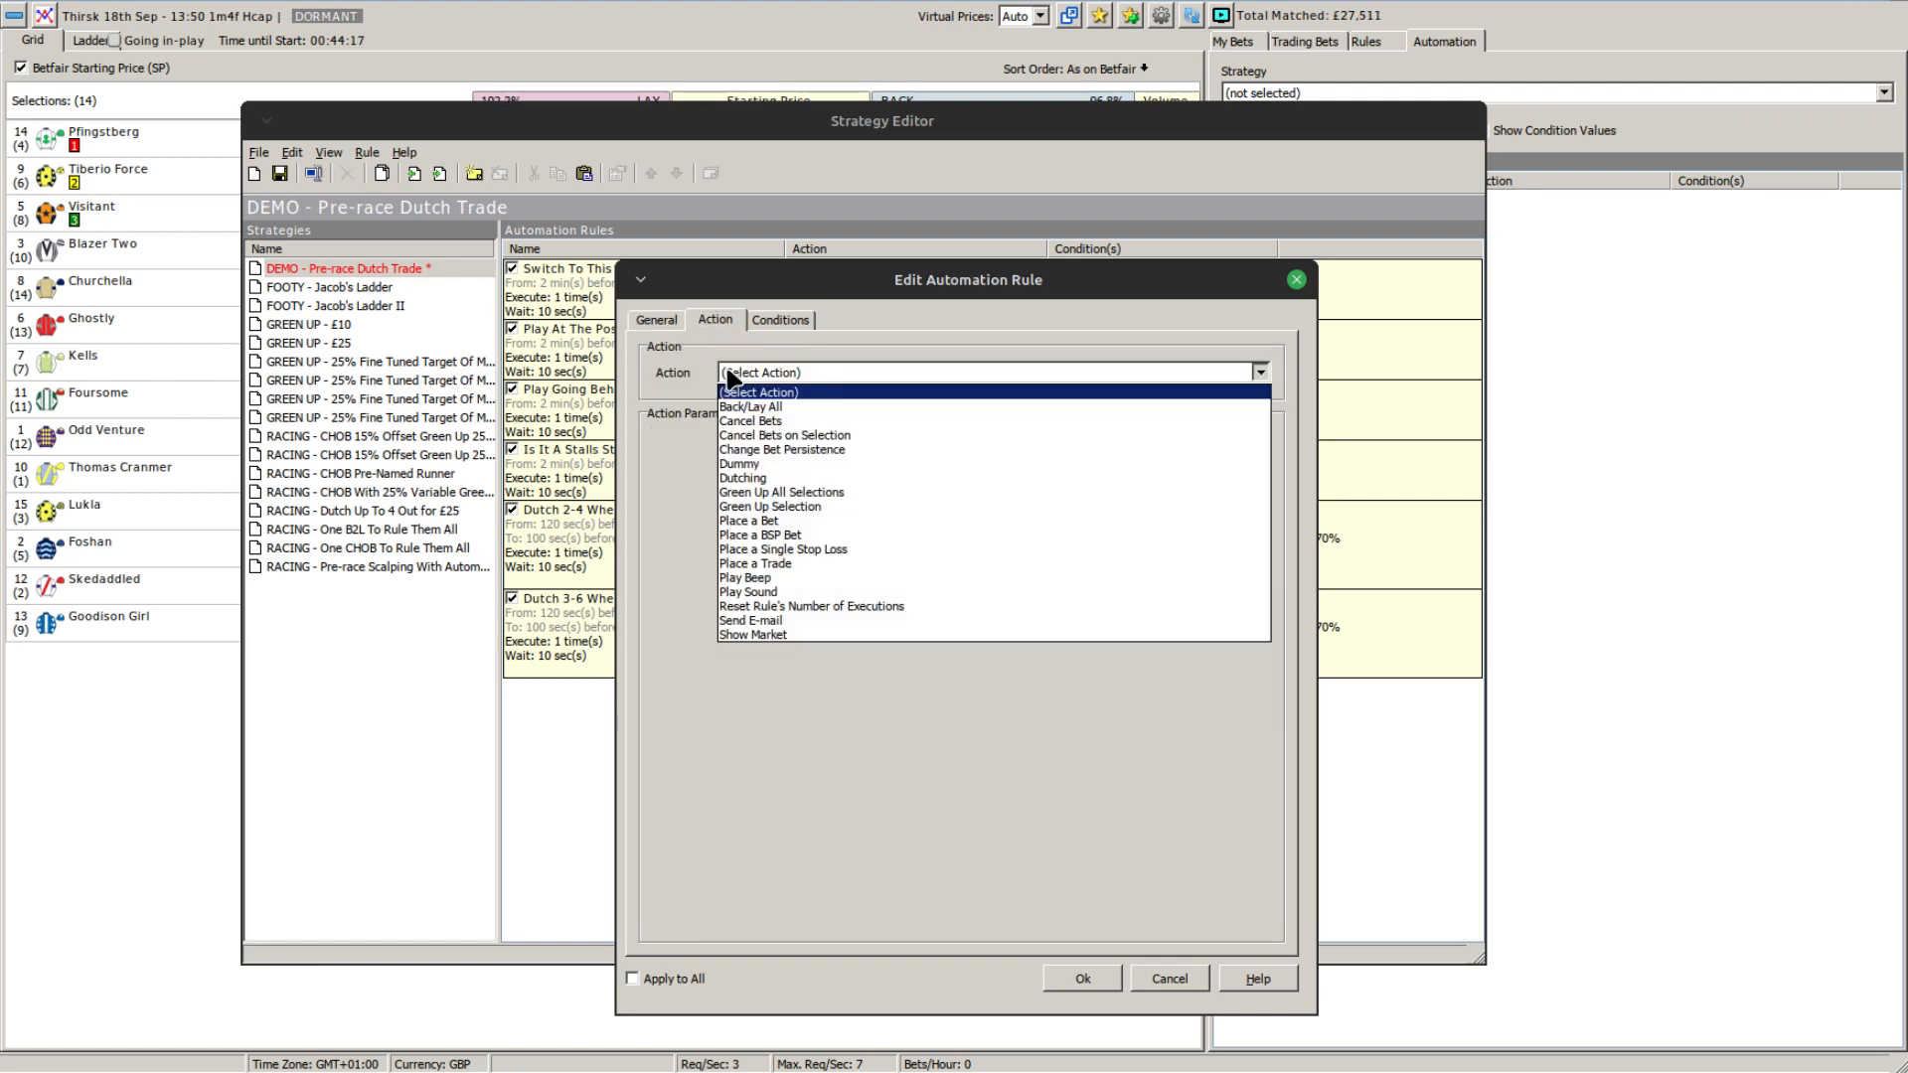
pyautogui.click(786, 492)
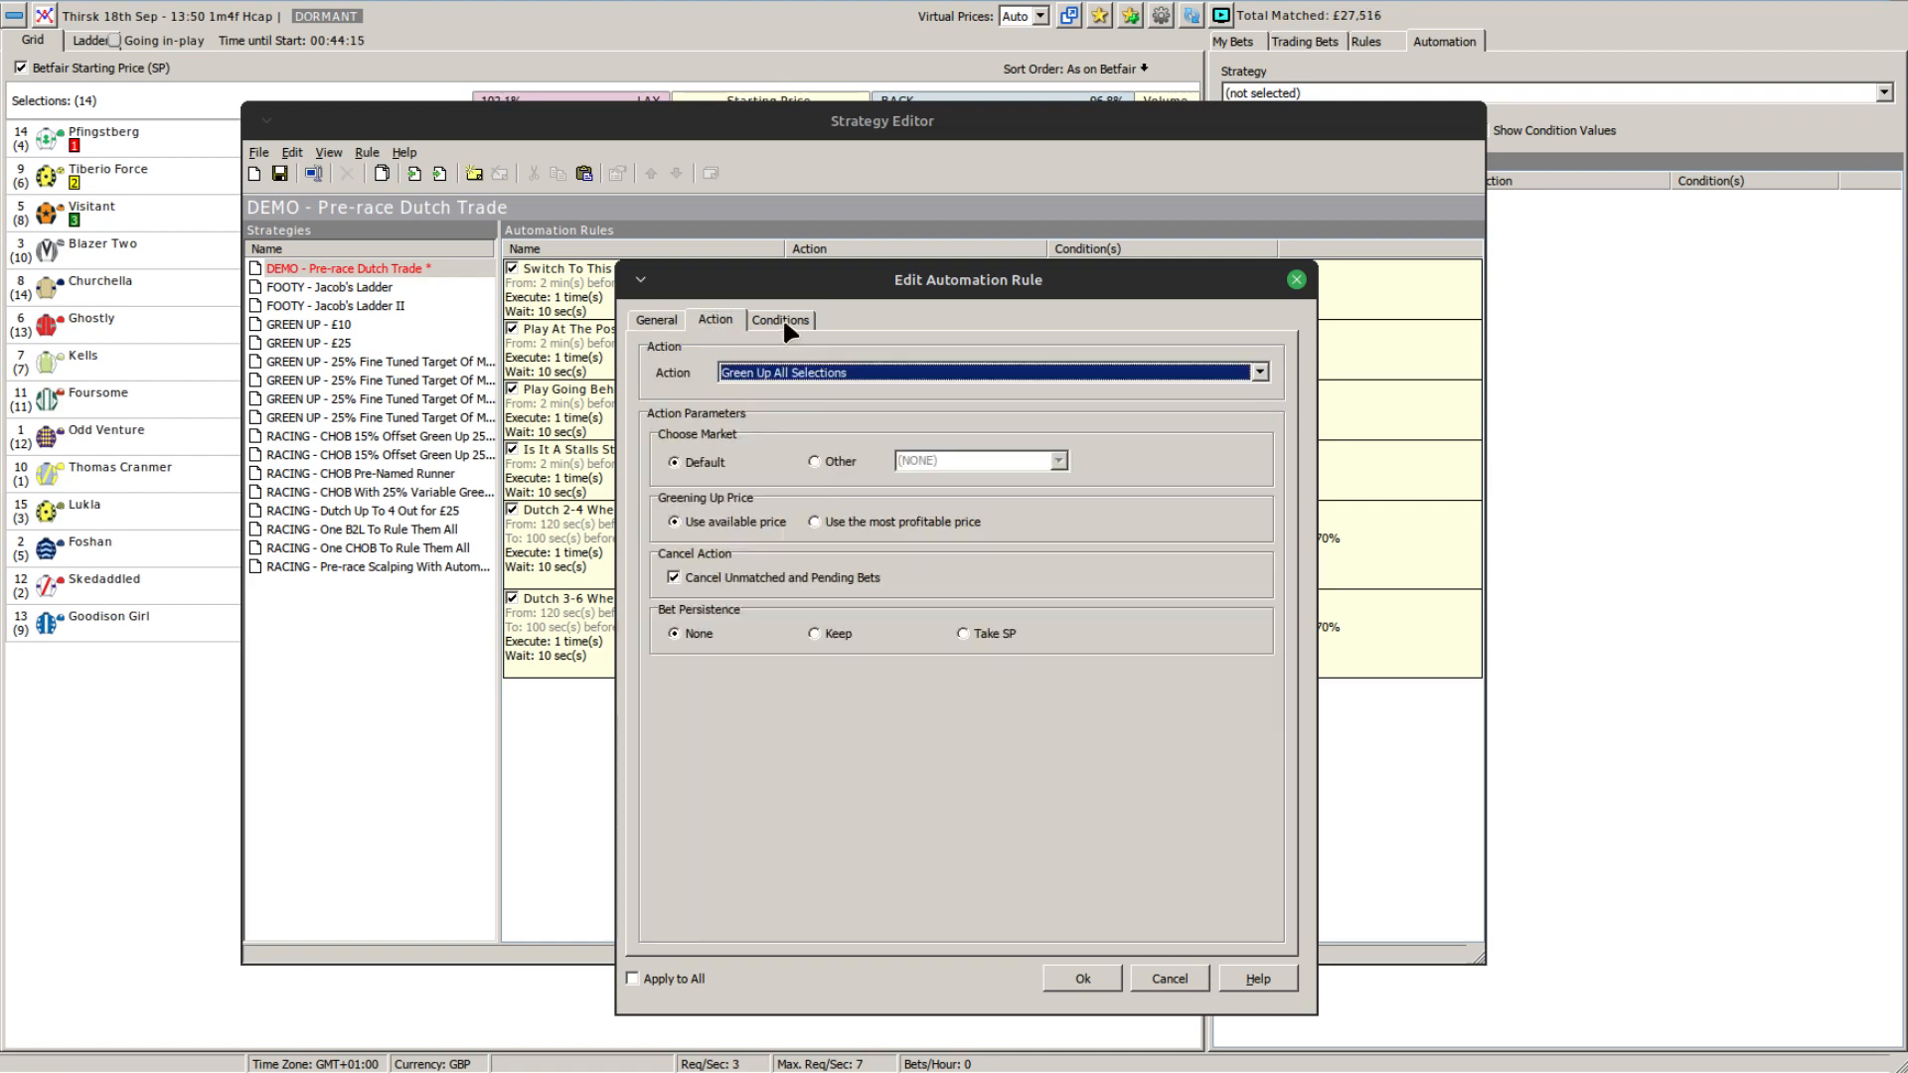
# Add a Market Green Up All P/L condition requiring a hedged profit greater than 5, and save the rule.
pyautogui.click(784, 317)
pyautogui.click(758, 504)
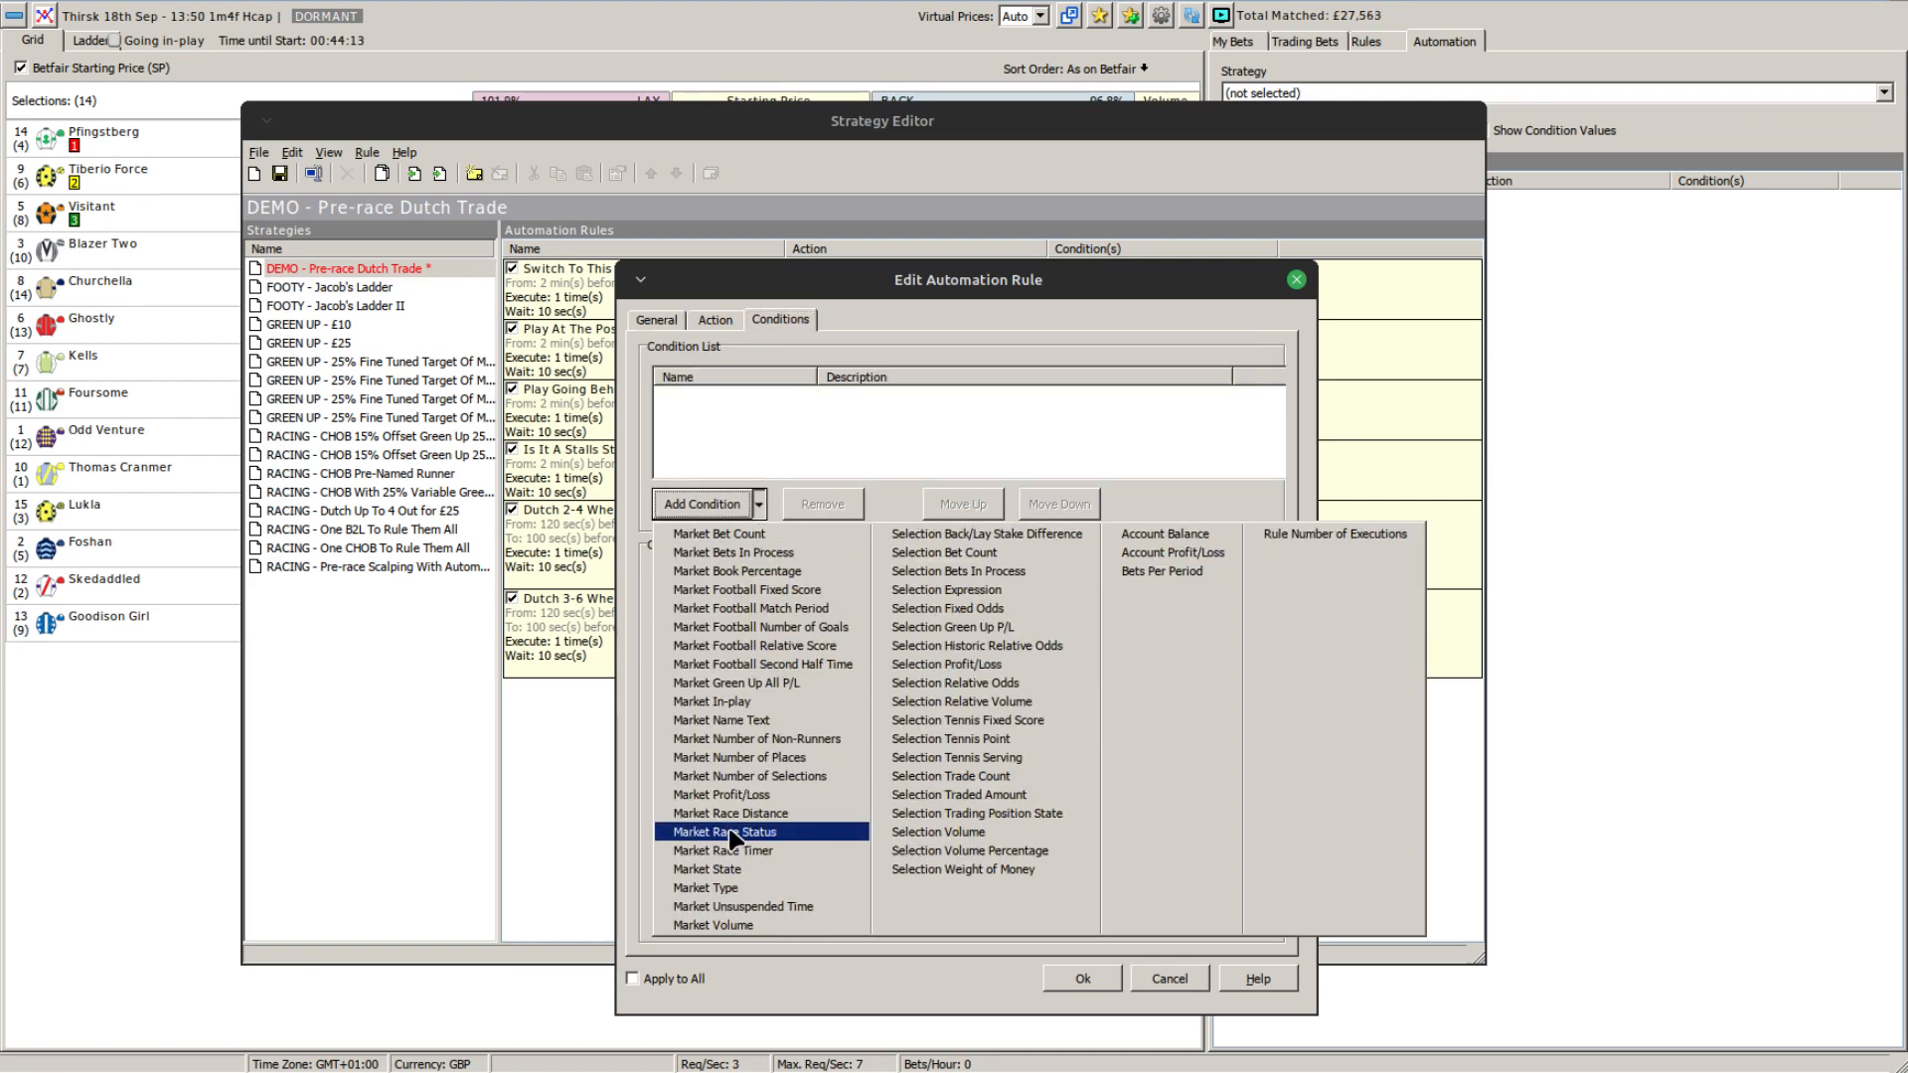
pyautogui.click(737, 683)
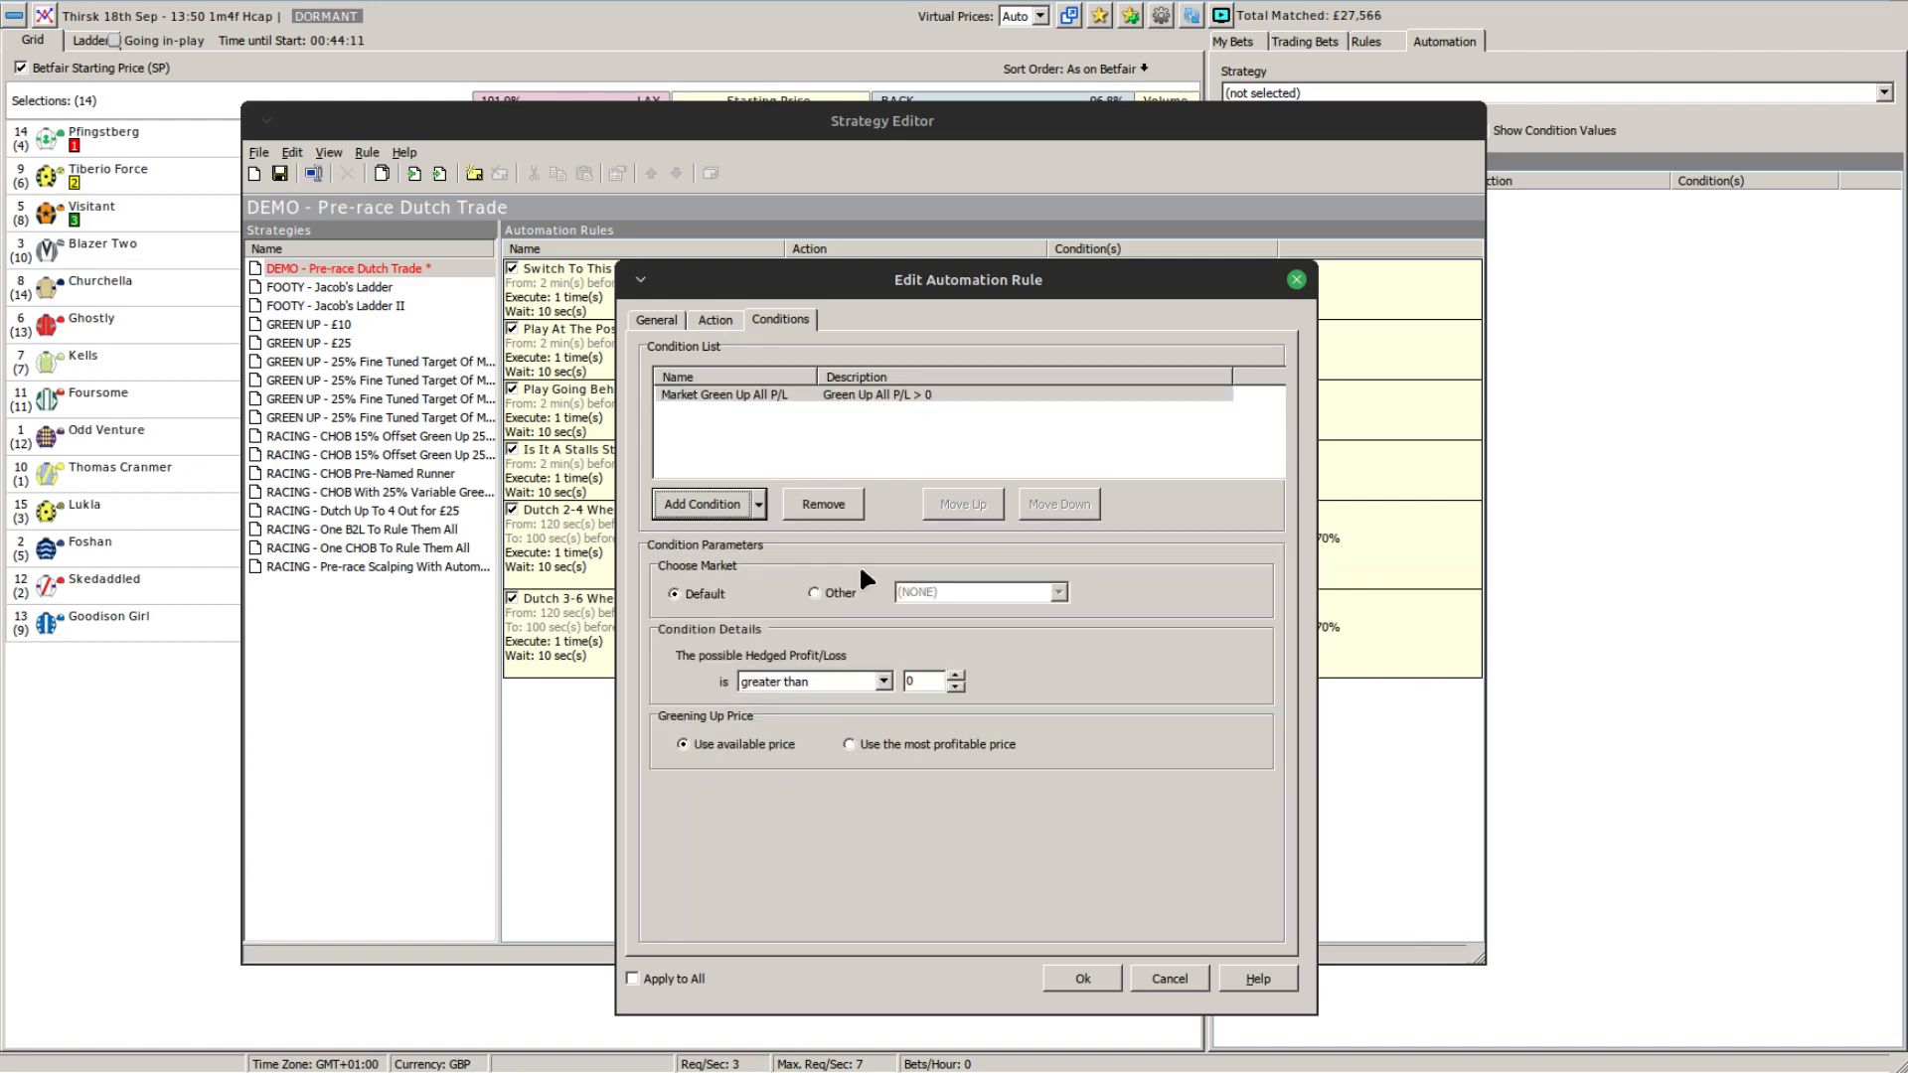
pyautogui.click(917, 686)
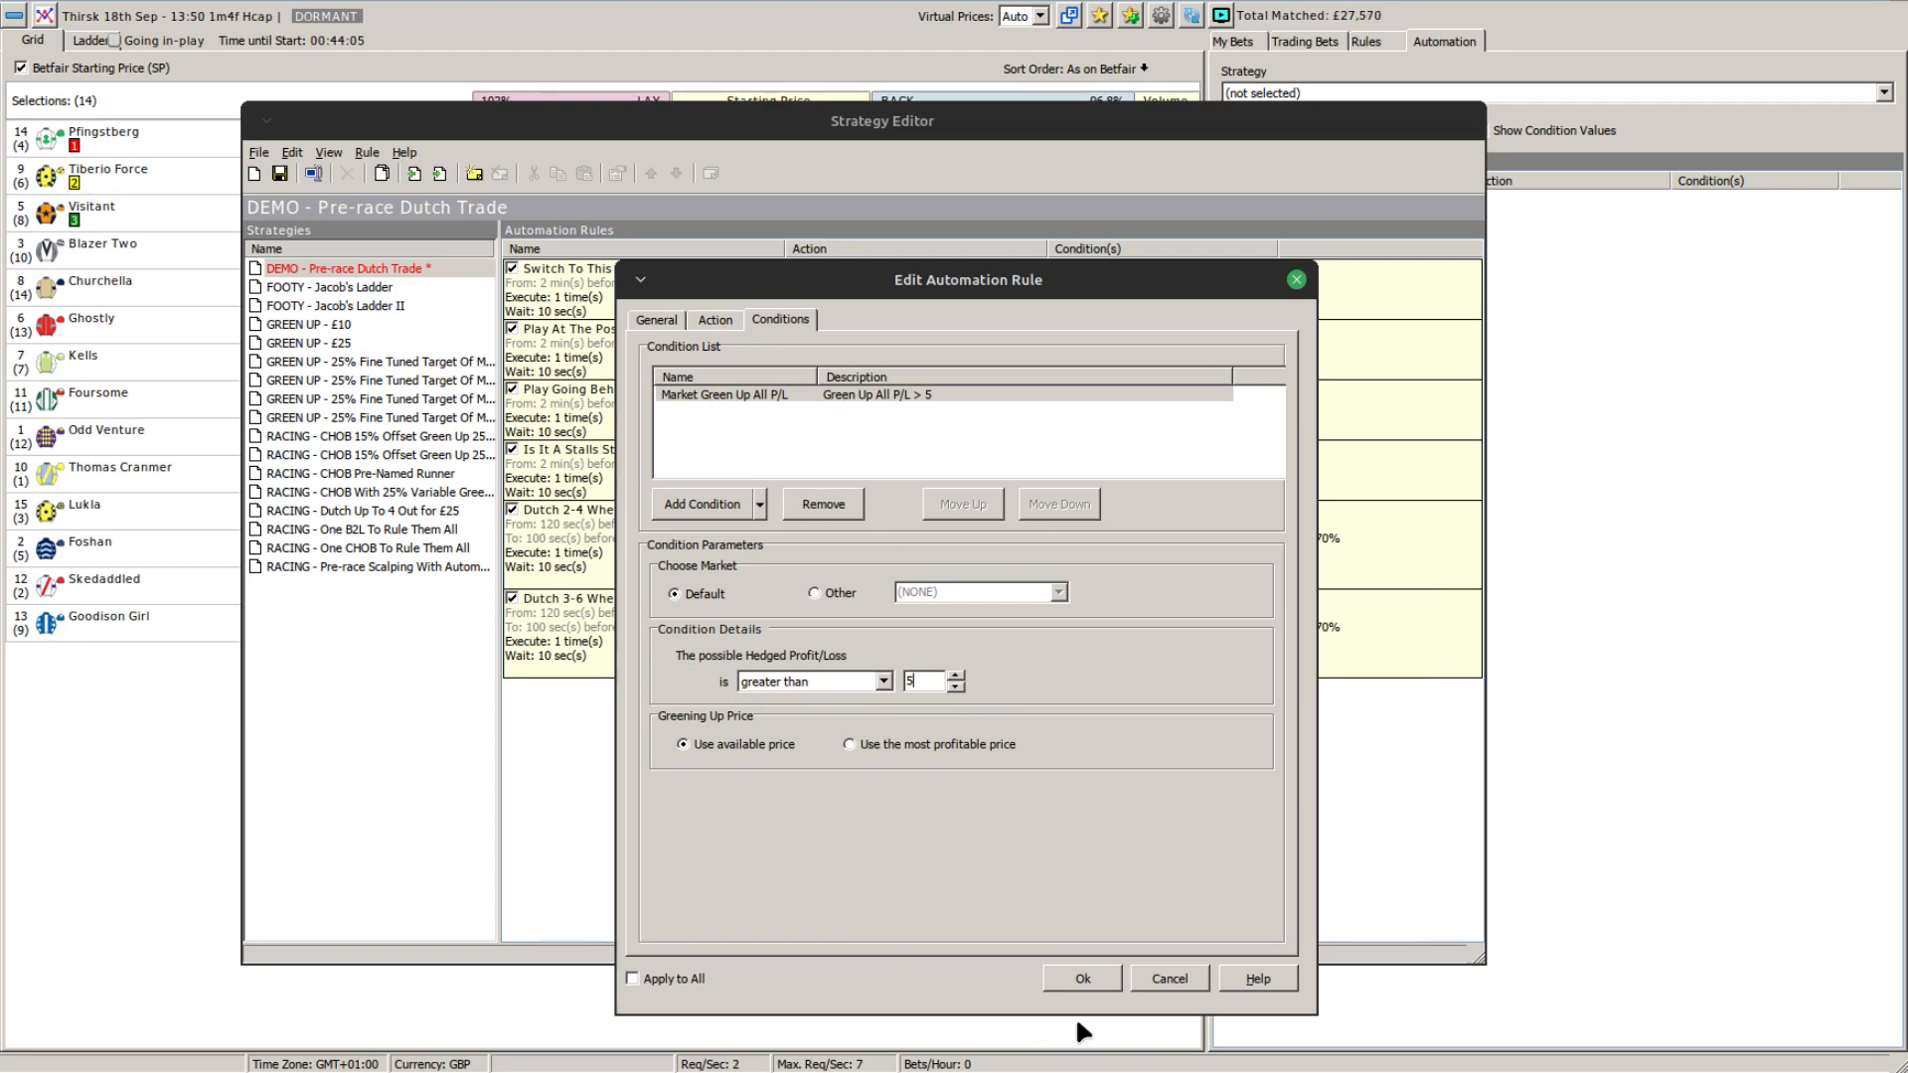
pyautogui.click(1077, 979)
pyautogui.click(732, 819)
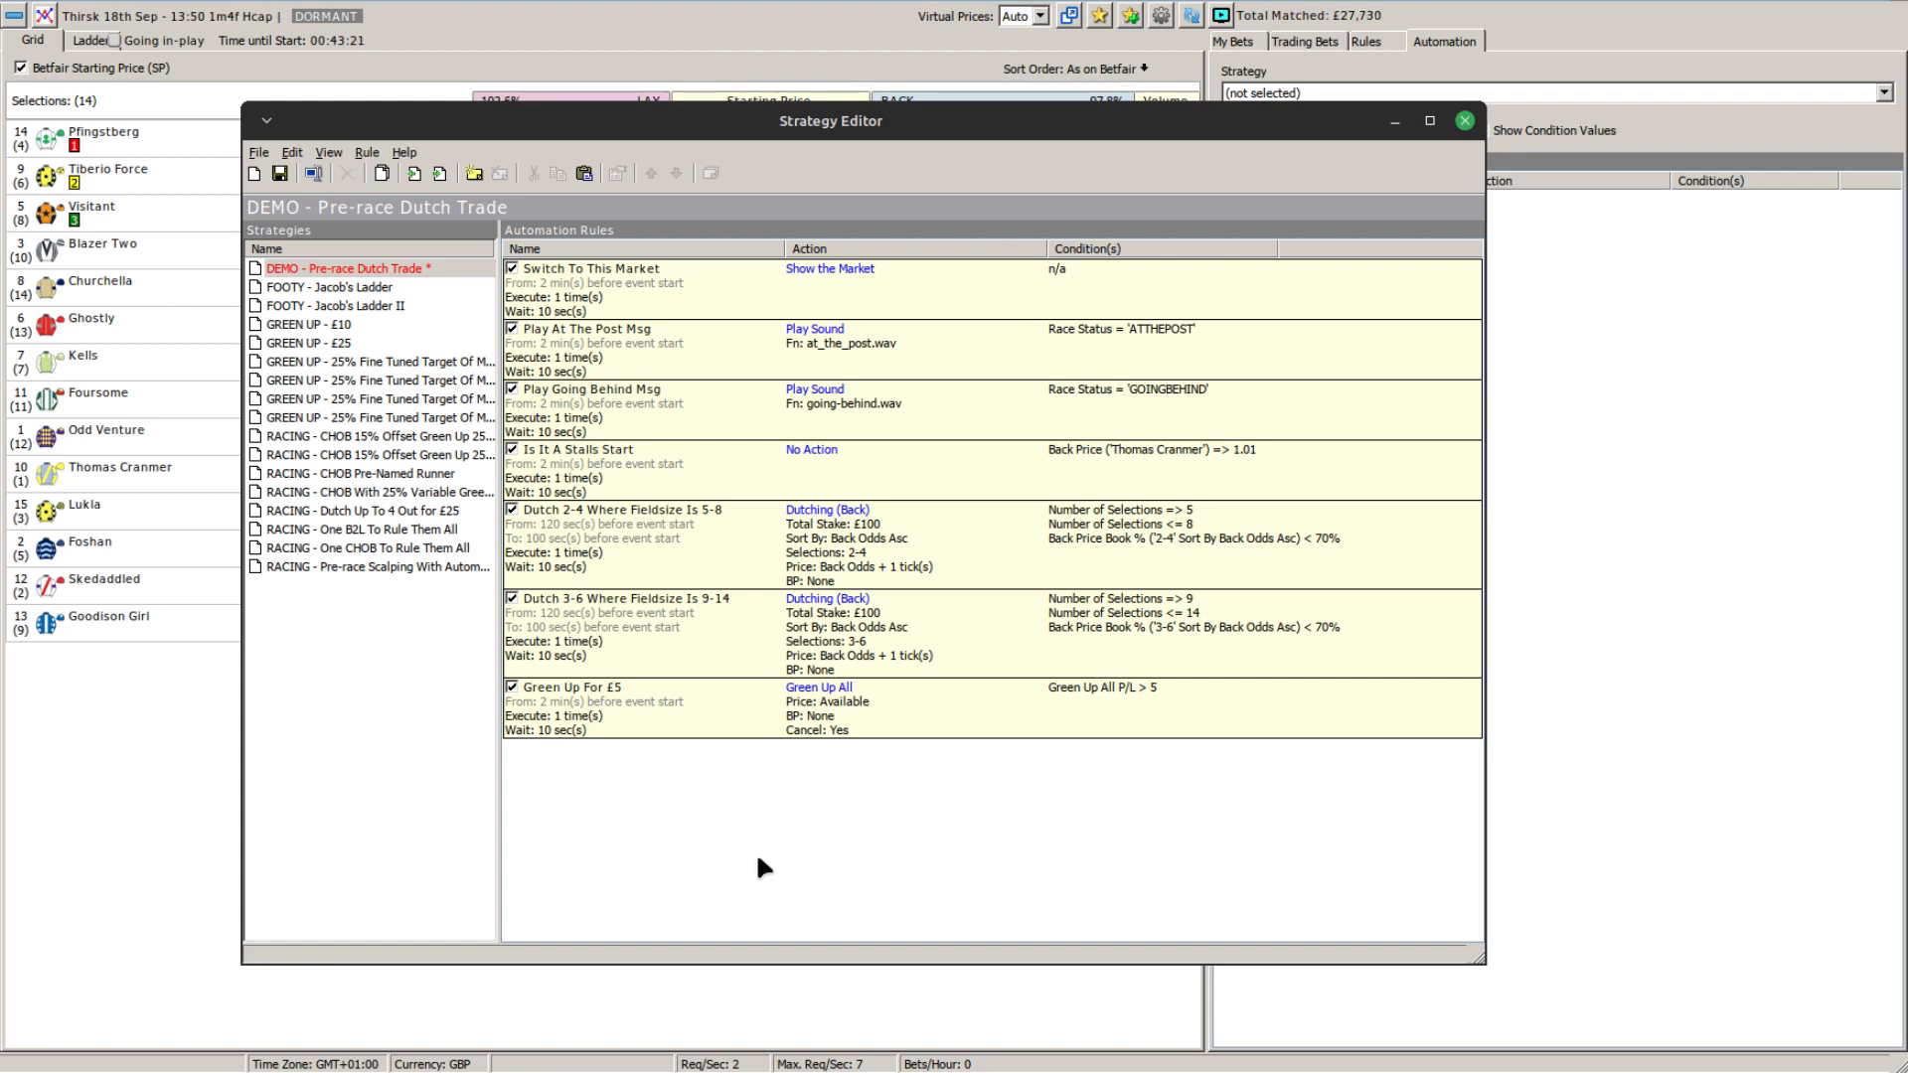
# Create a rule named Trade Out When Behind The Stalls with its start relative to event start time.
pyautogui.rightClick(869, 795)
pyautogui.click(899, 814)
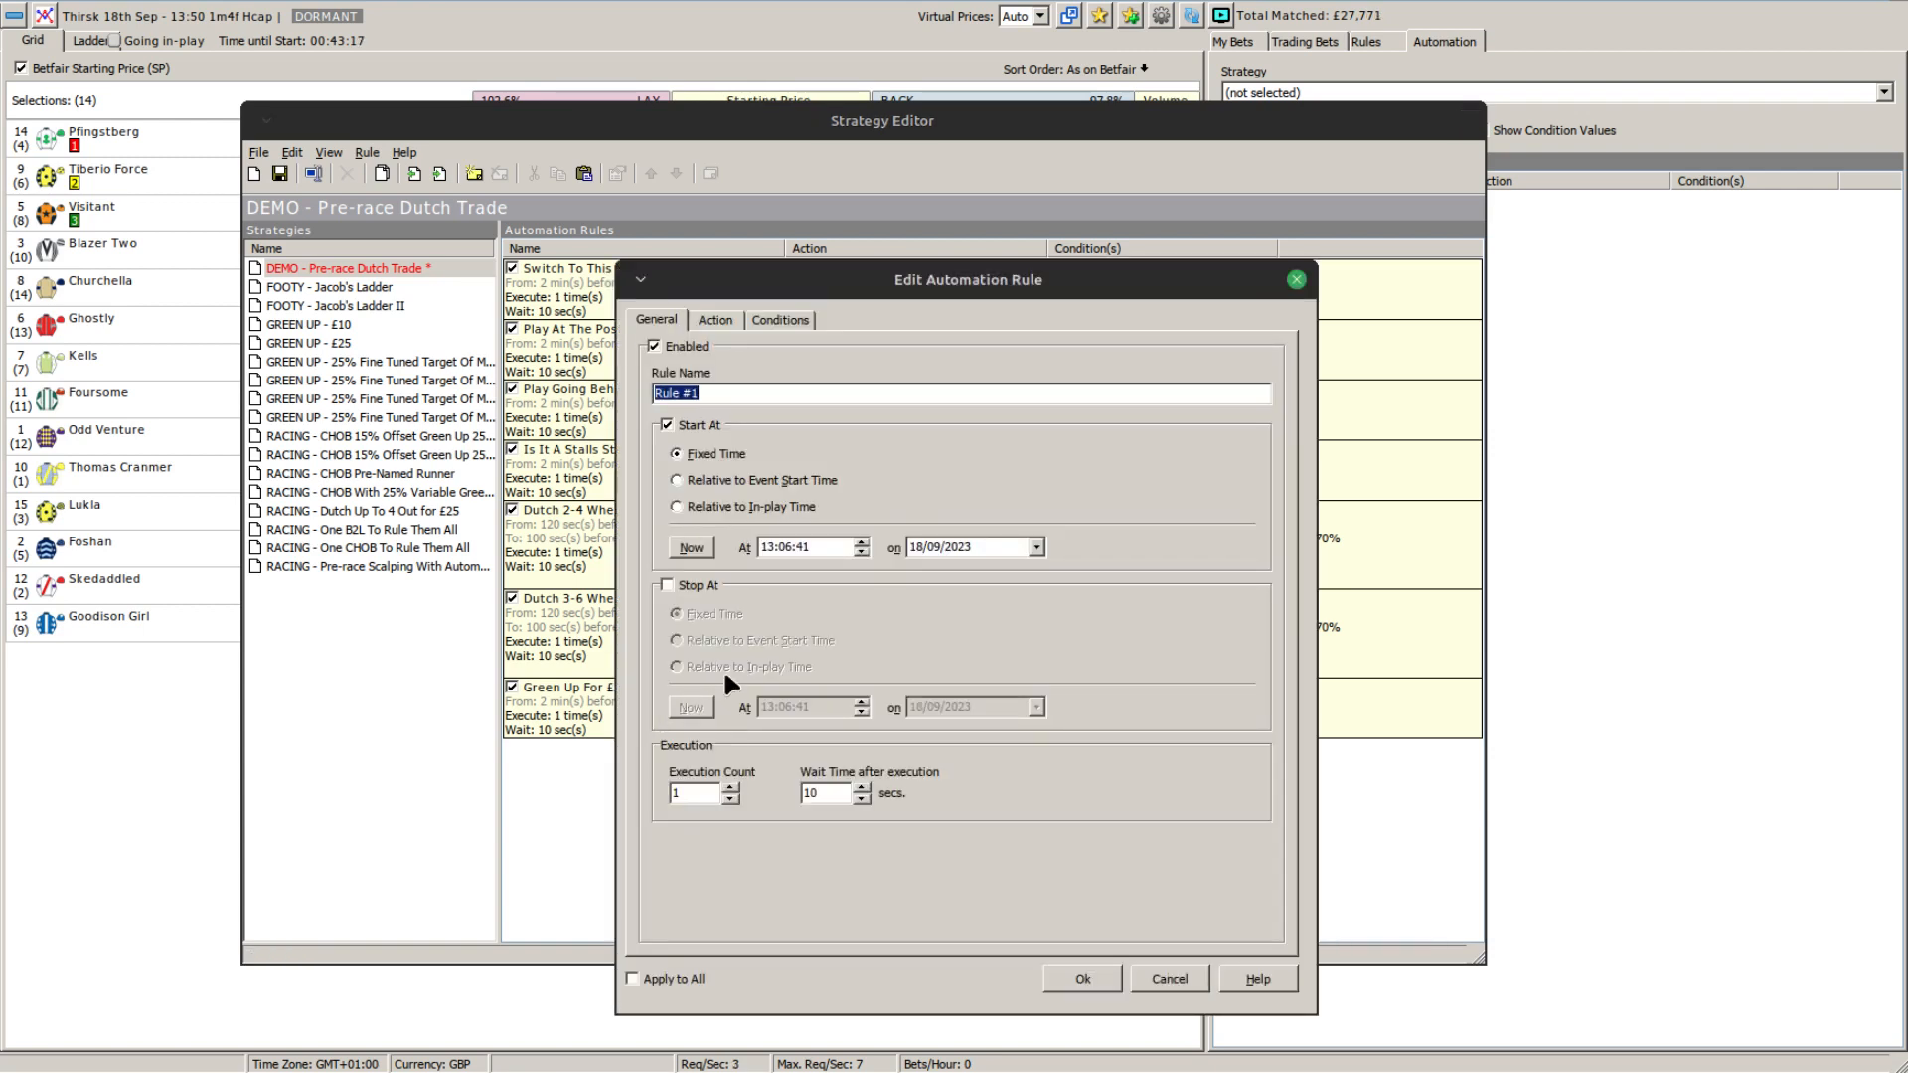
pyautogui.write('Trade Out When Behind')
pyautogui.write('The Stalls')
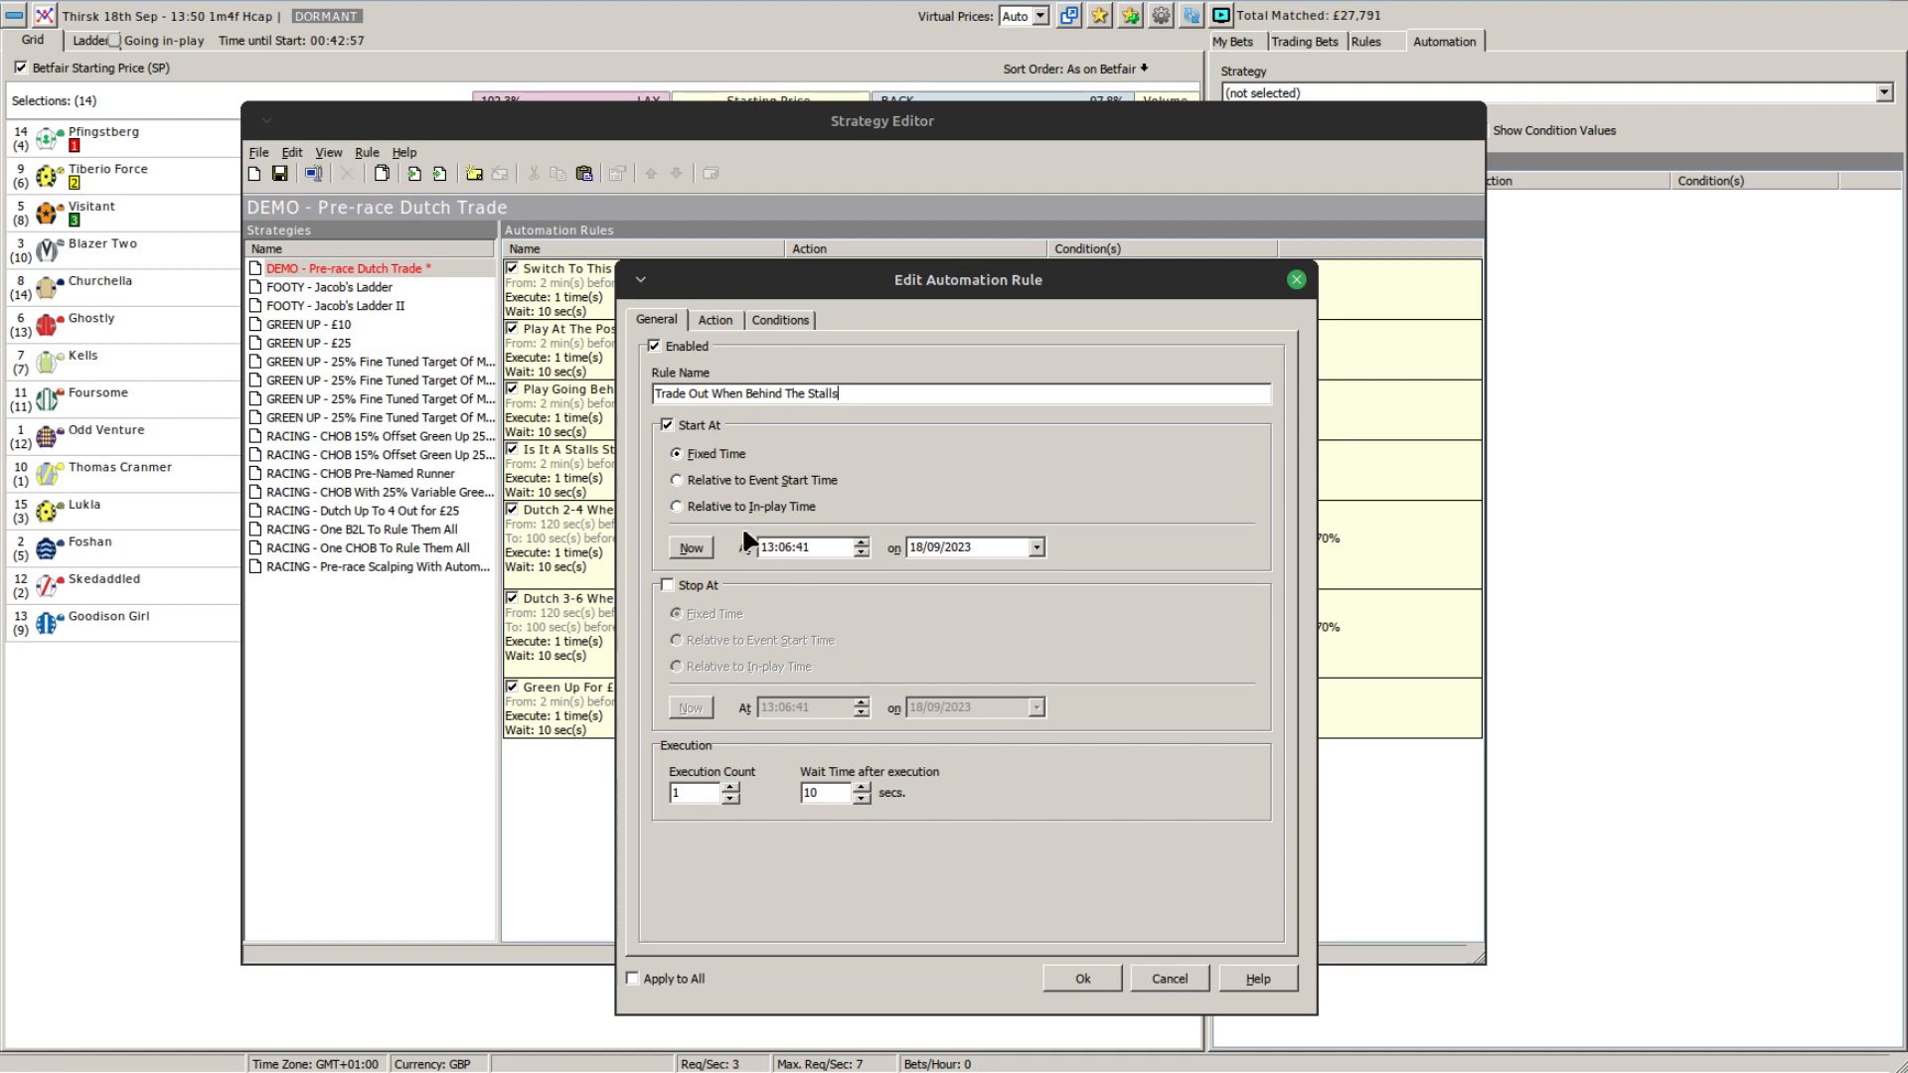
pyautogui.click(695, 477)
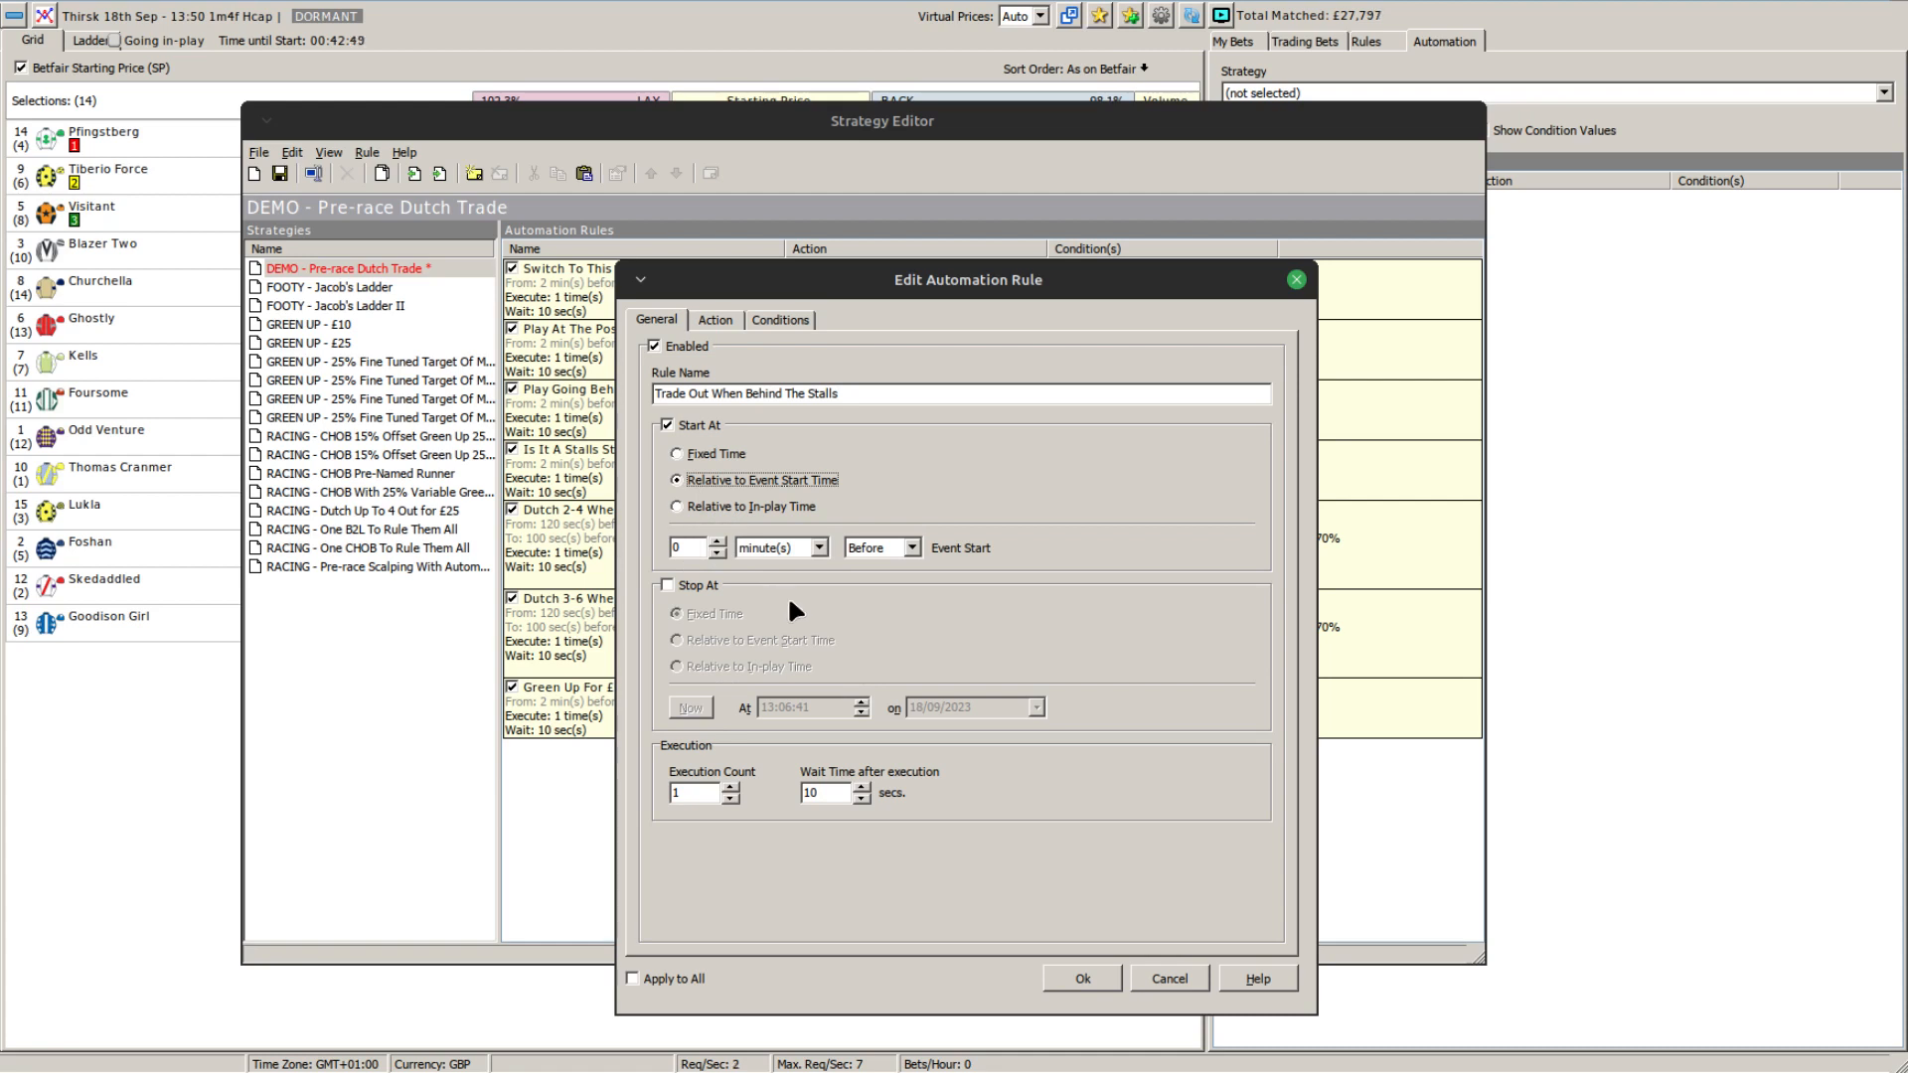
# Set the Trade Out When Behind The Stalls rule's action to Green Up All Selections.
pyautogui.click(715, 320)
pyautogui.click(770, 376)
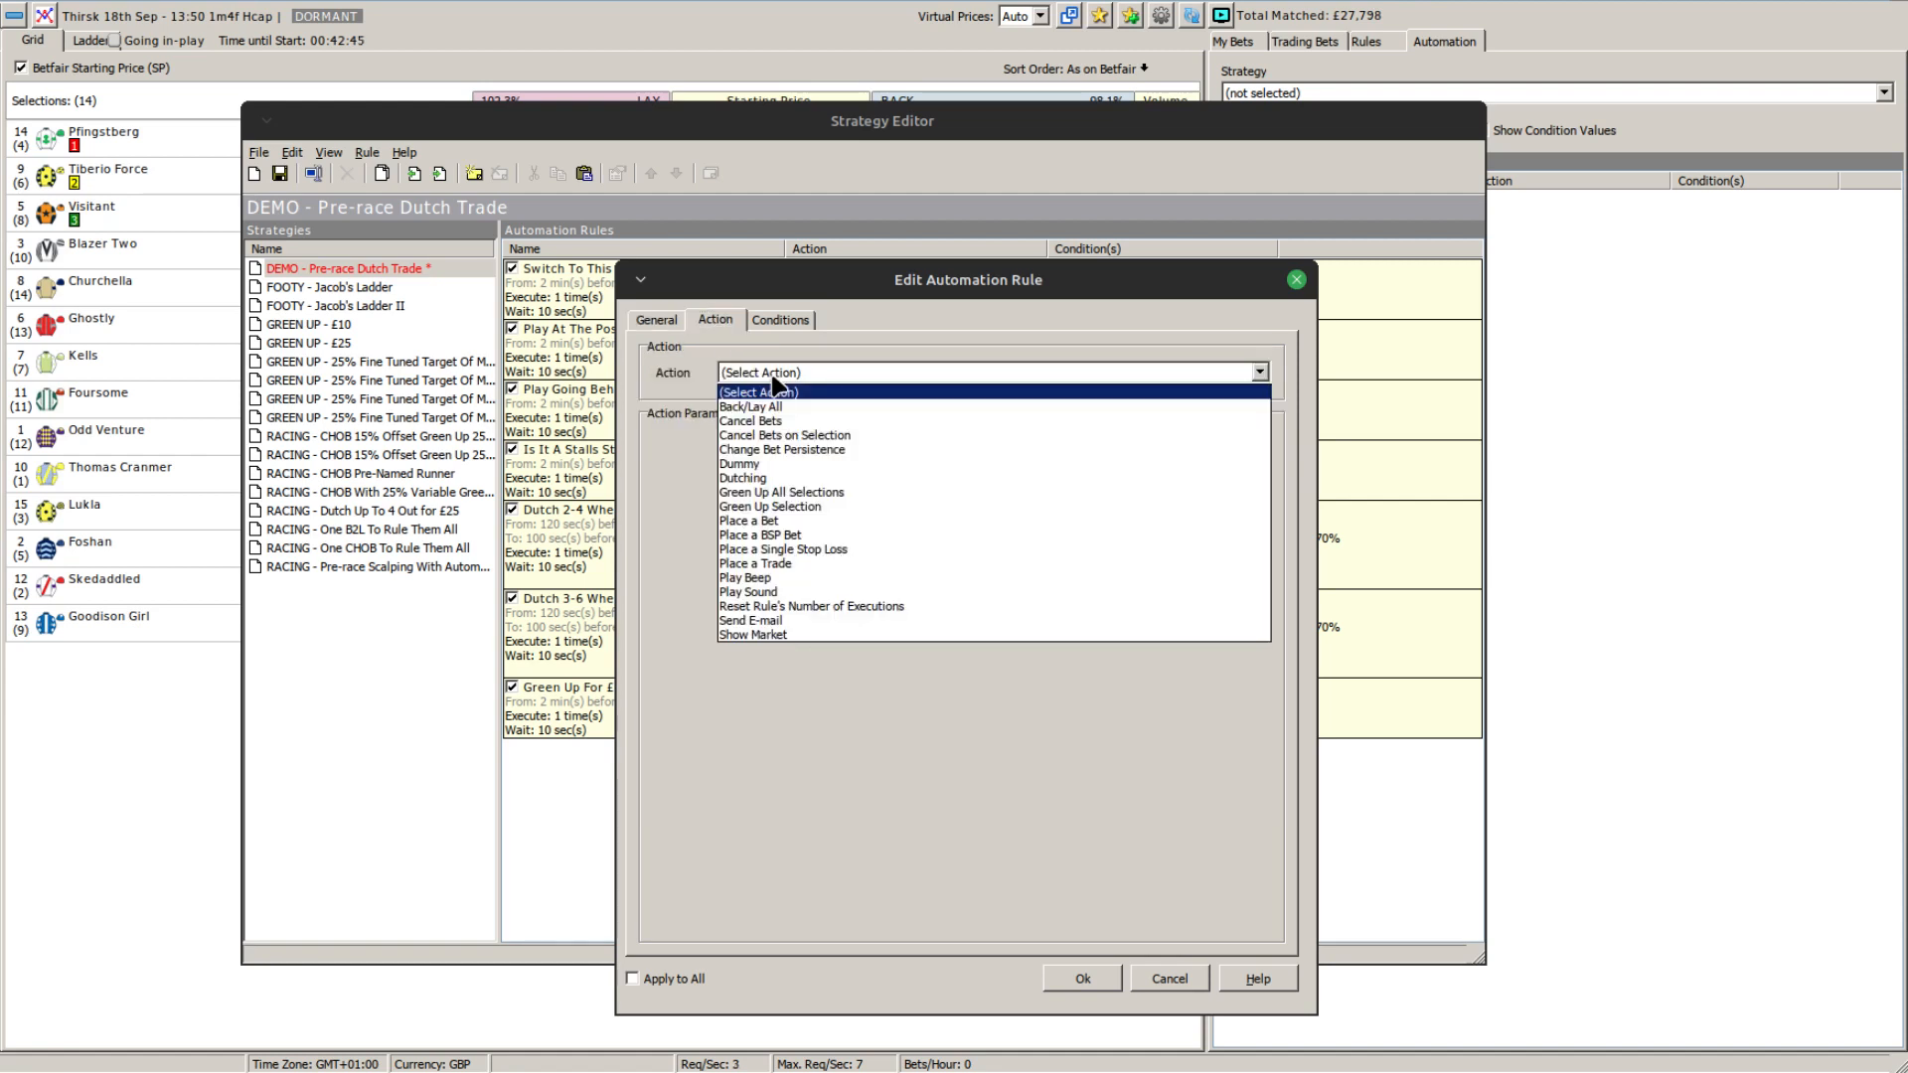
pyautogui.click(775, 519)
# Add a Rule Number of Executions condition requiring Play Going Behind Msg executions to be equal to 1.
pyautogui.click(777, 323)
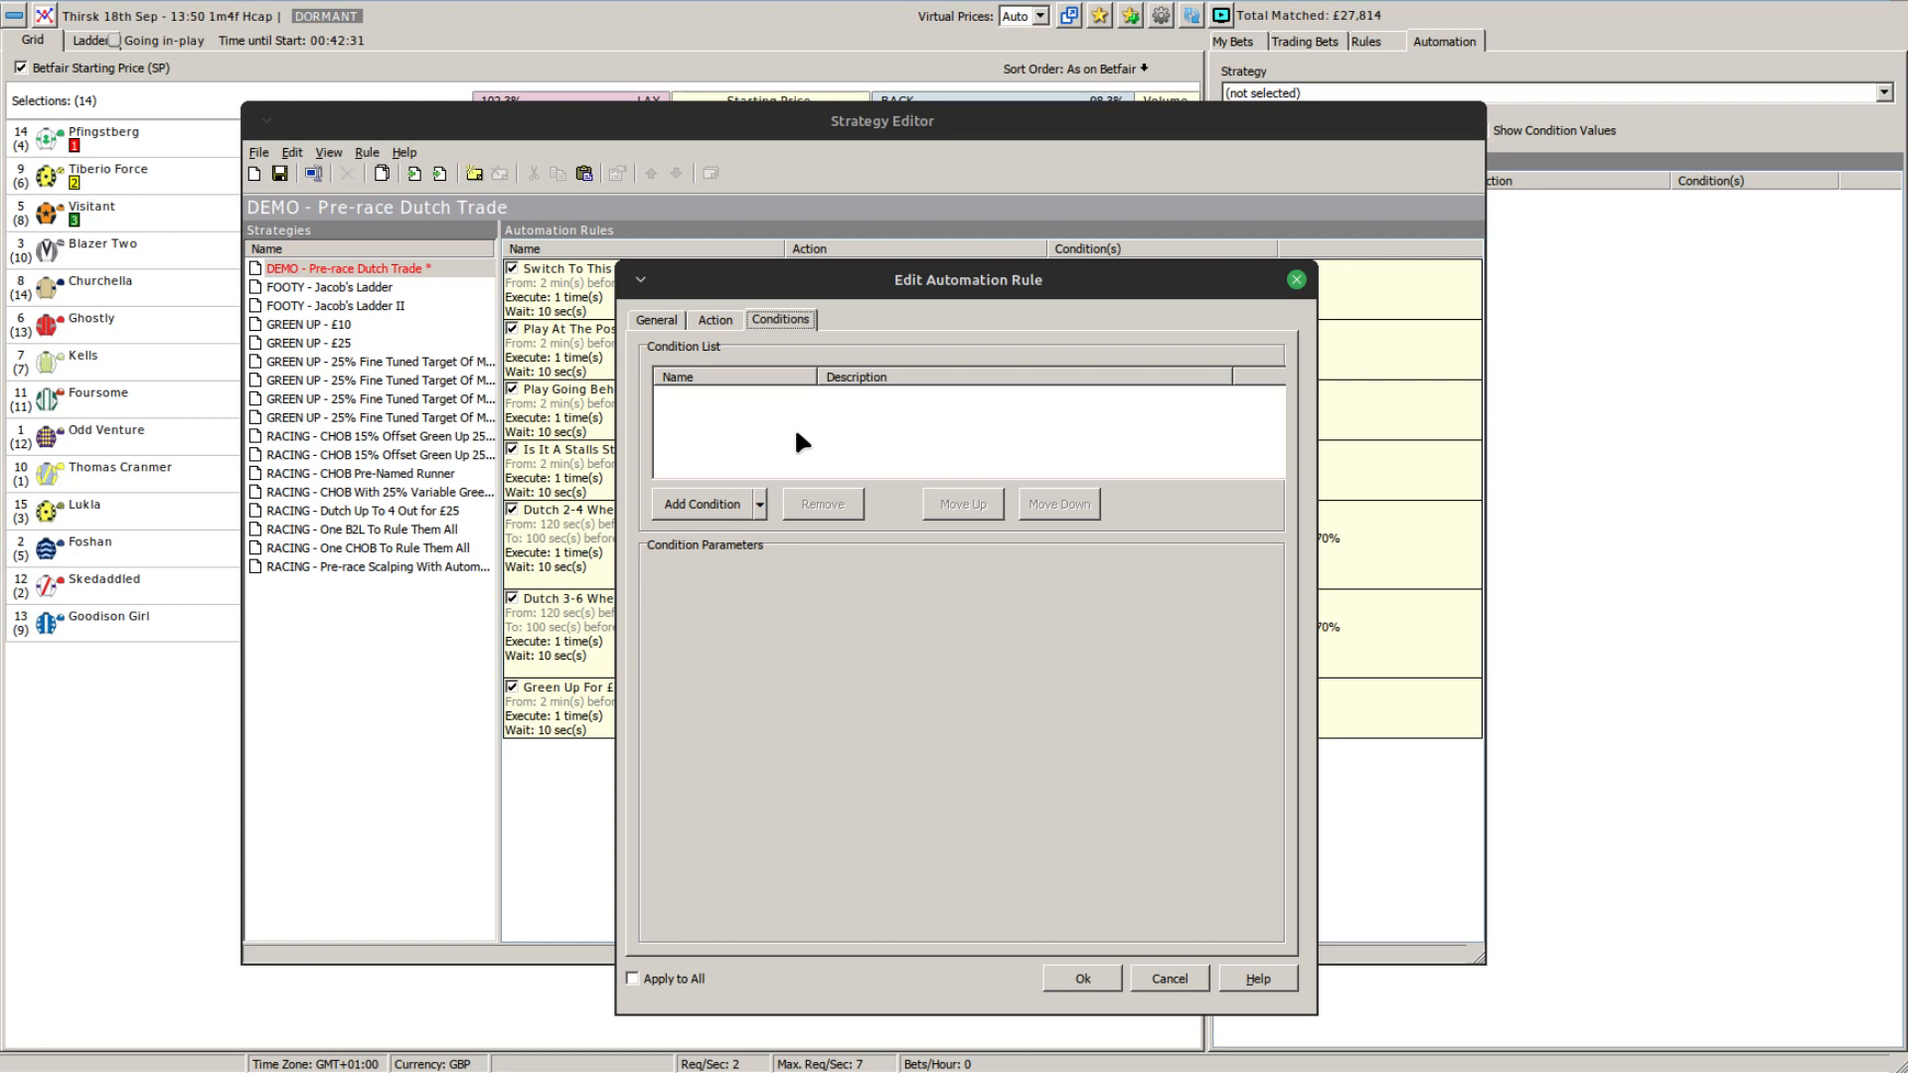
pyautogui.click(758, 502)
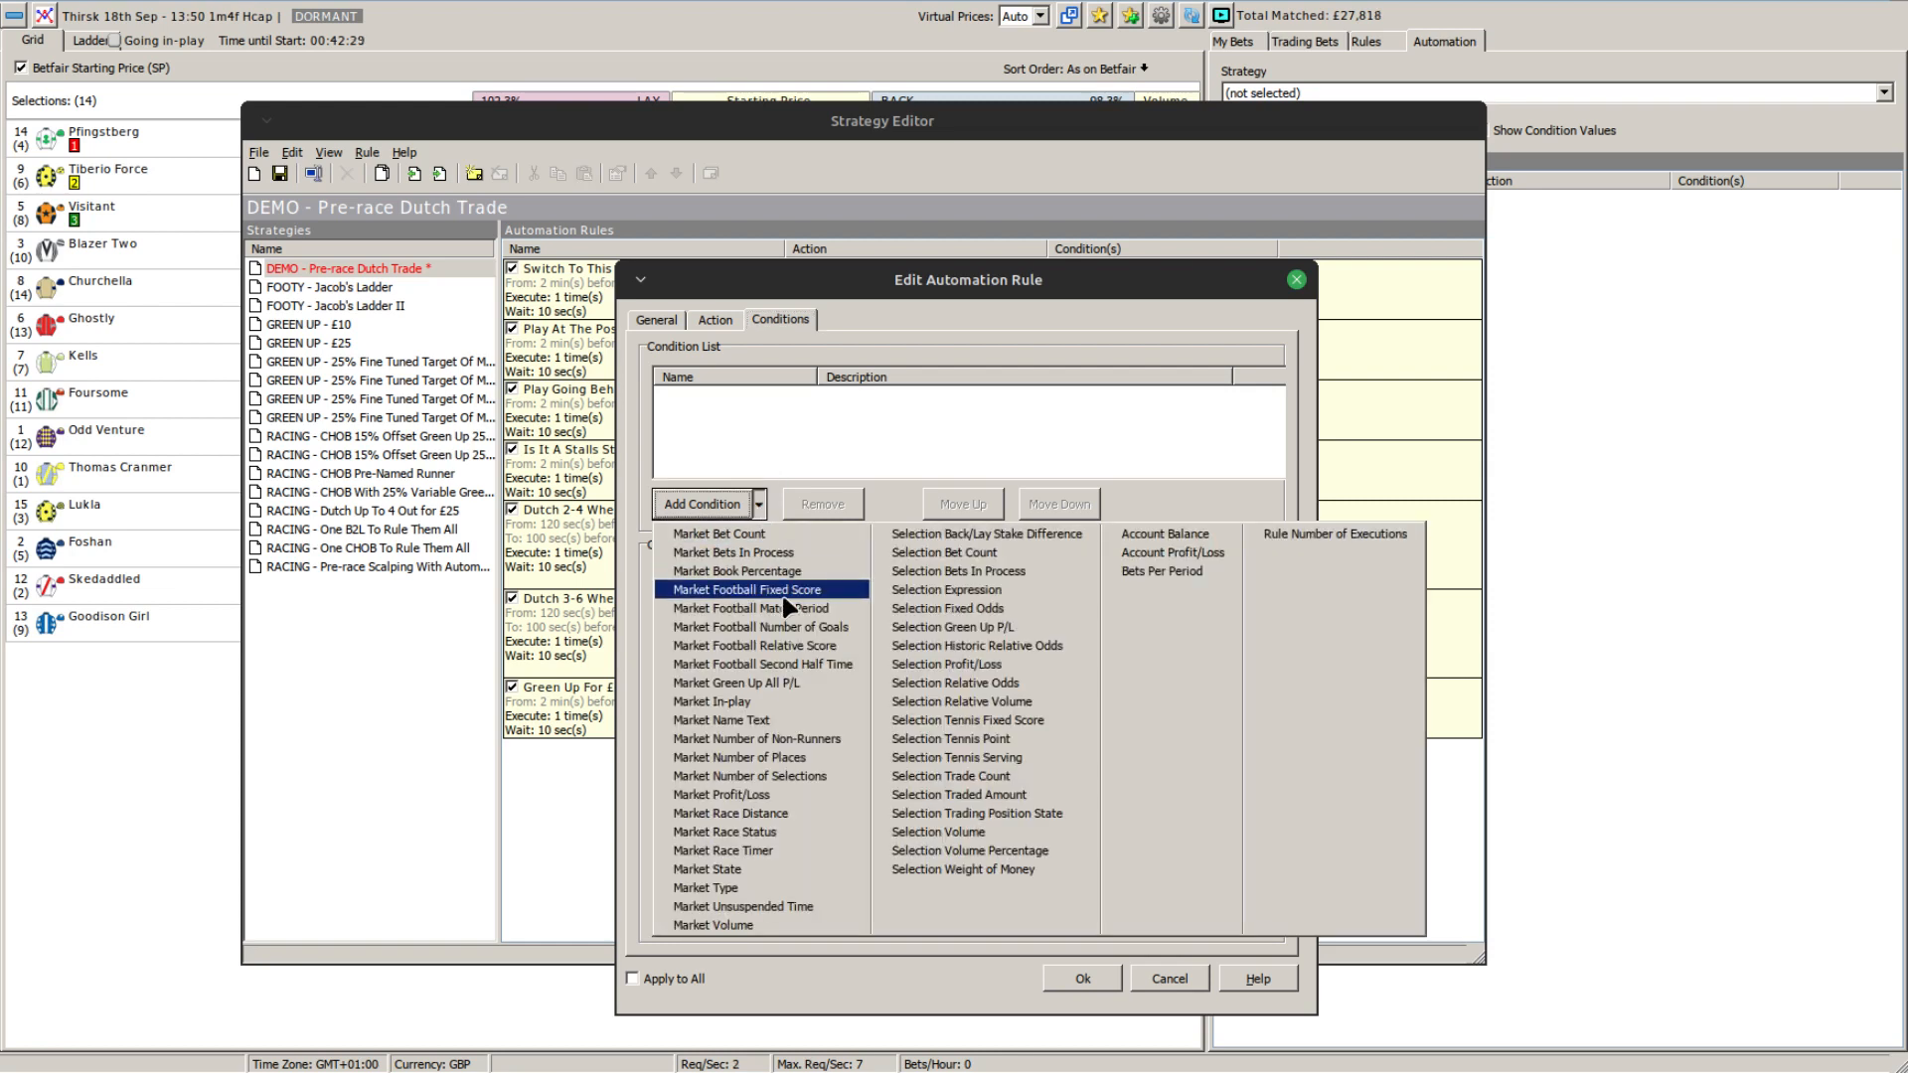
pyautogui.click(1335, 534)
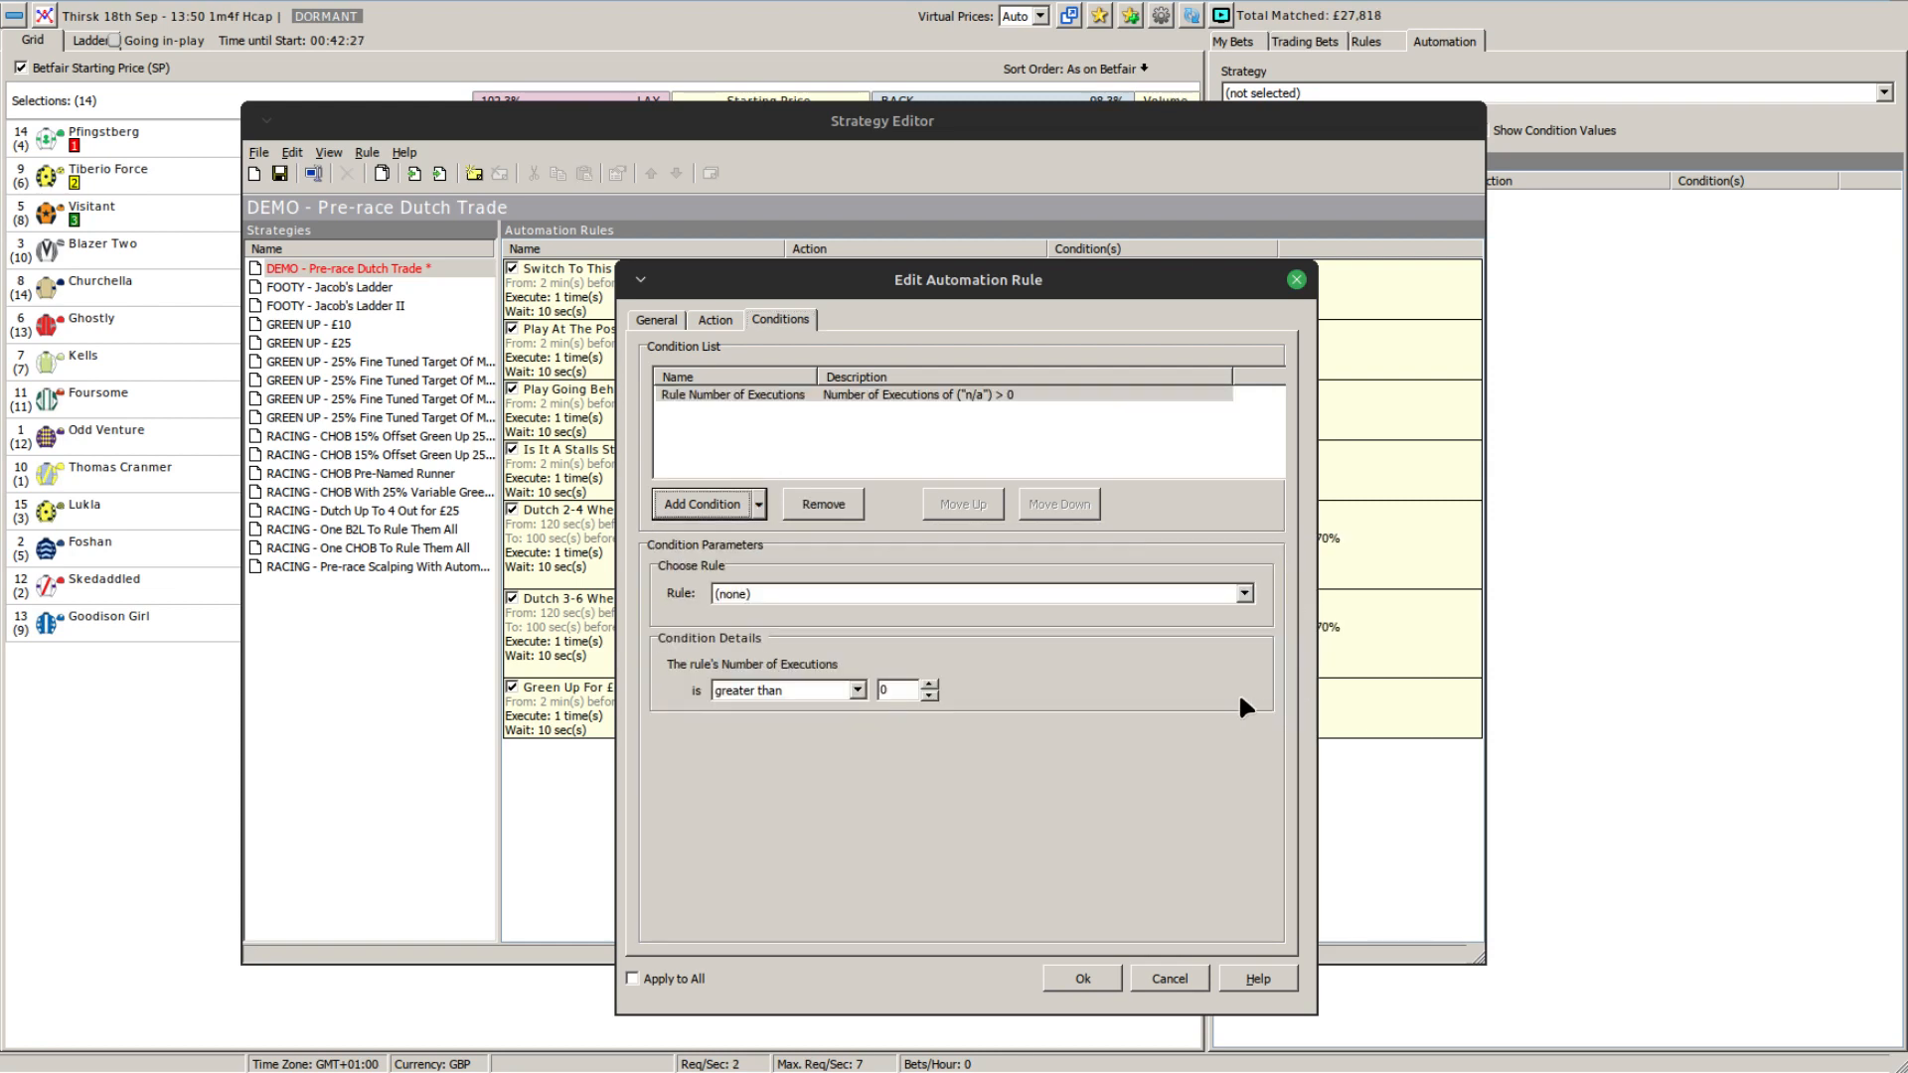
pyautogui.click(940, 593)
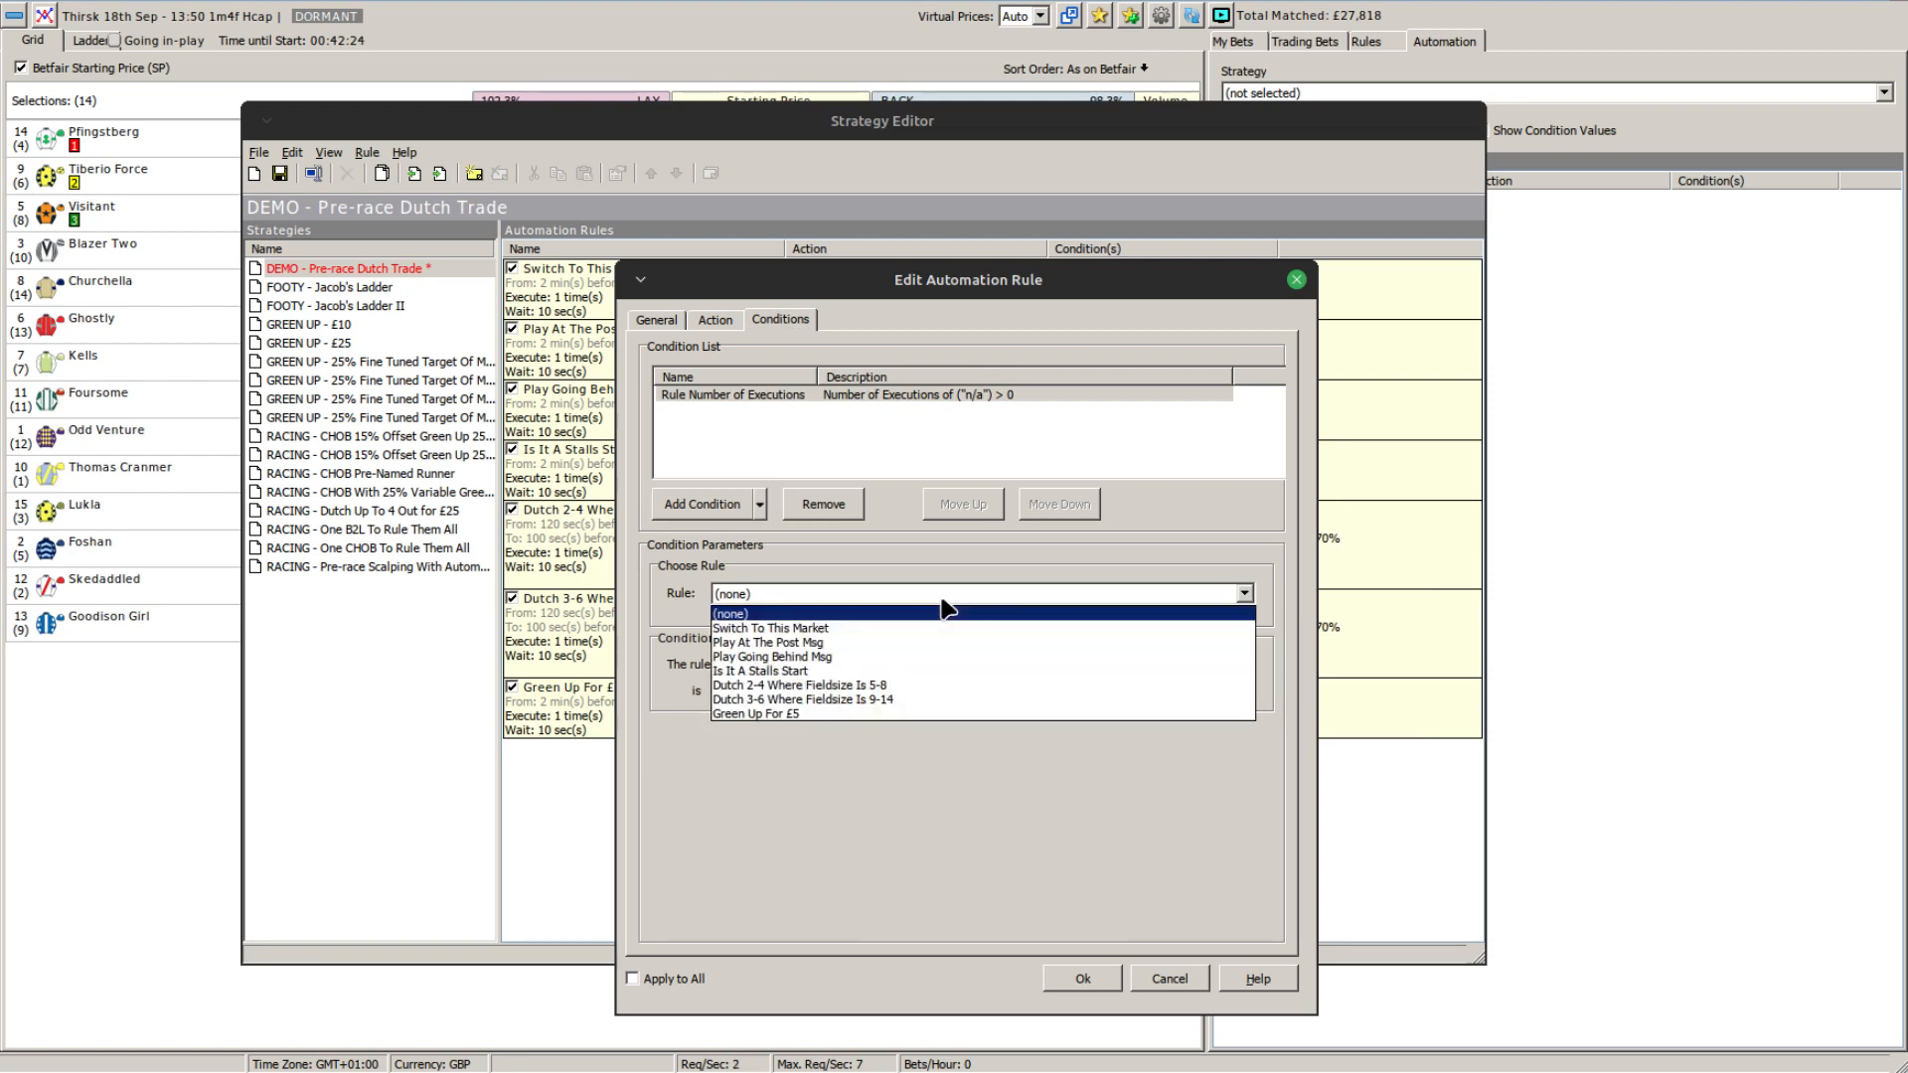
pyautogui.click(835, 657)
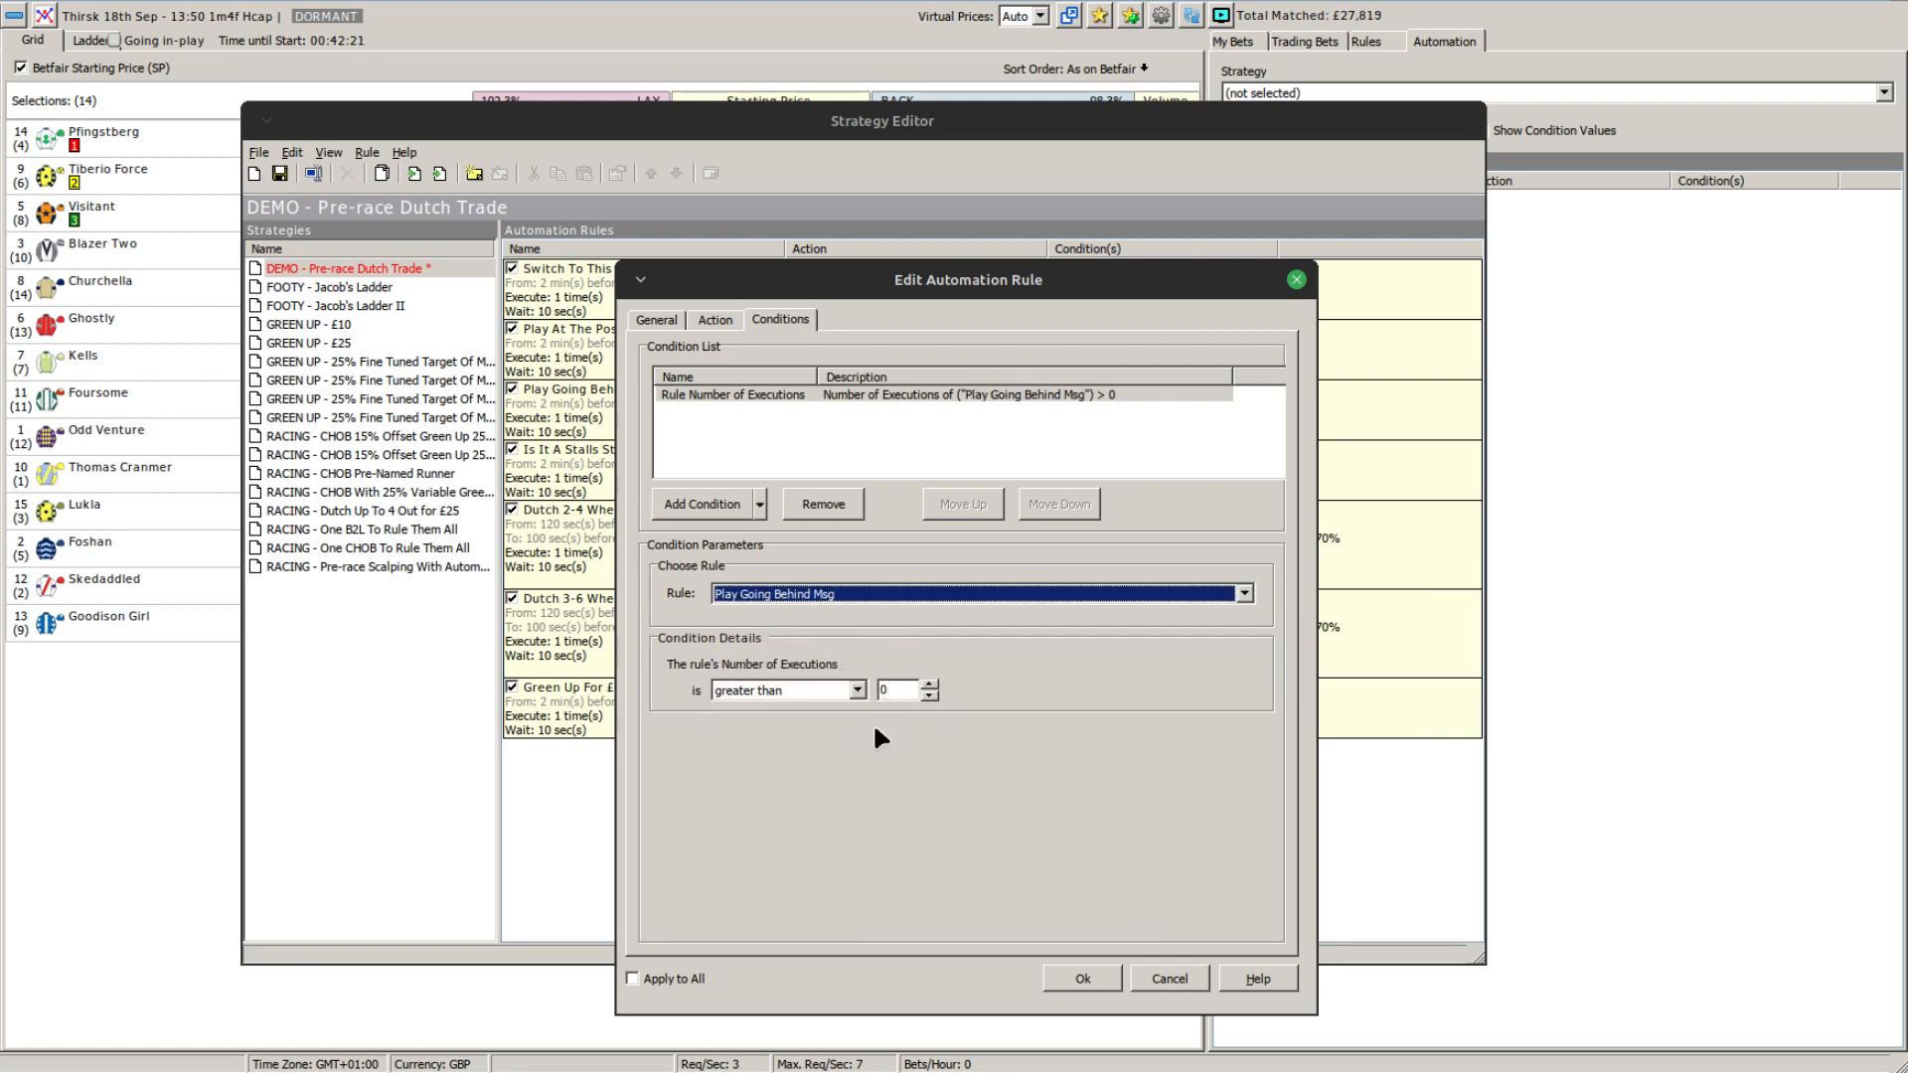
pyautogui.click(835, 693)
pyautogui.click(795, 739)
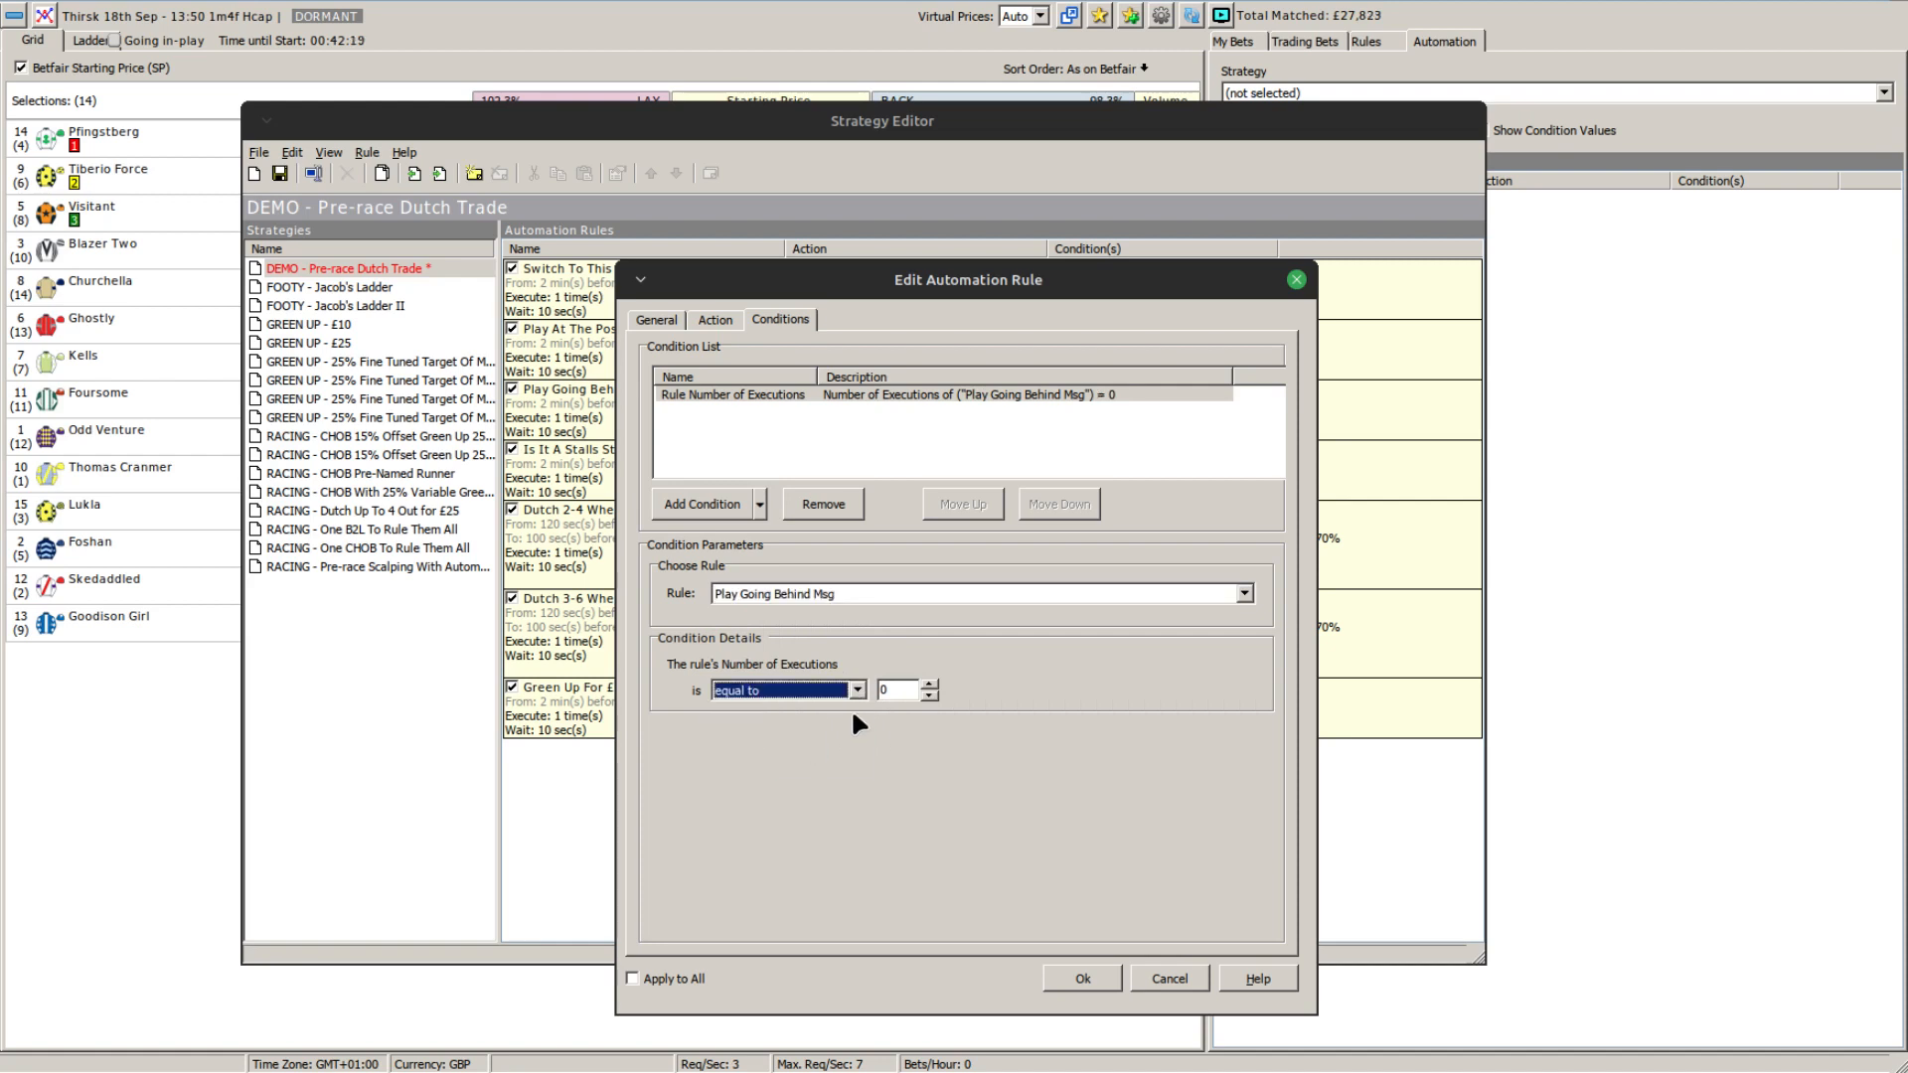
pyautogui.click(928, 684)
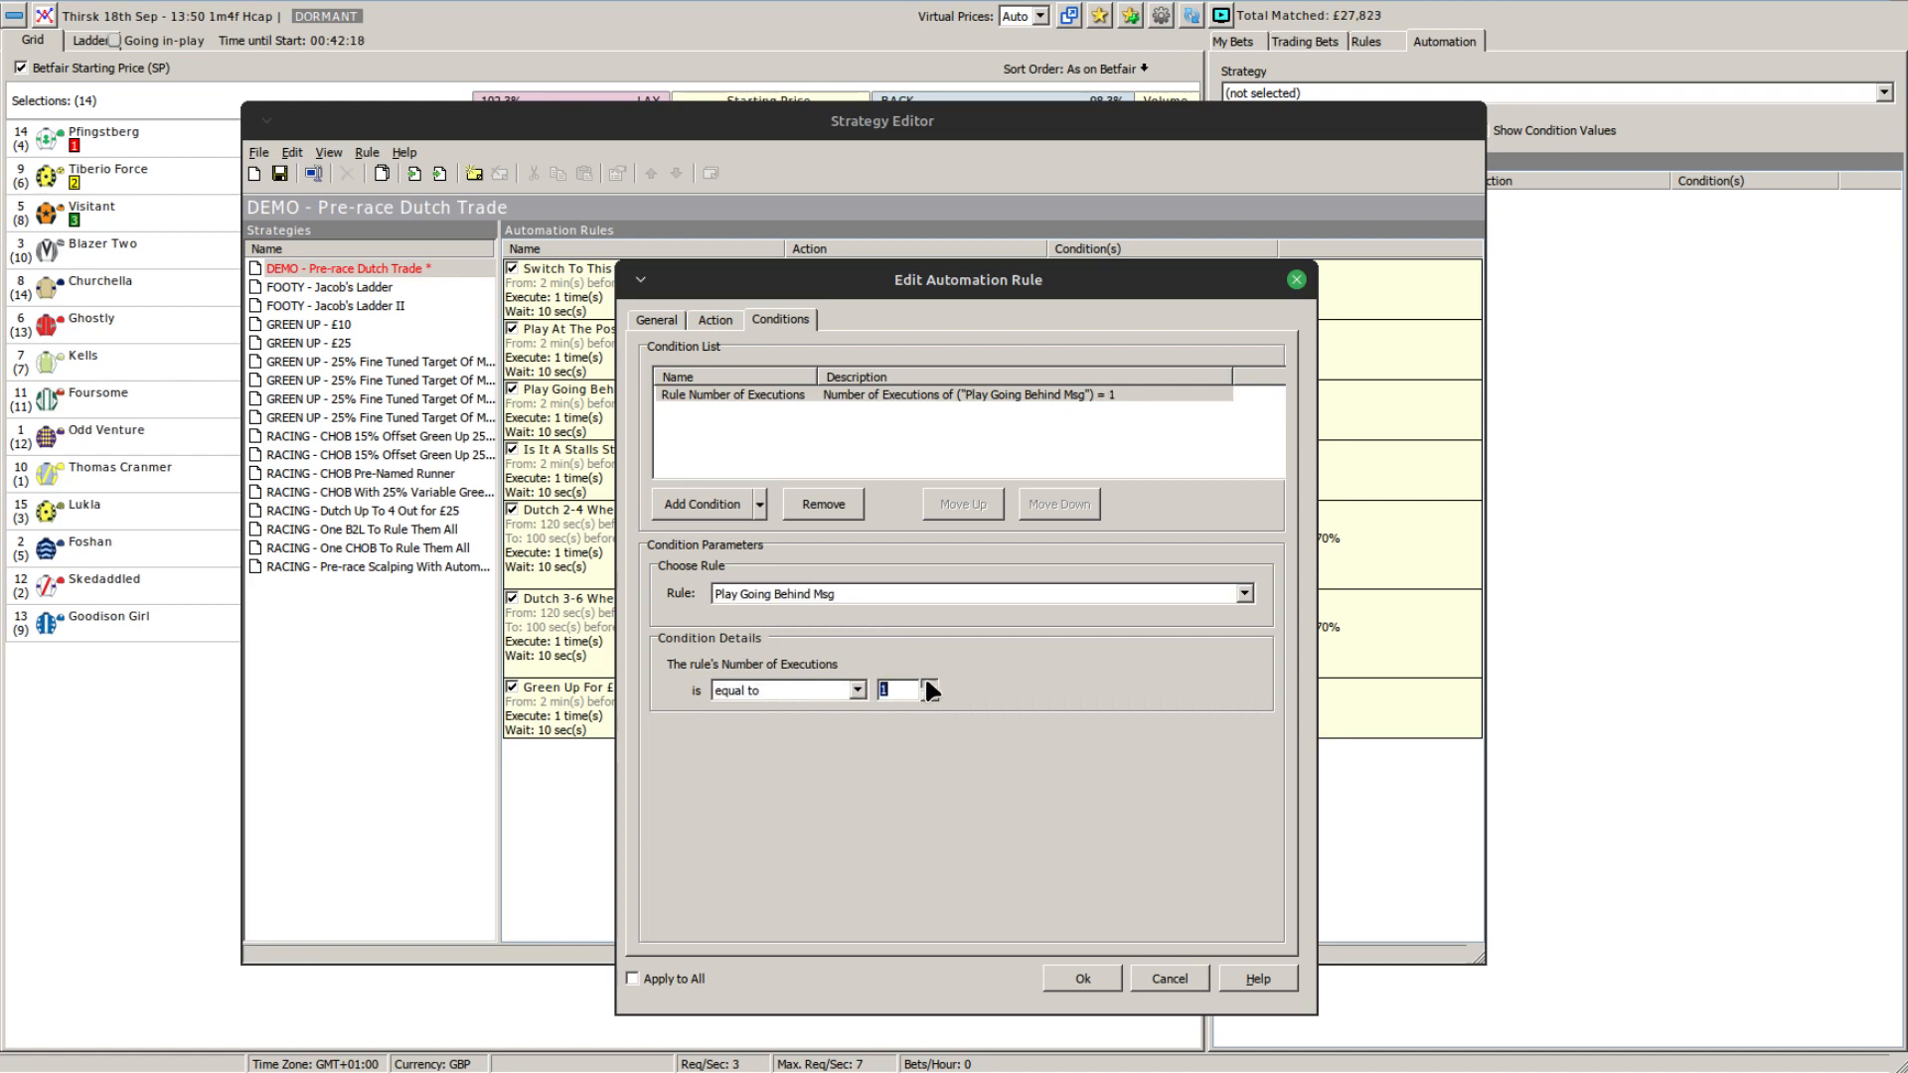
# Add a second Rule Number of Executions condition with Is It A Stalls Start equal to 1, and save the rule.
pyautogui.click(760, 503)
pyautogui.click(1262, 539)
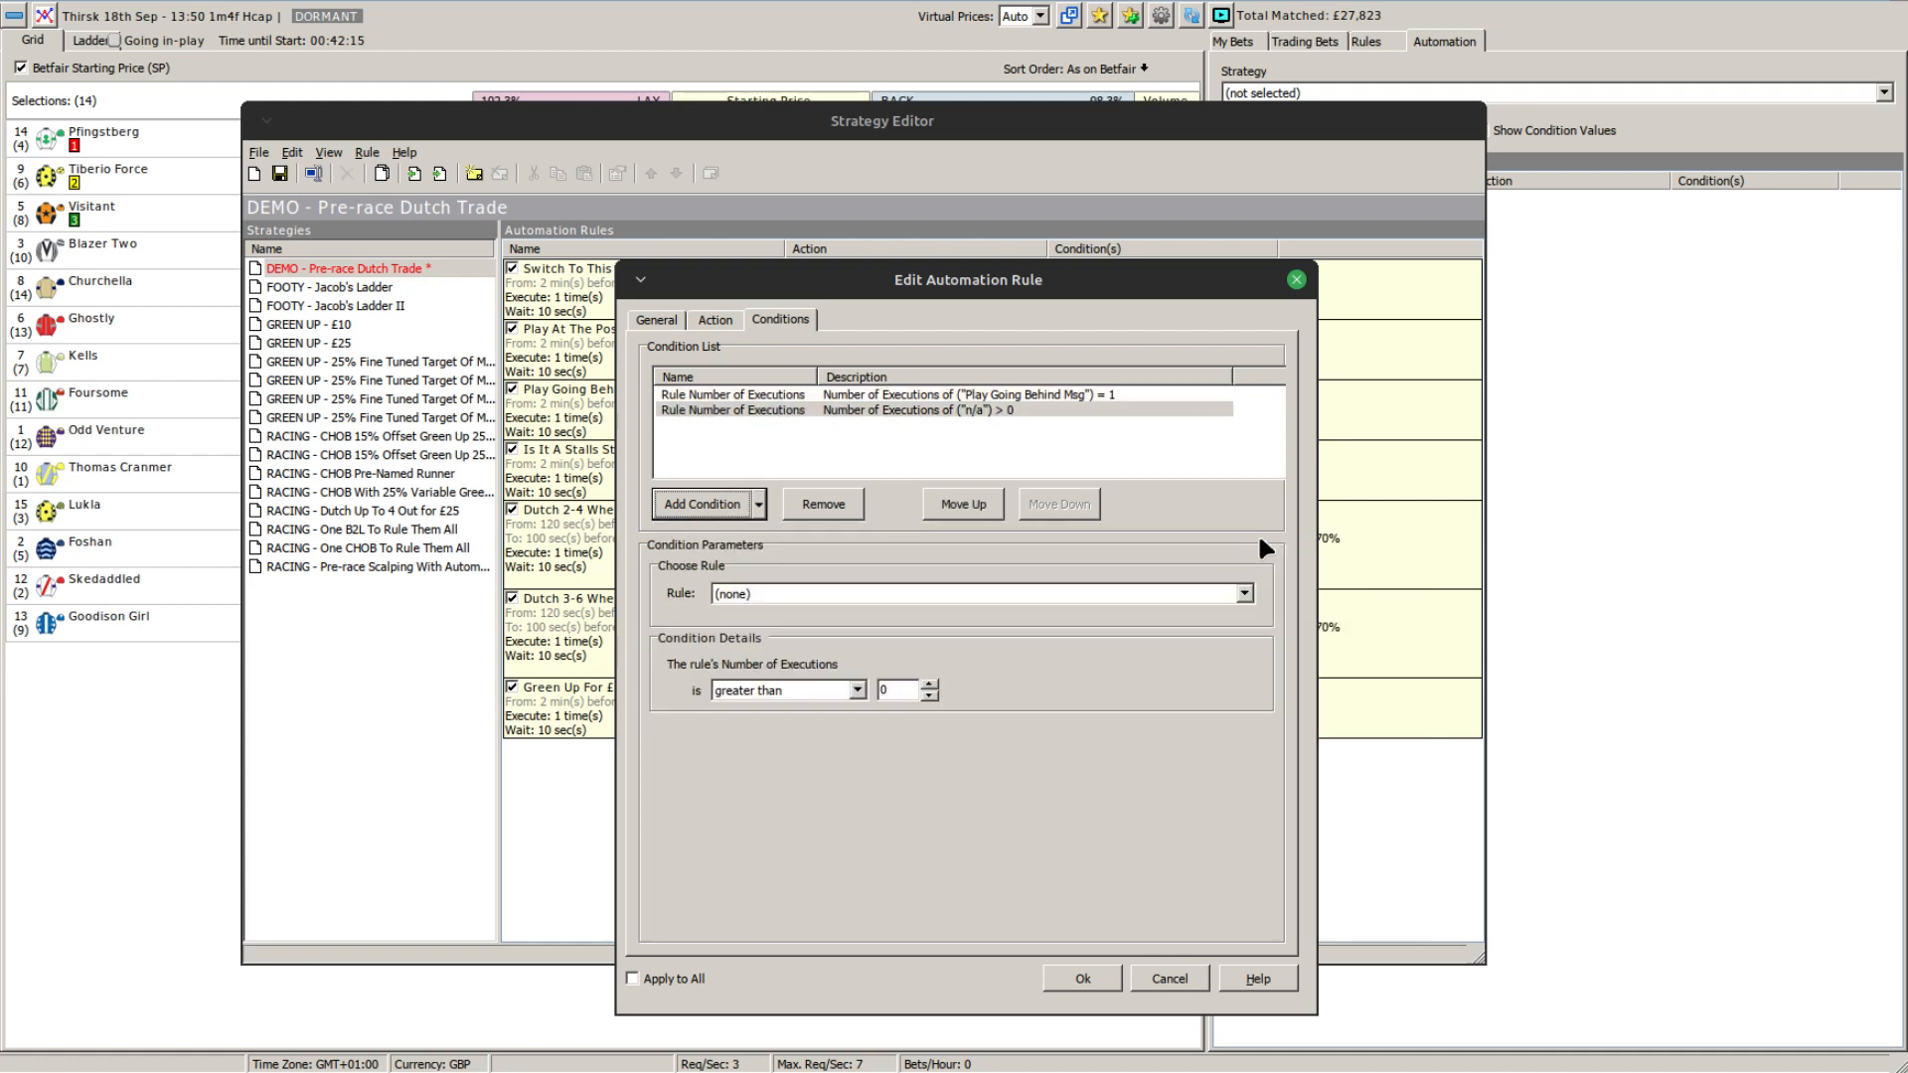
pyautogui.click(922, 597)
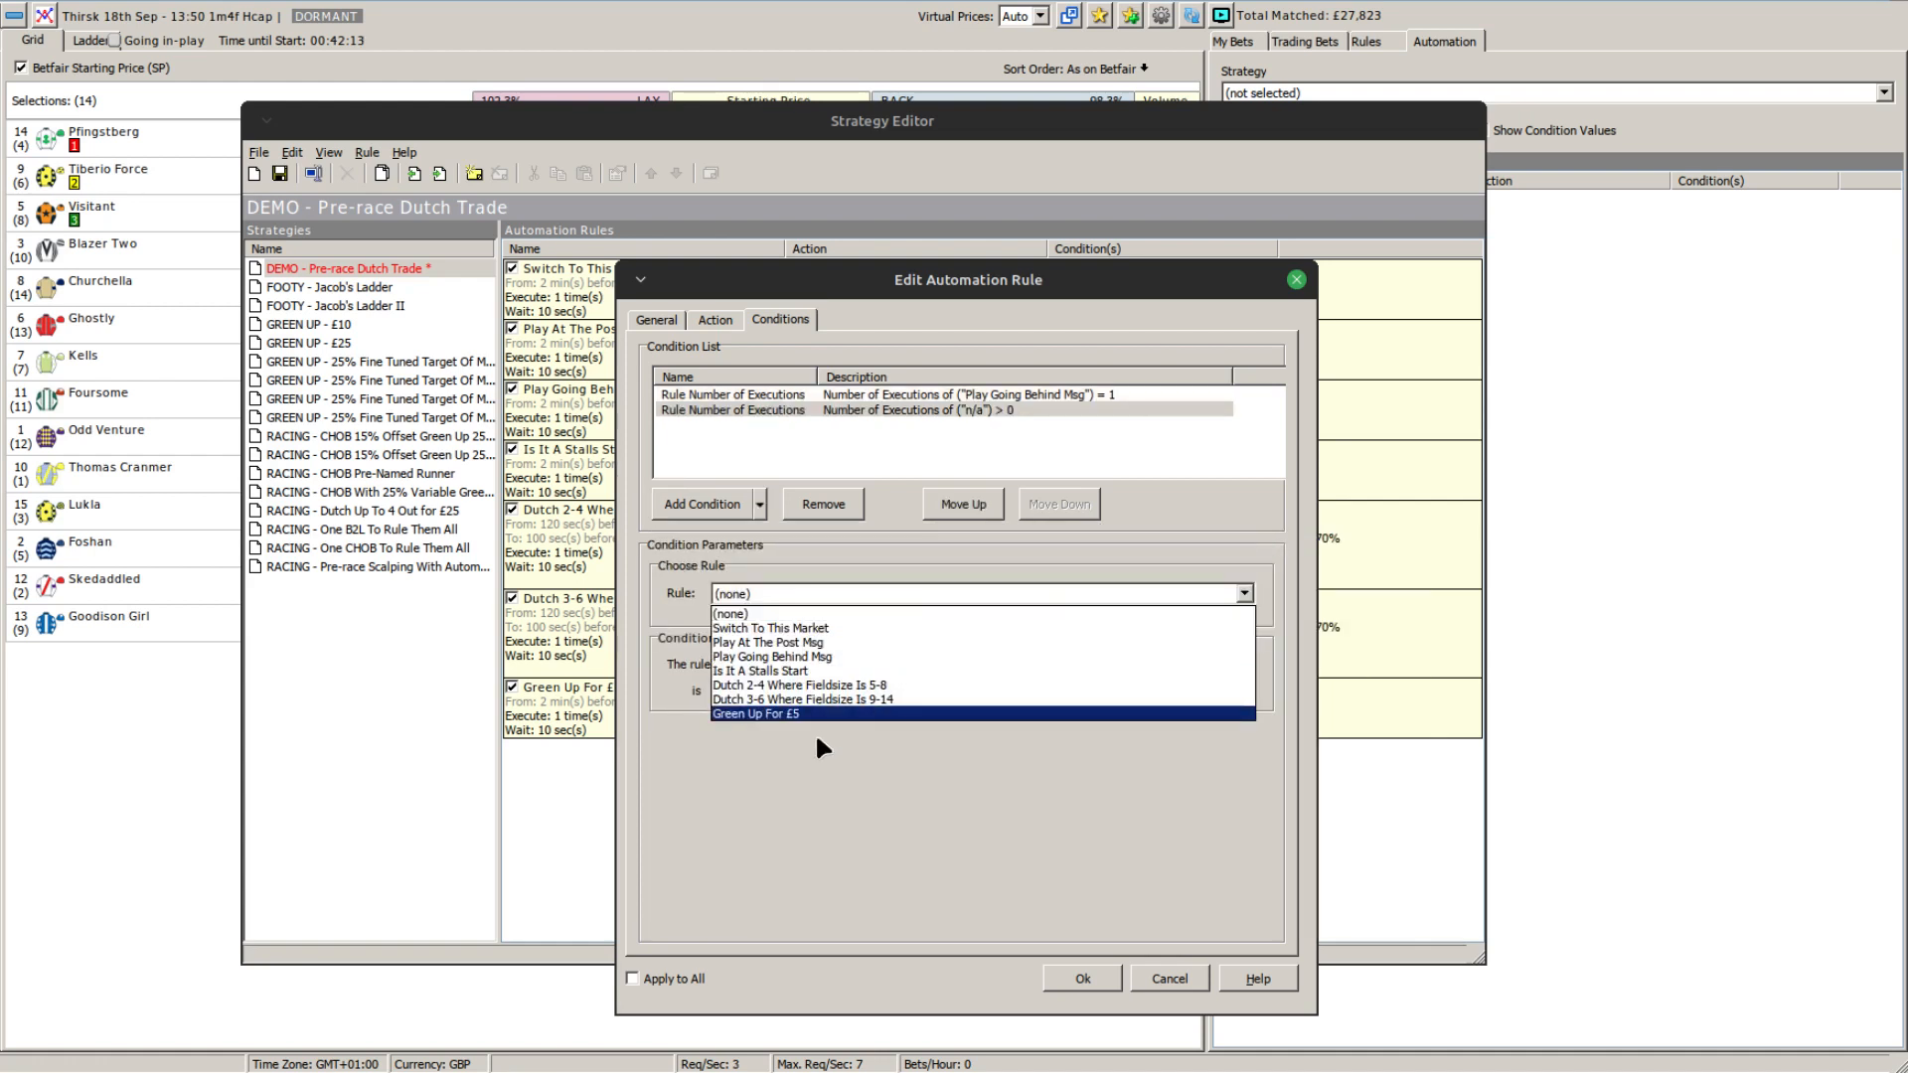
pyautogui.click(853, 671)
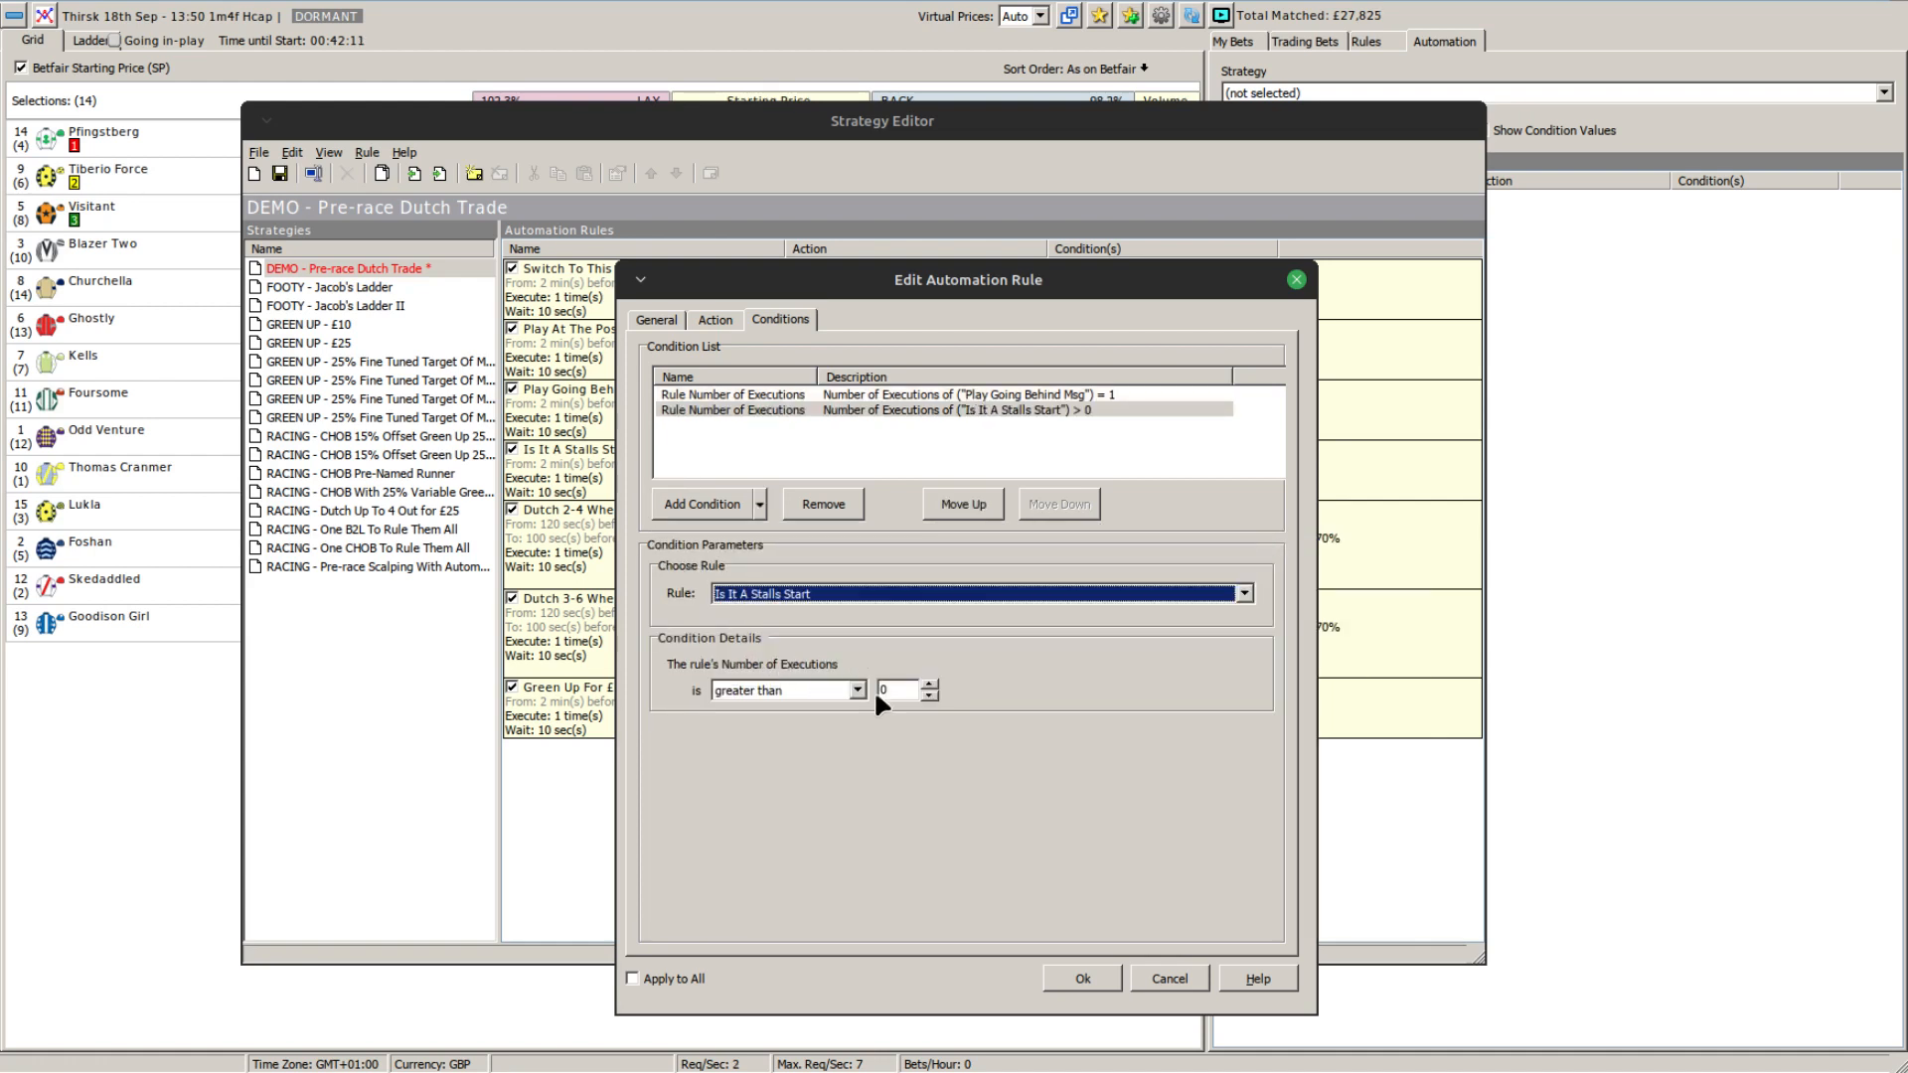
pyautogui.click(859, 689)
pyautogui.click(850, 752)
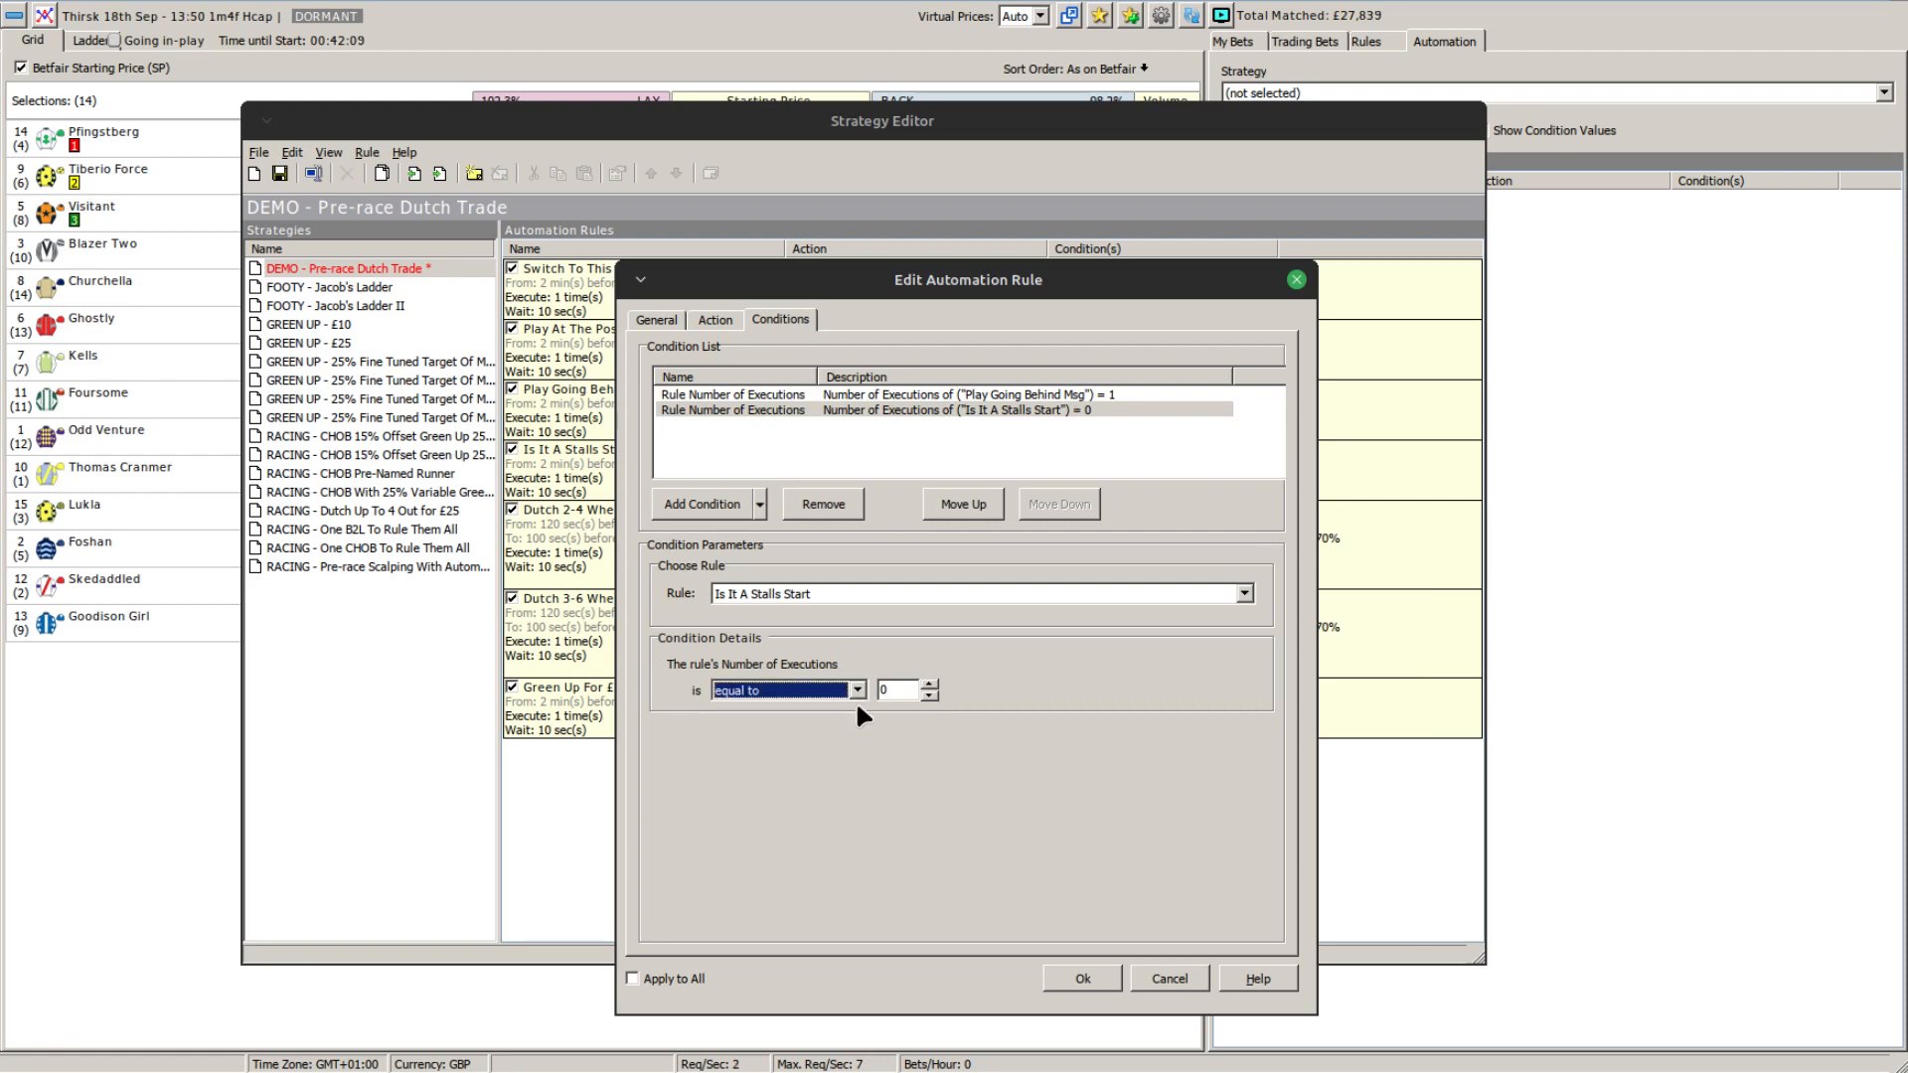
pyautogui.click(928, 685)
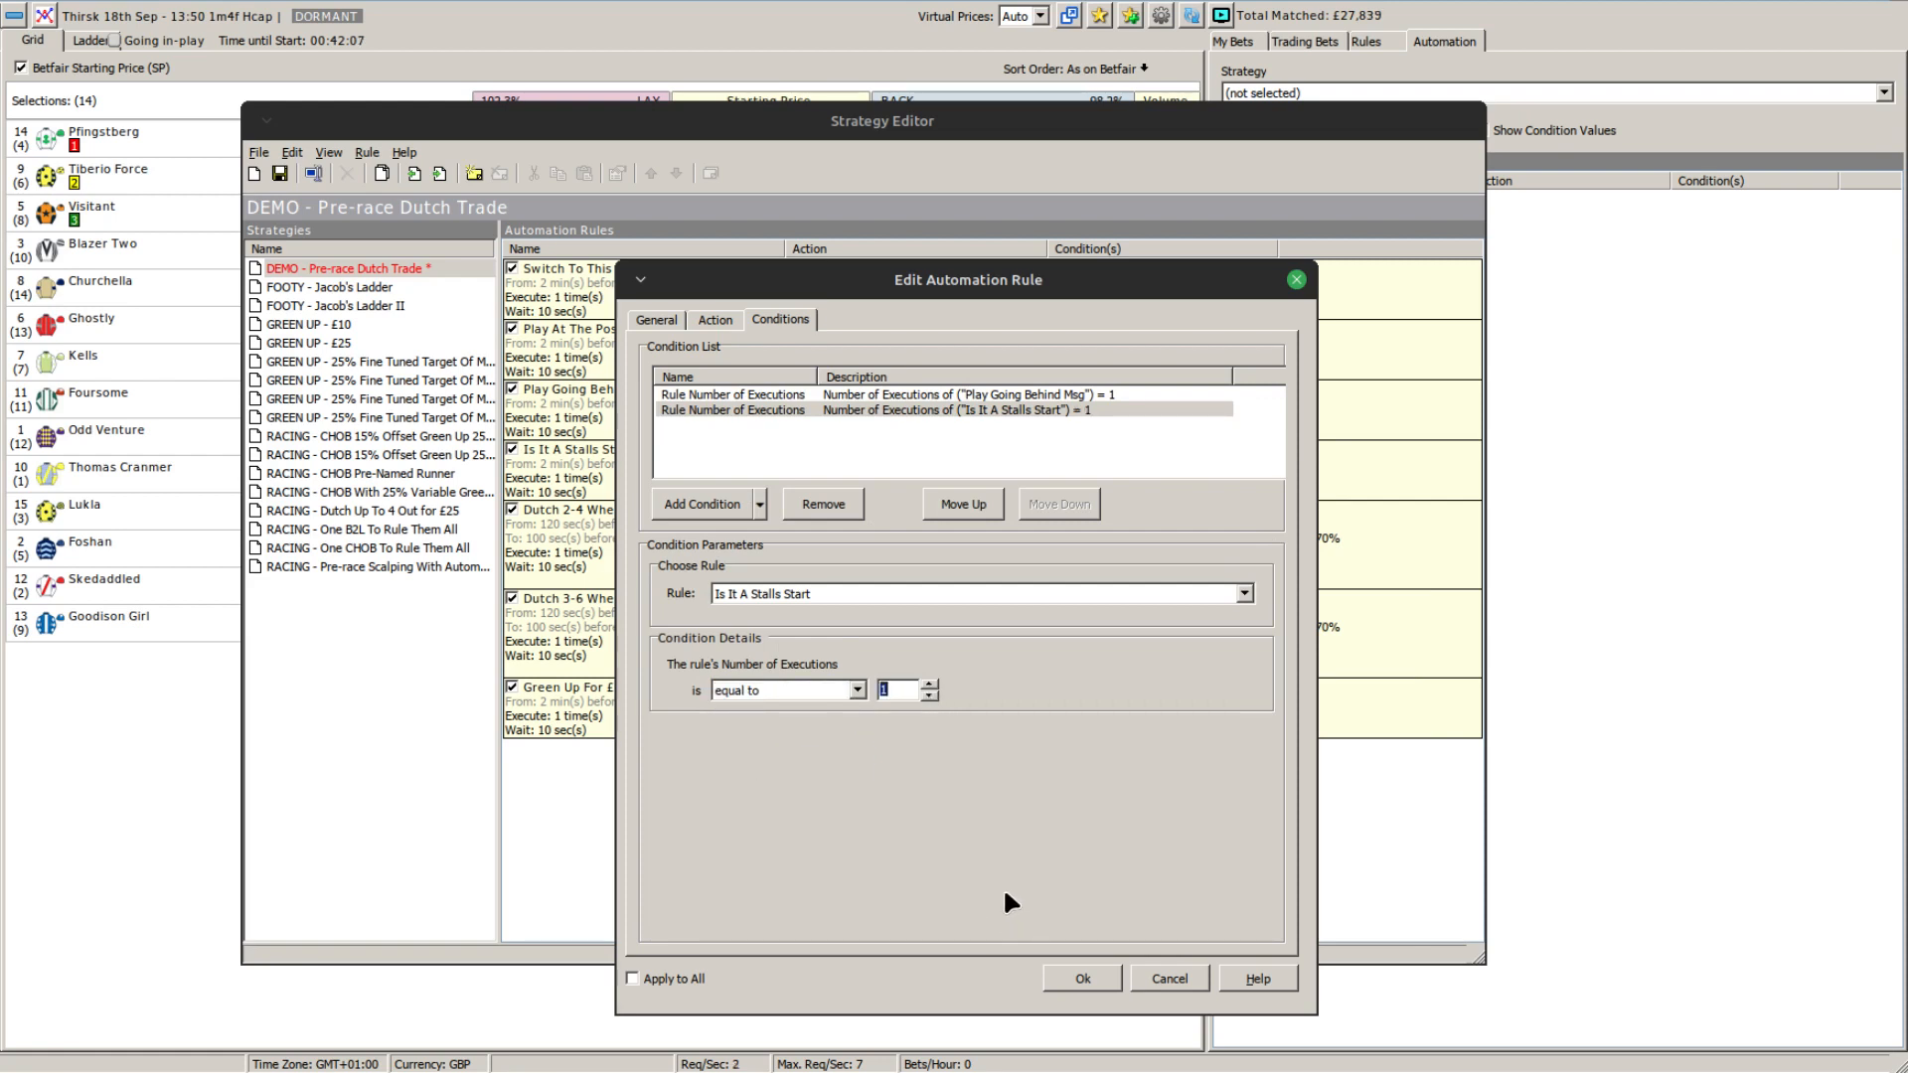
pyautogui.click(1084, 978)
pyautogui.click(917, 898)
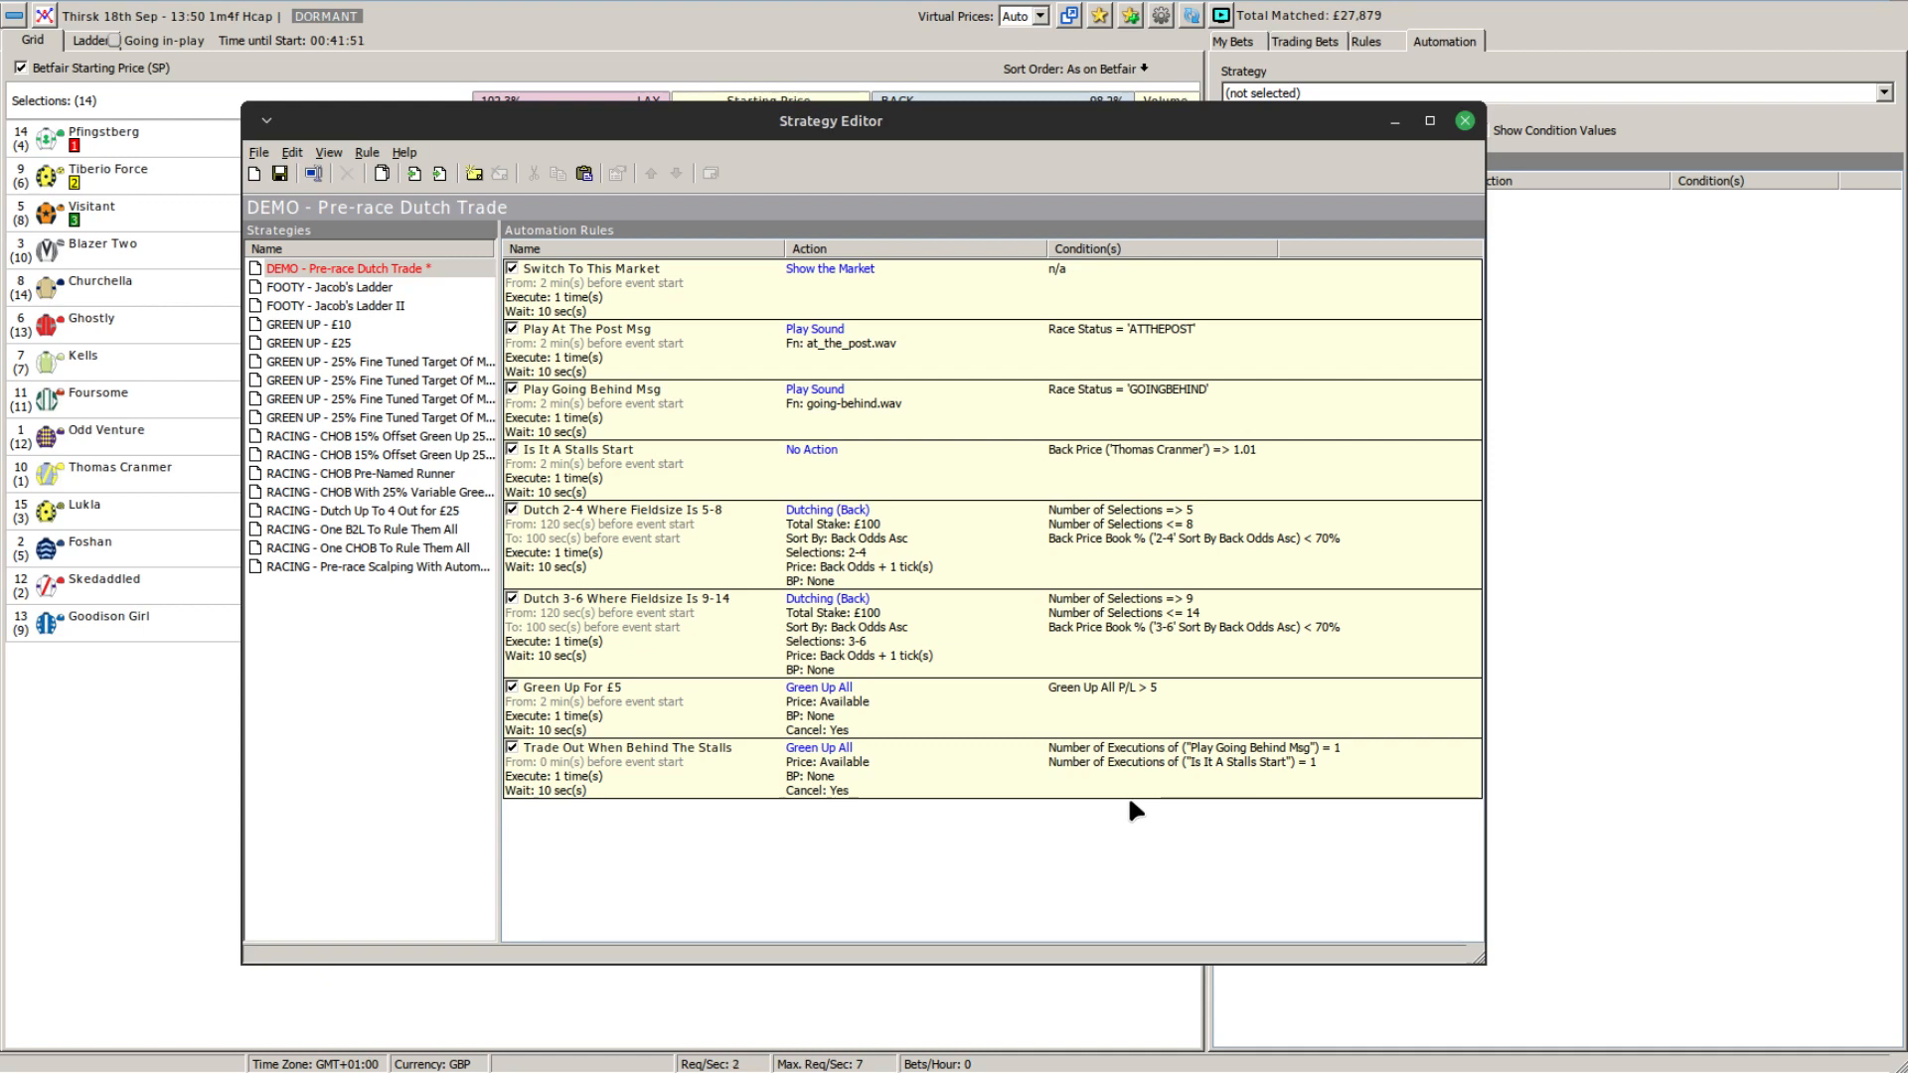
# Duplicate the Trade Out When Behind The Stalls rule and rename the copy Trade Out When At The Tape.
pyautogui.click(725, 792)
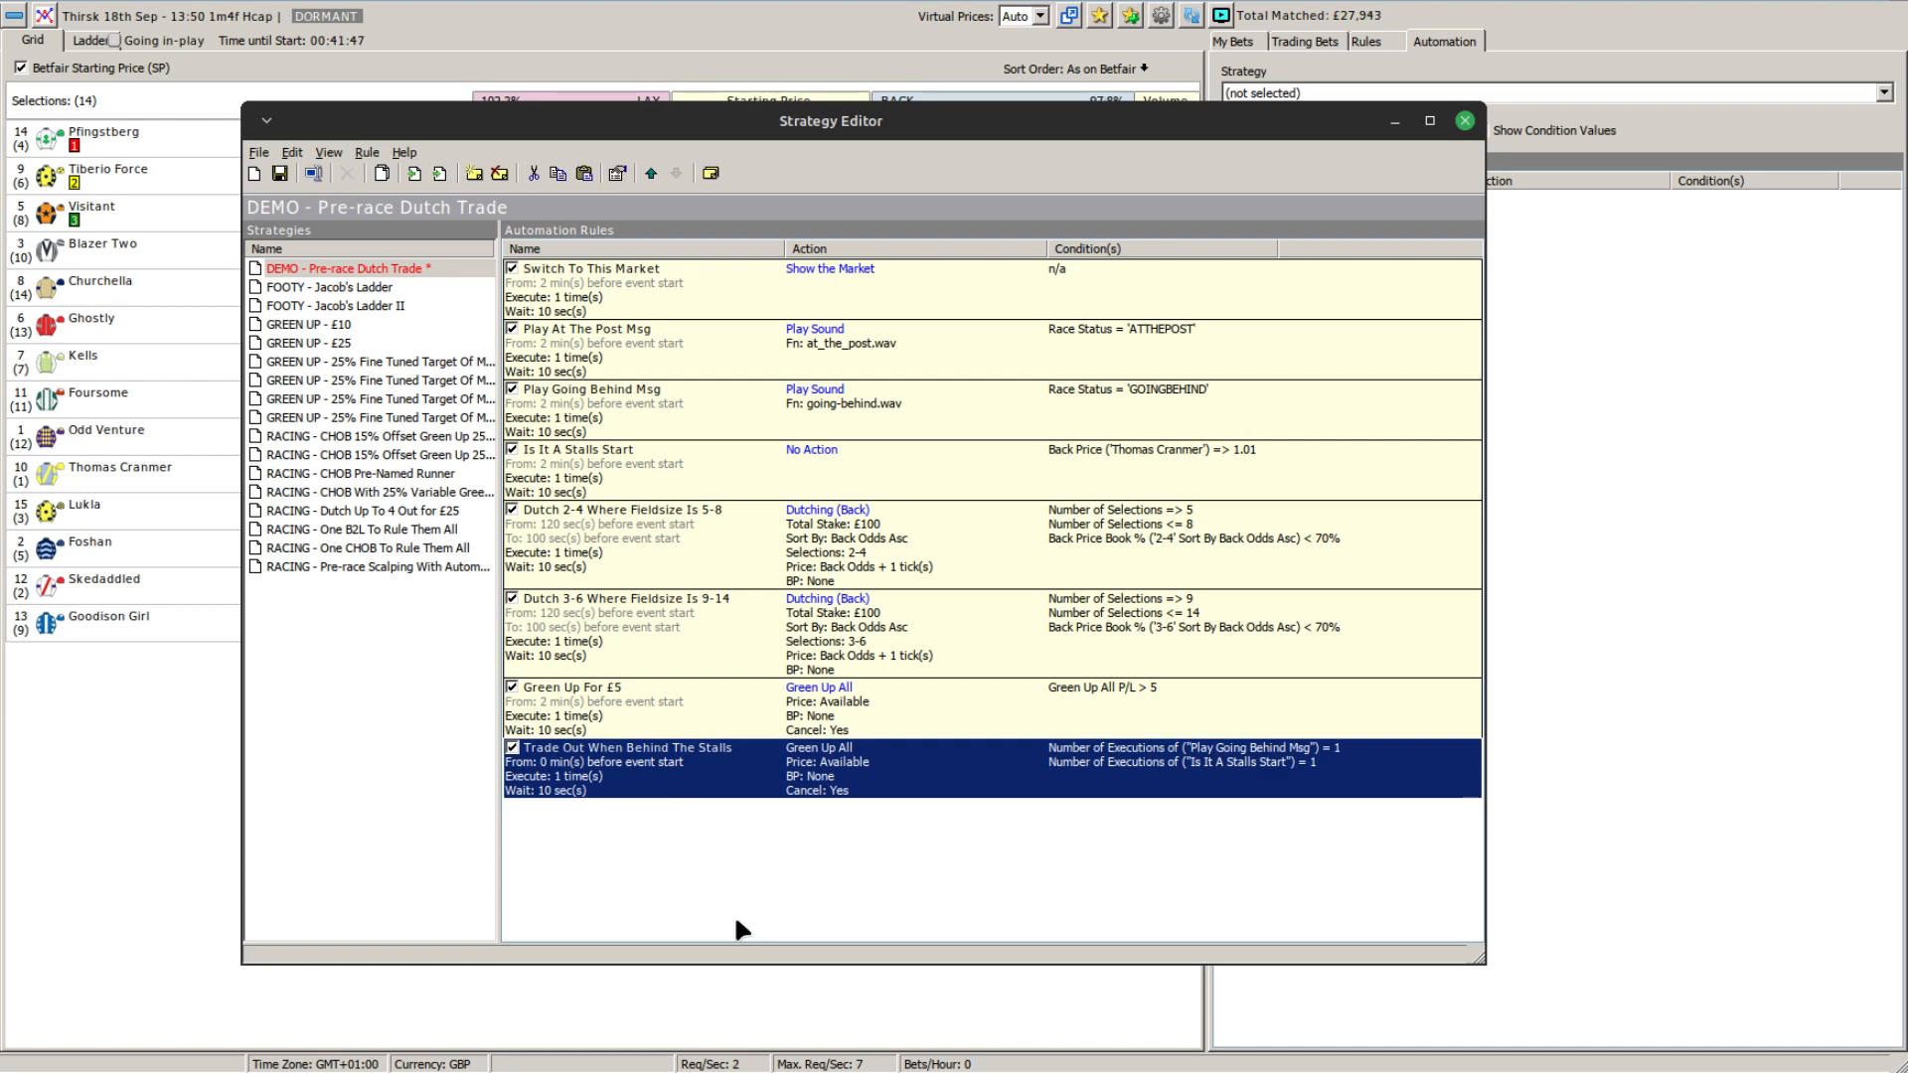
pyautogui.hotkey('ctrl', 'v')
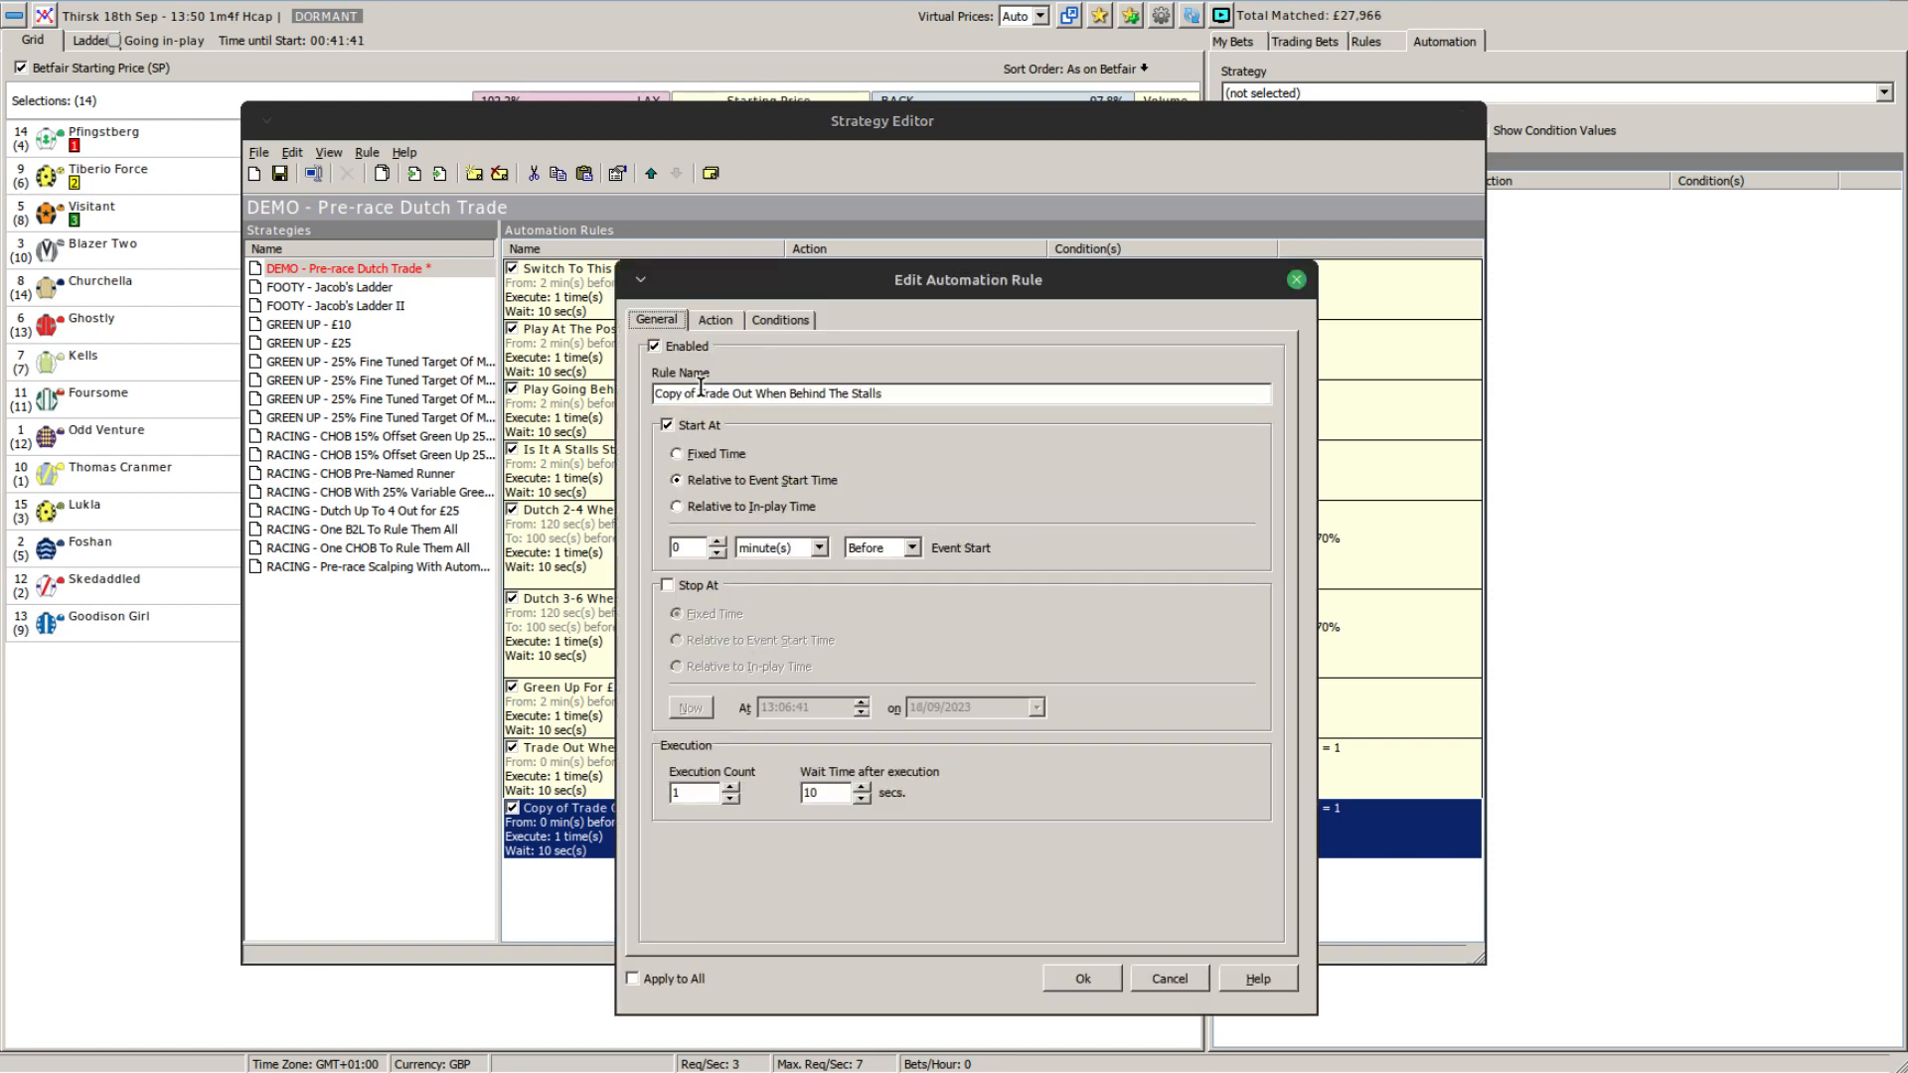
pyautogui.moveTo(699, 393); pyautogui.dragTo(636, 390)
pyautogui.press('BackSpace')
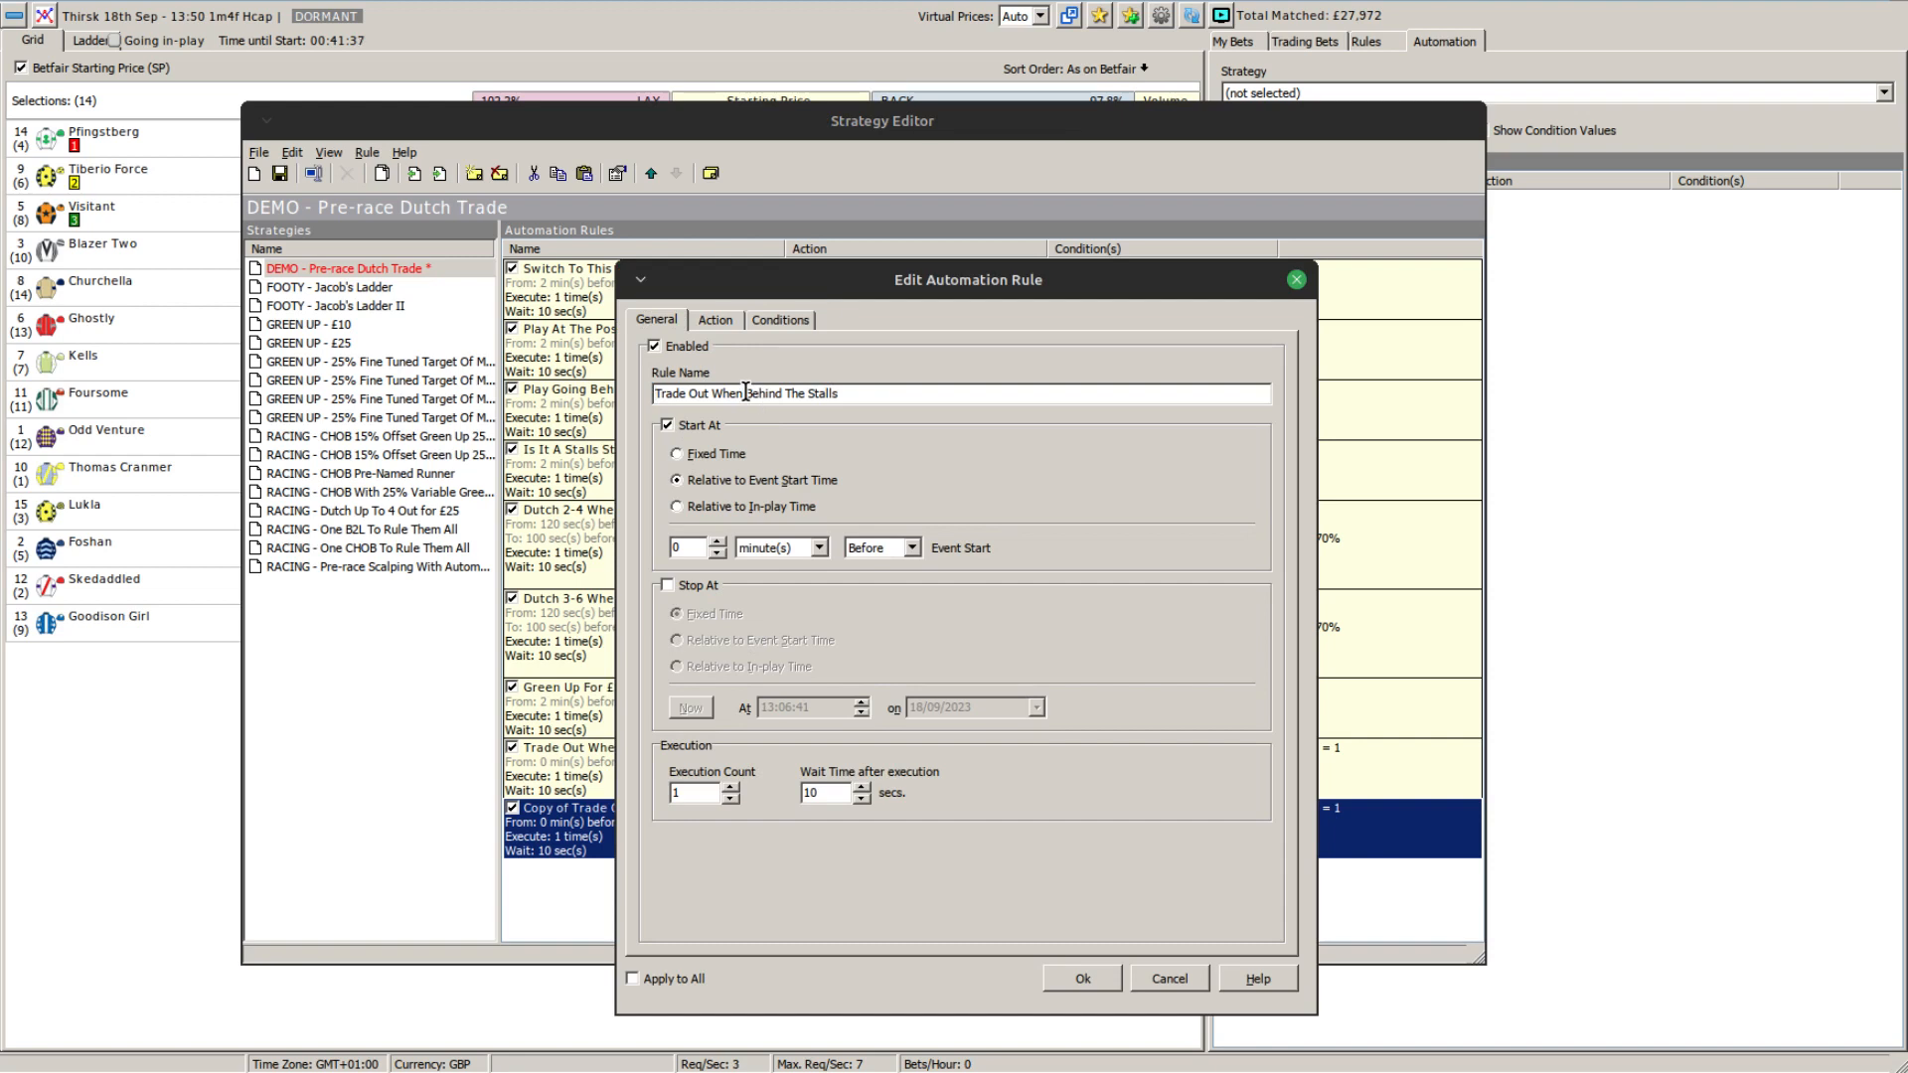
pyautogui.moveTo(745, 393); pyautogui.dragTo(838, 395)
pyautogui.write('At The Tape')
# Change the copied rule's first execution-count condition to reference Play At The Post Msg.
pyautogui.click(713, 318)
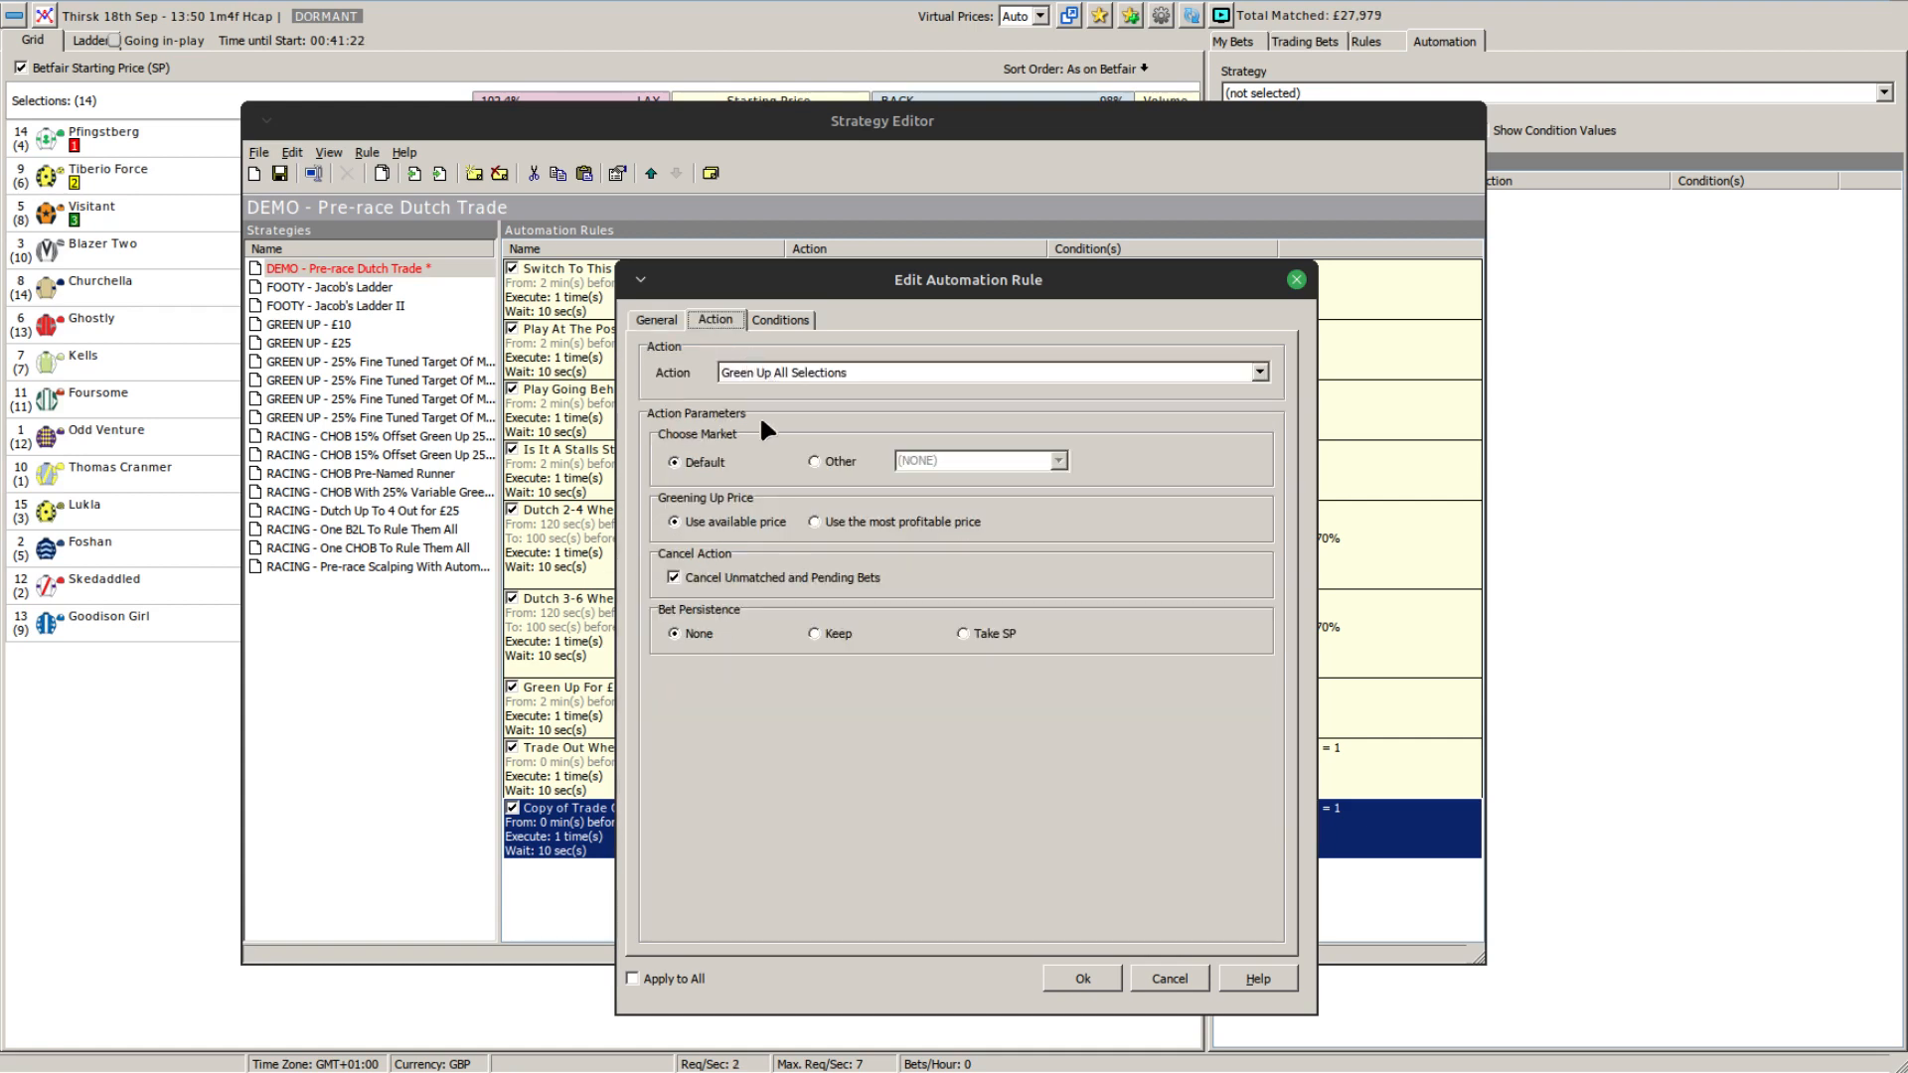
pyautogui.click(777, 318)
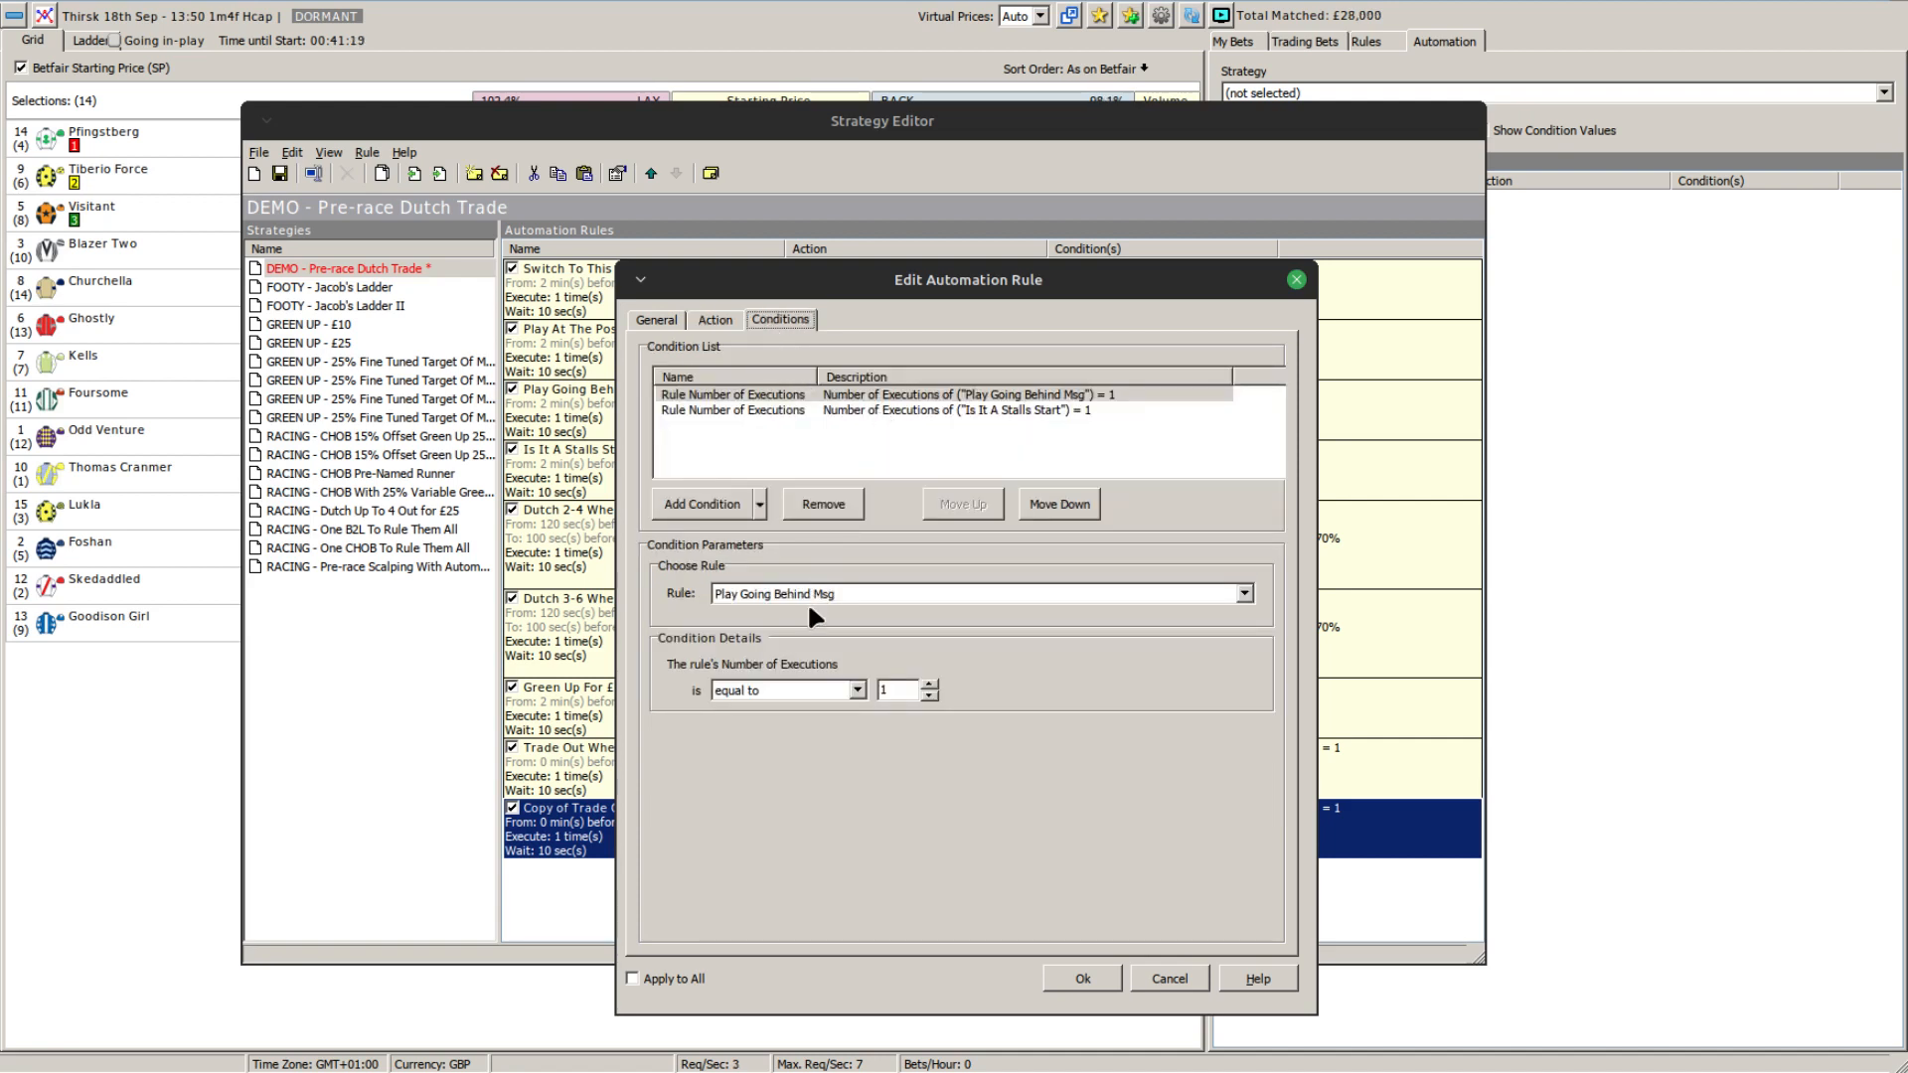
pyautogui.click(797, 394)
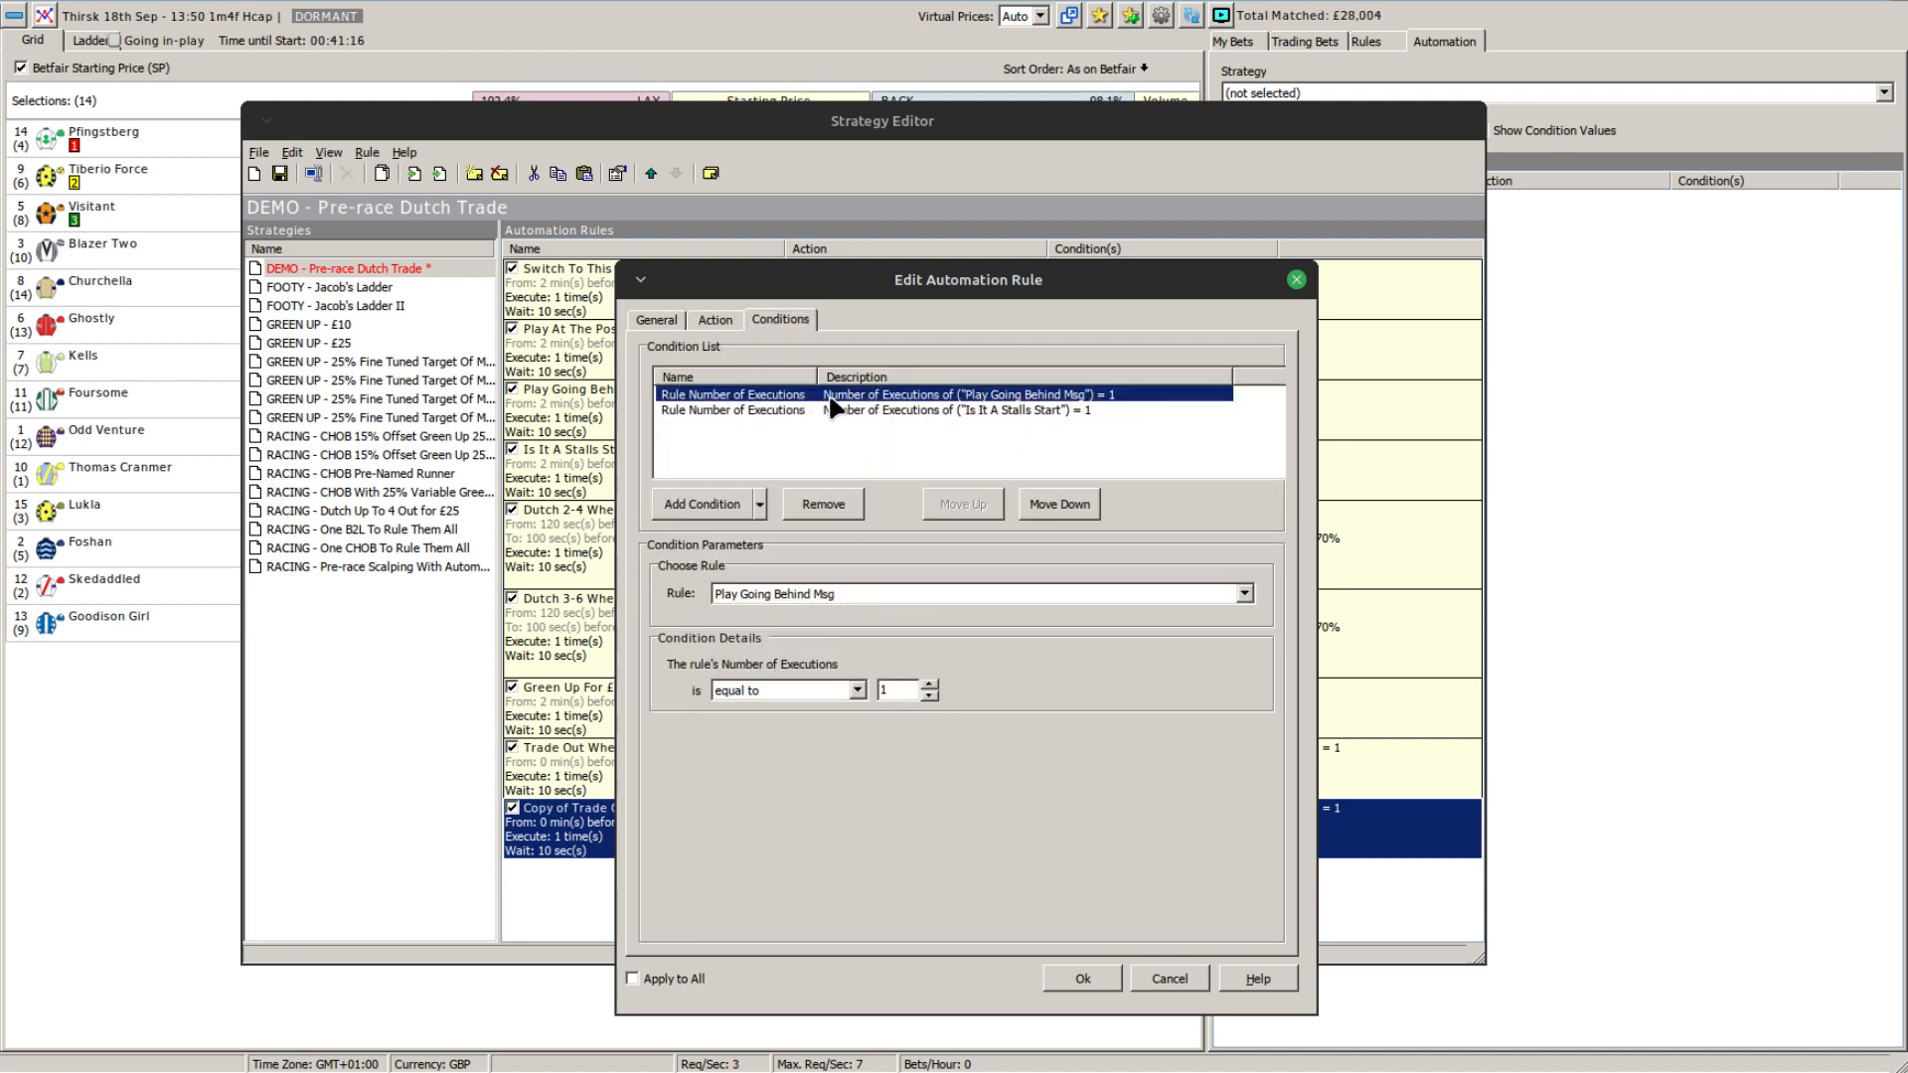
pyautogui.click(829, 594)
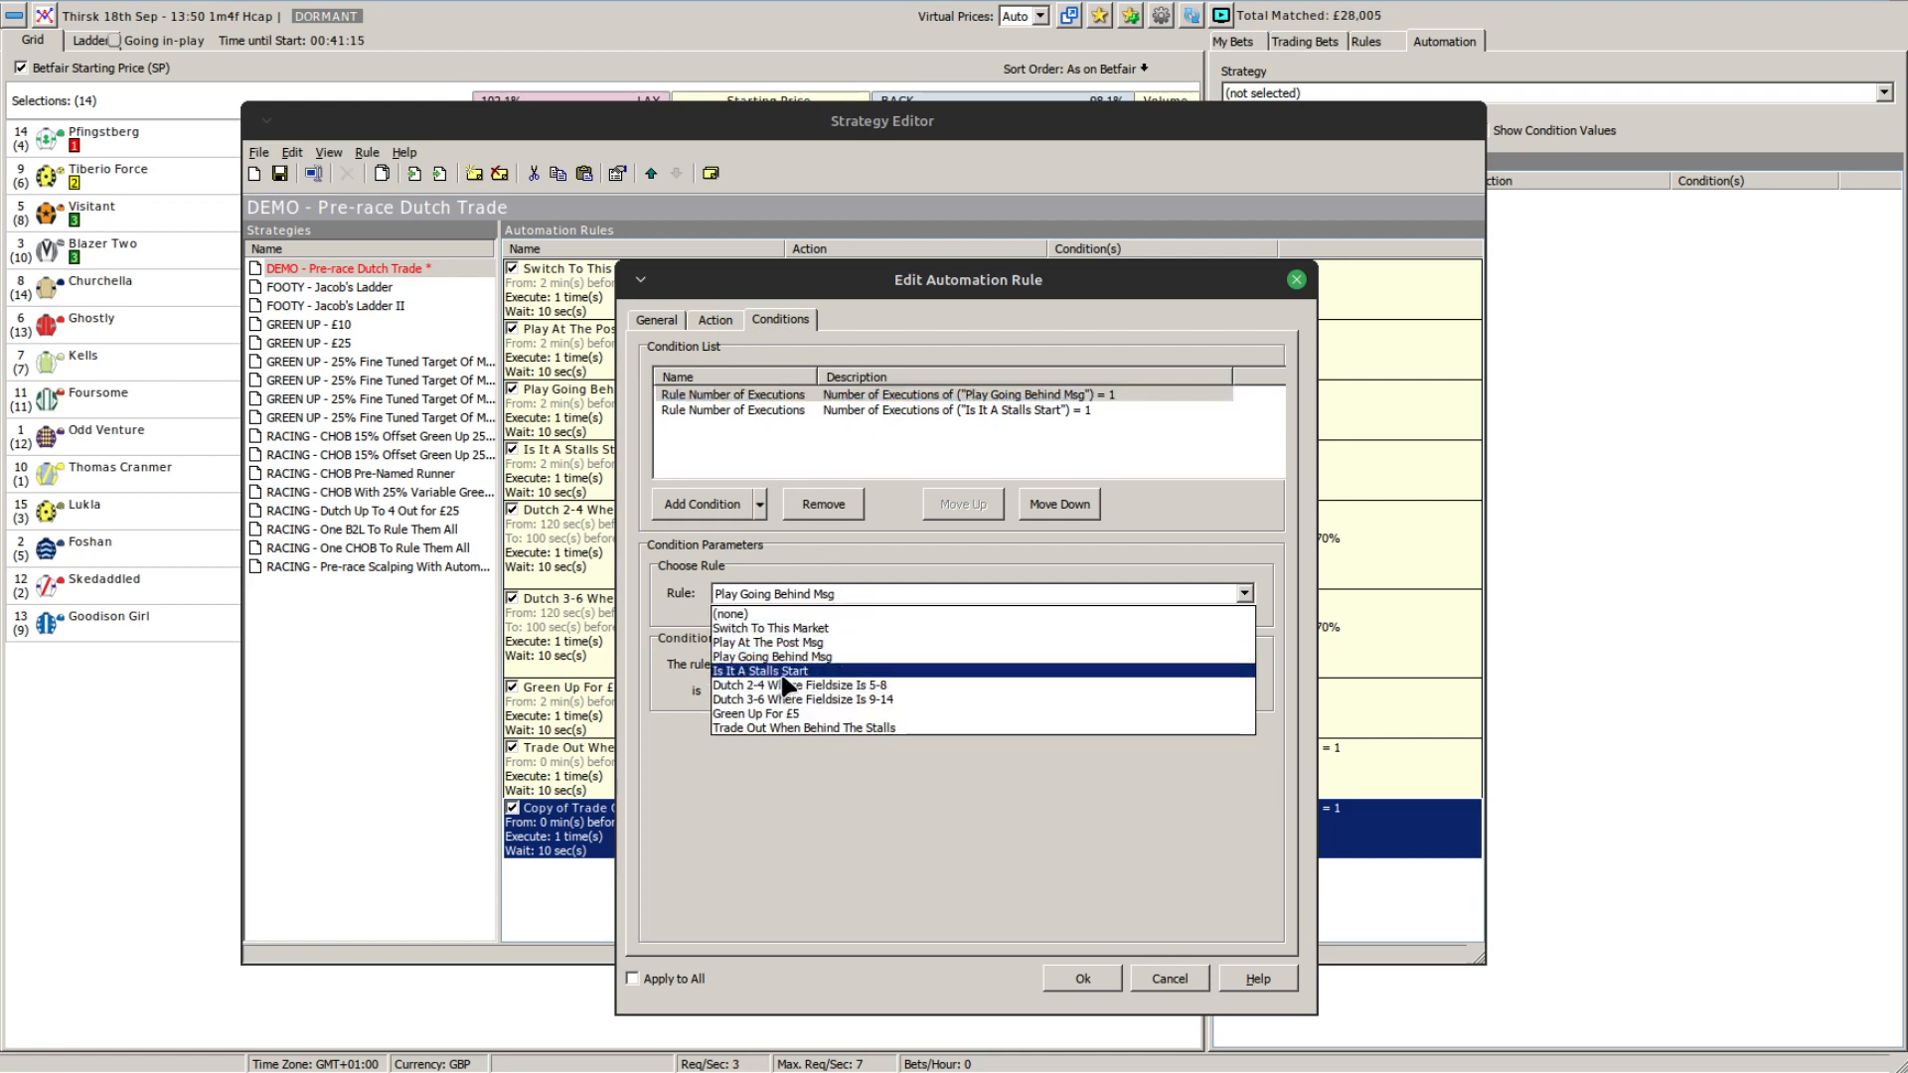
pyautogui.click(774, 643)
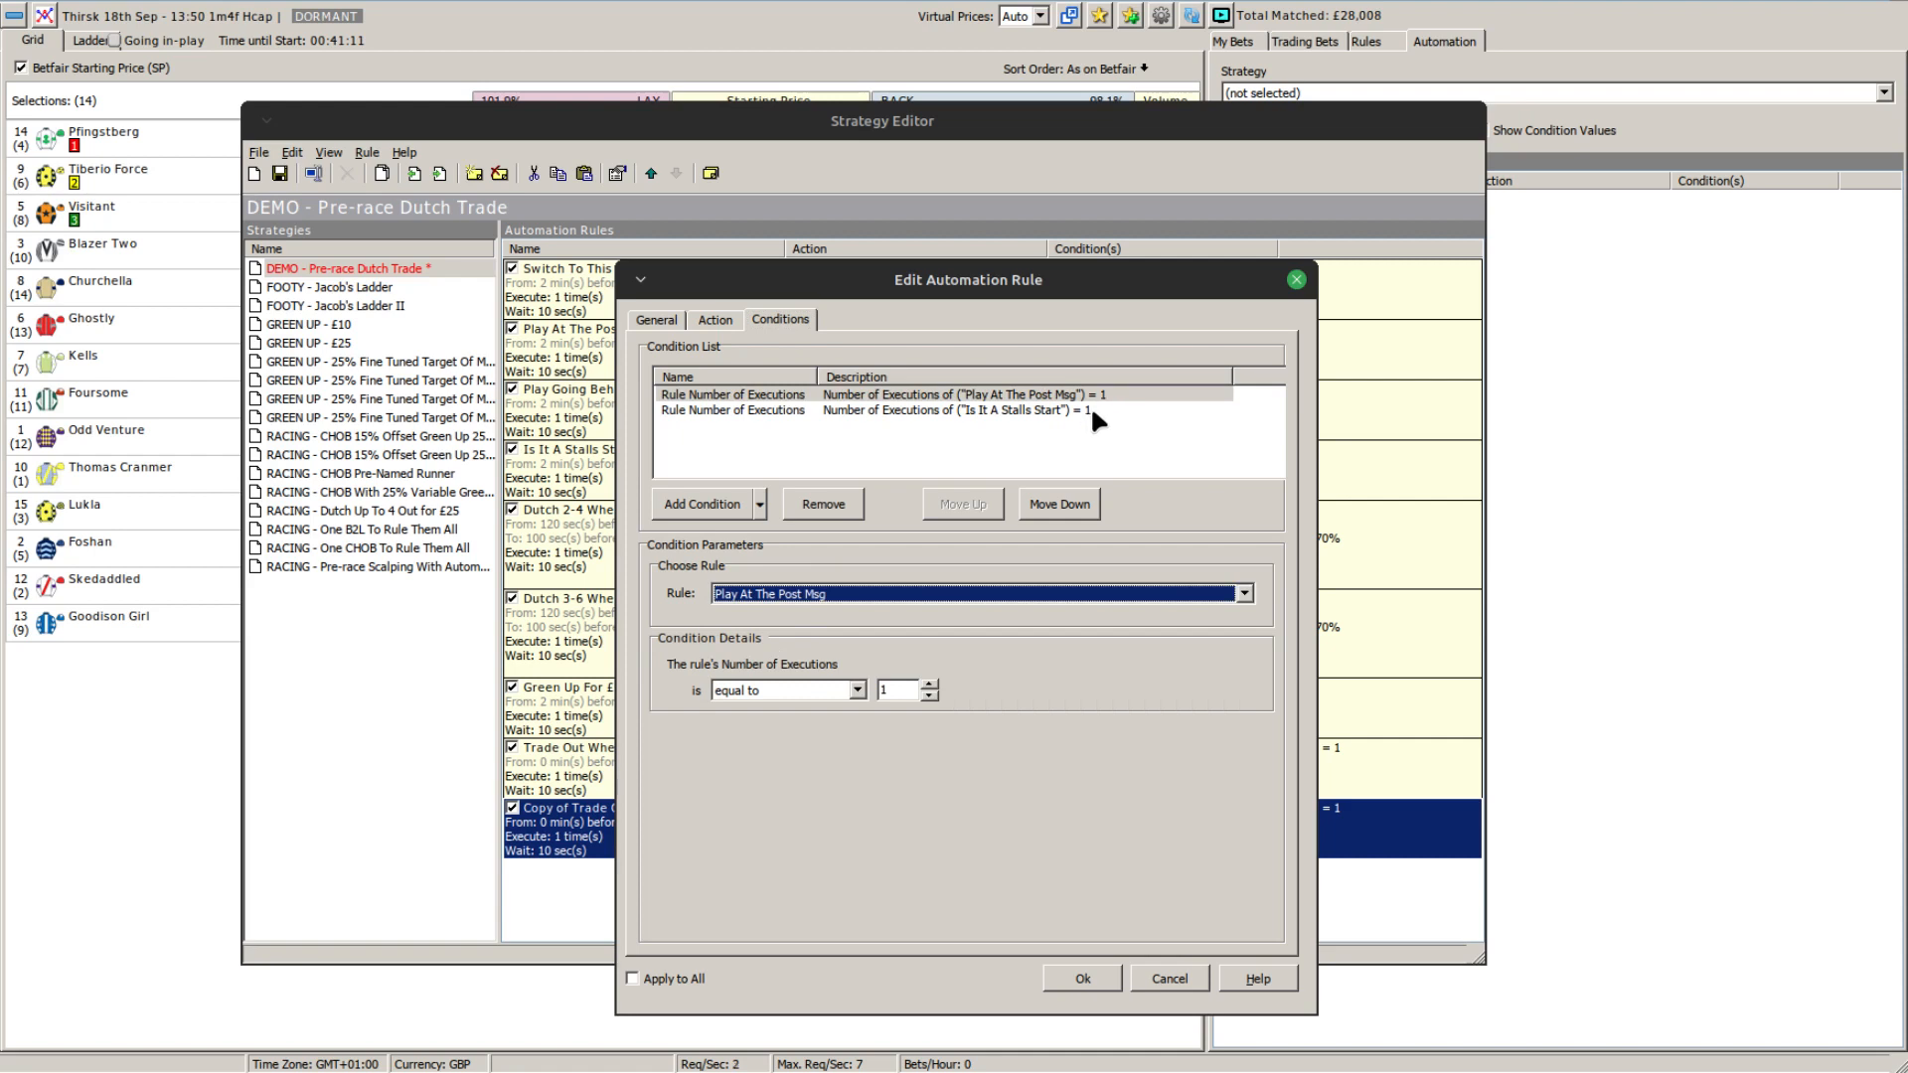
# Set the Is It A Stalls Start condition's number of executions to 0 and save the rule.
pyautogui.click(686, 410)
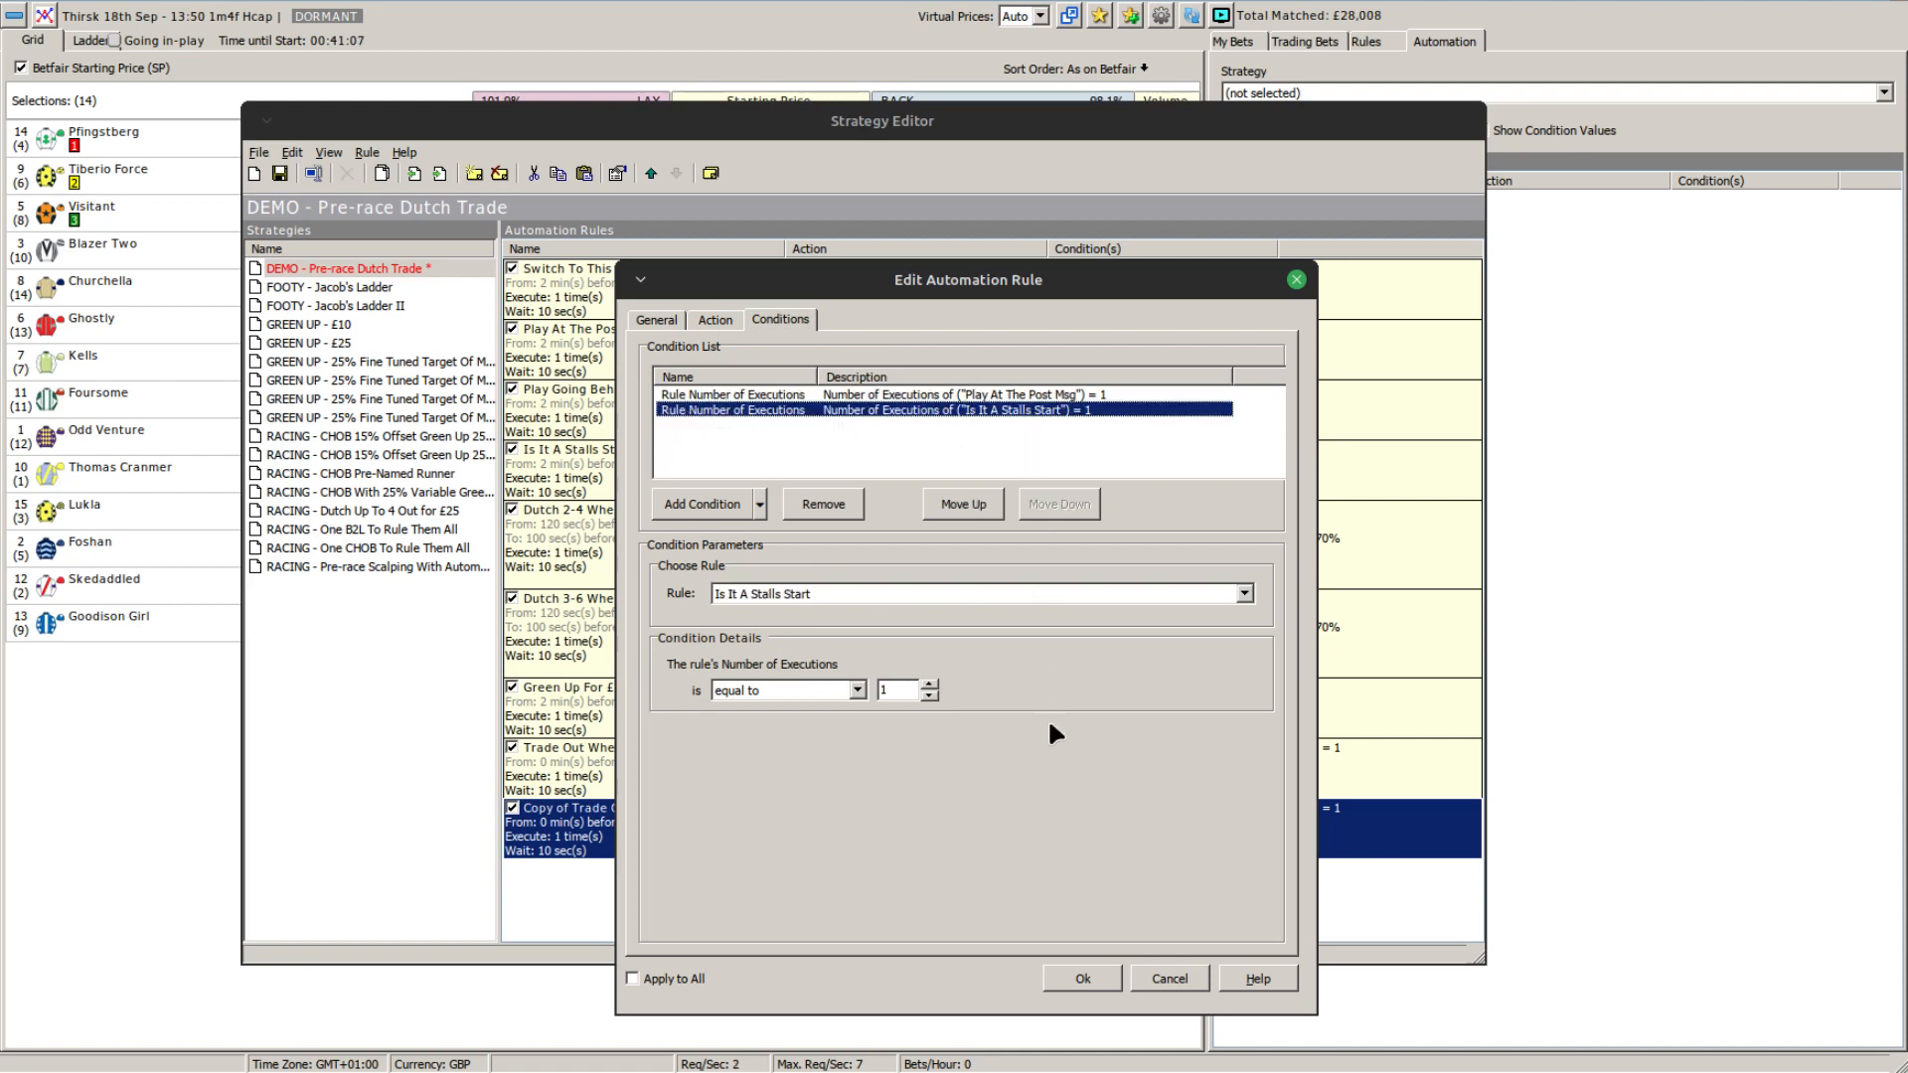
pyautogui.click(930, 695)
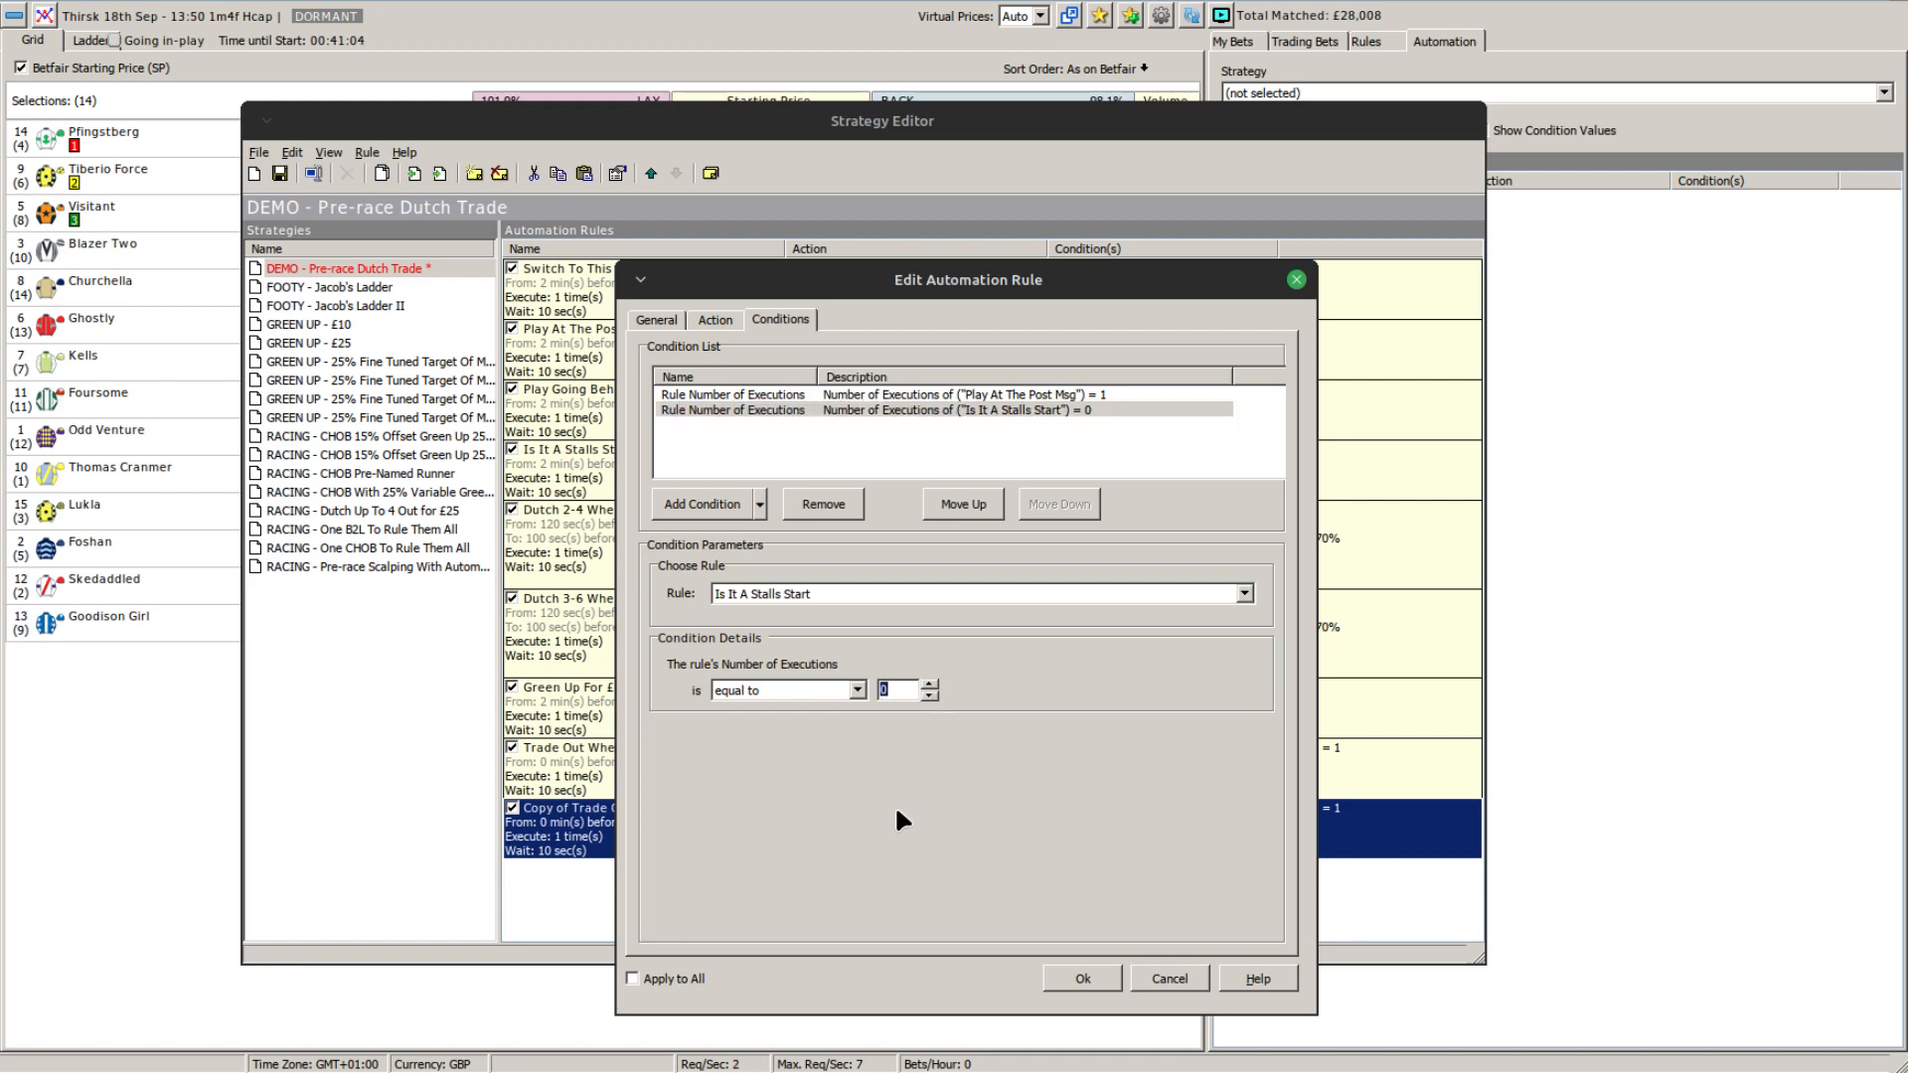
pyautogui.click(1077, 979)
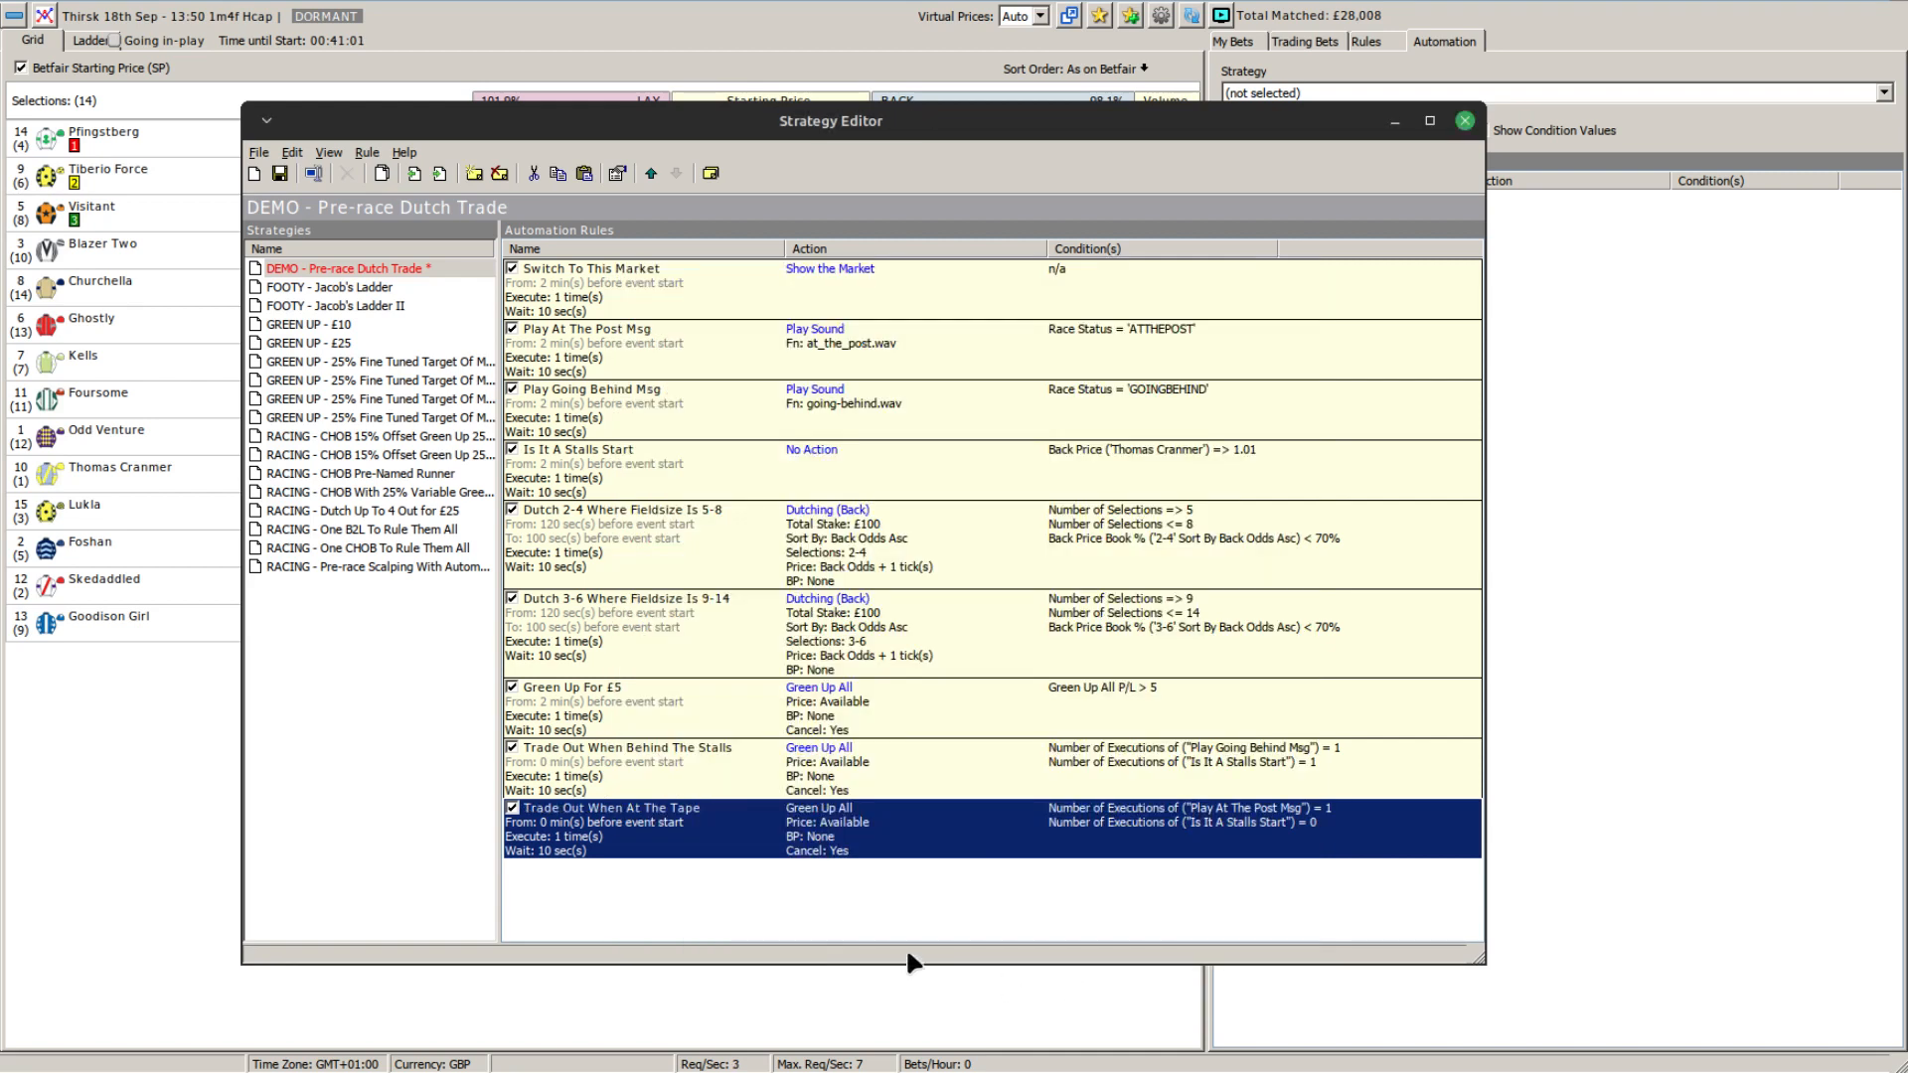
pyautogui.click(664, 917)
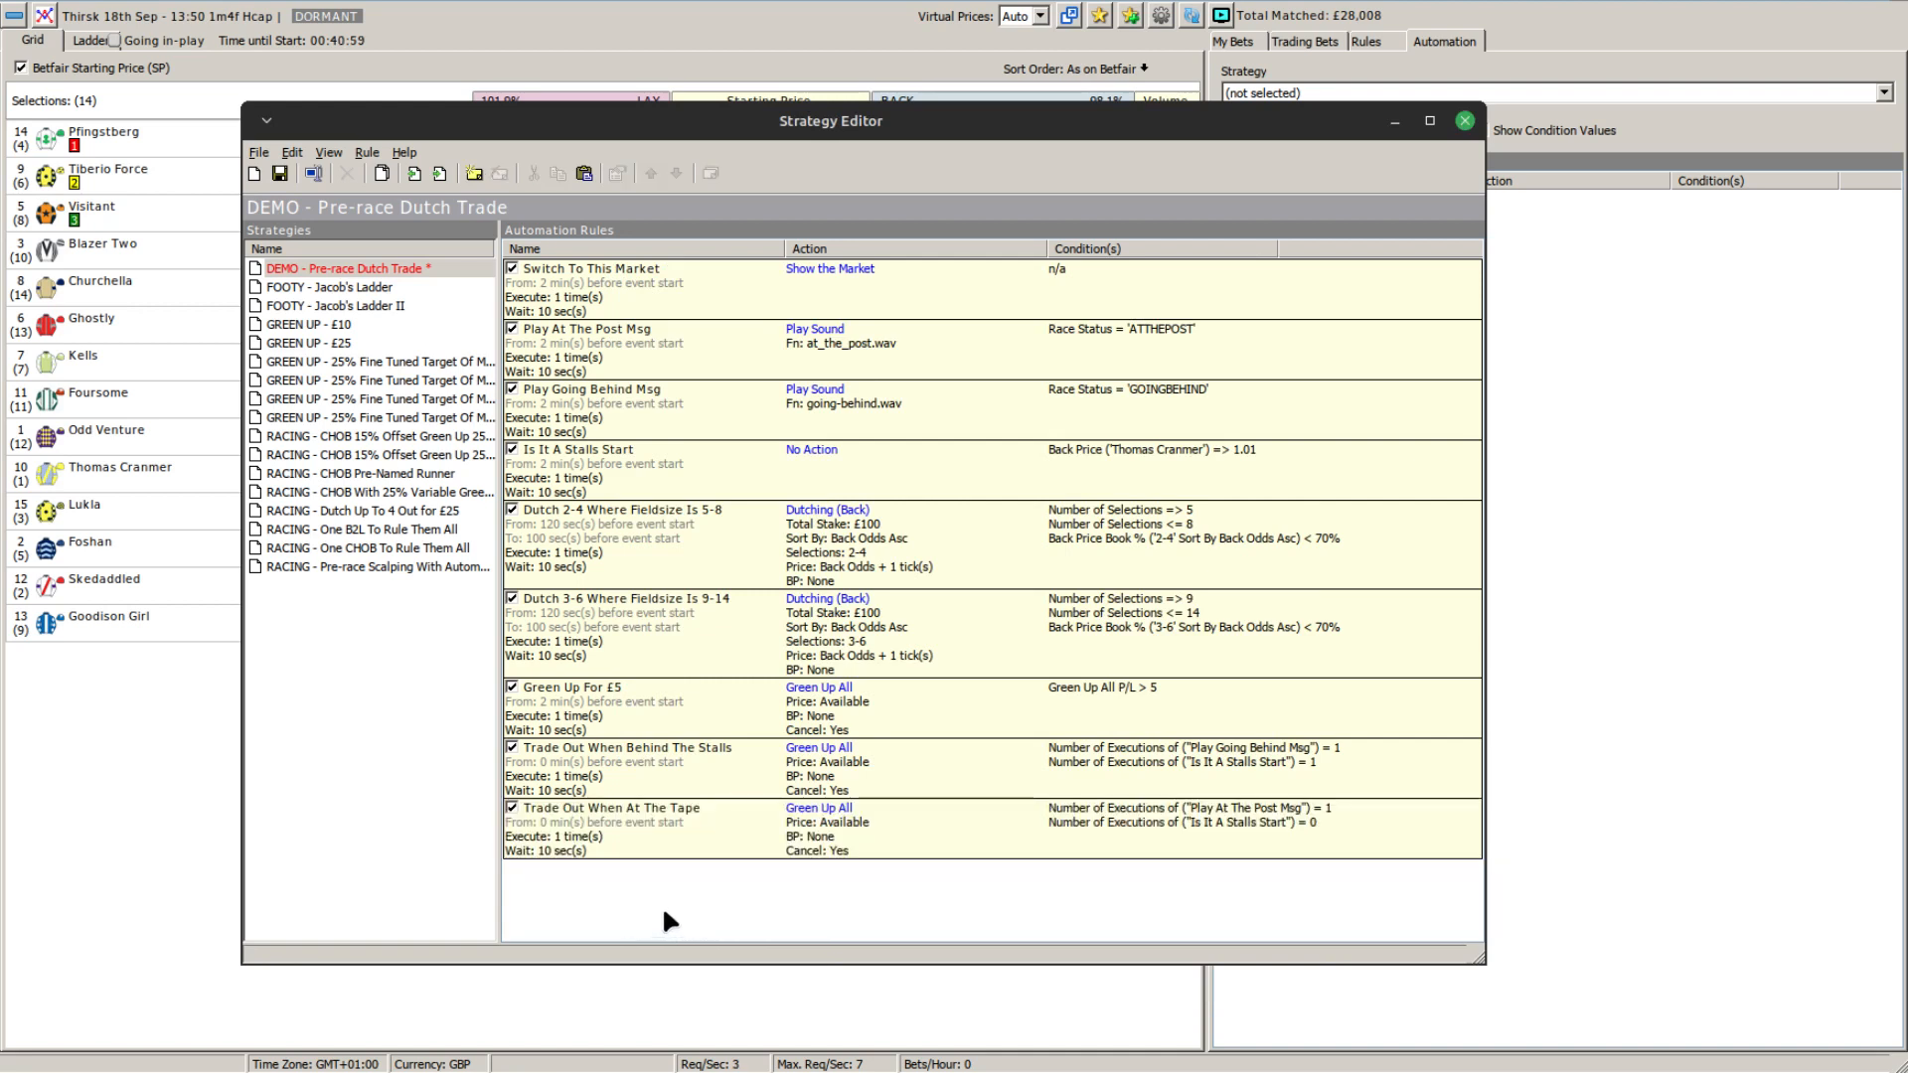
# Save the DEMO - Pre-race Dutch Trade strategy with its two trade-out rules.
pyautogui.click(634, 823)
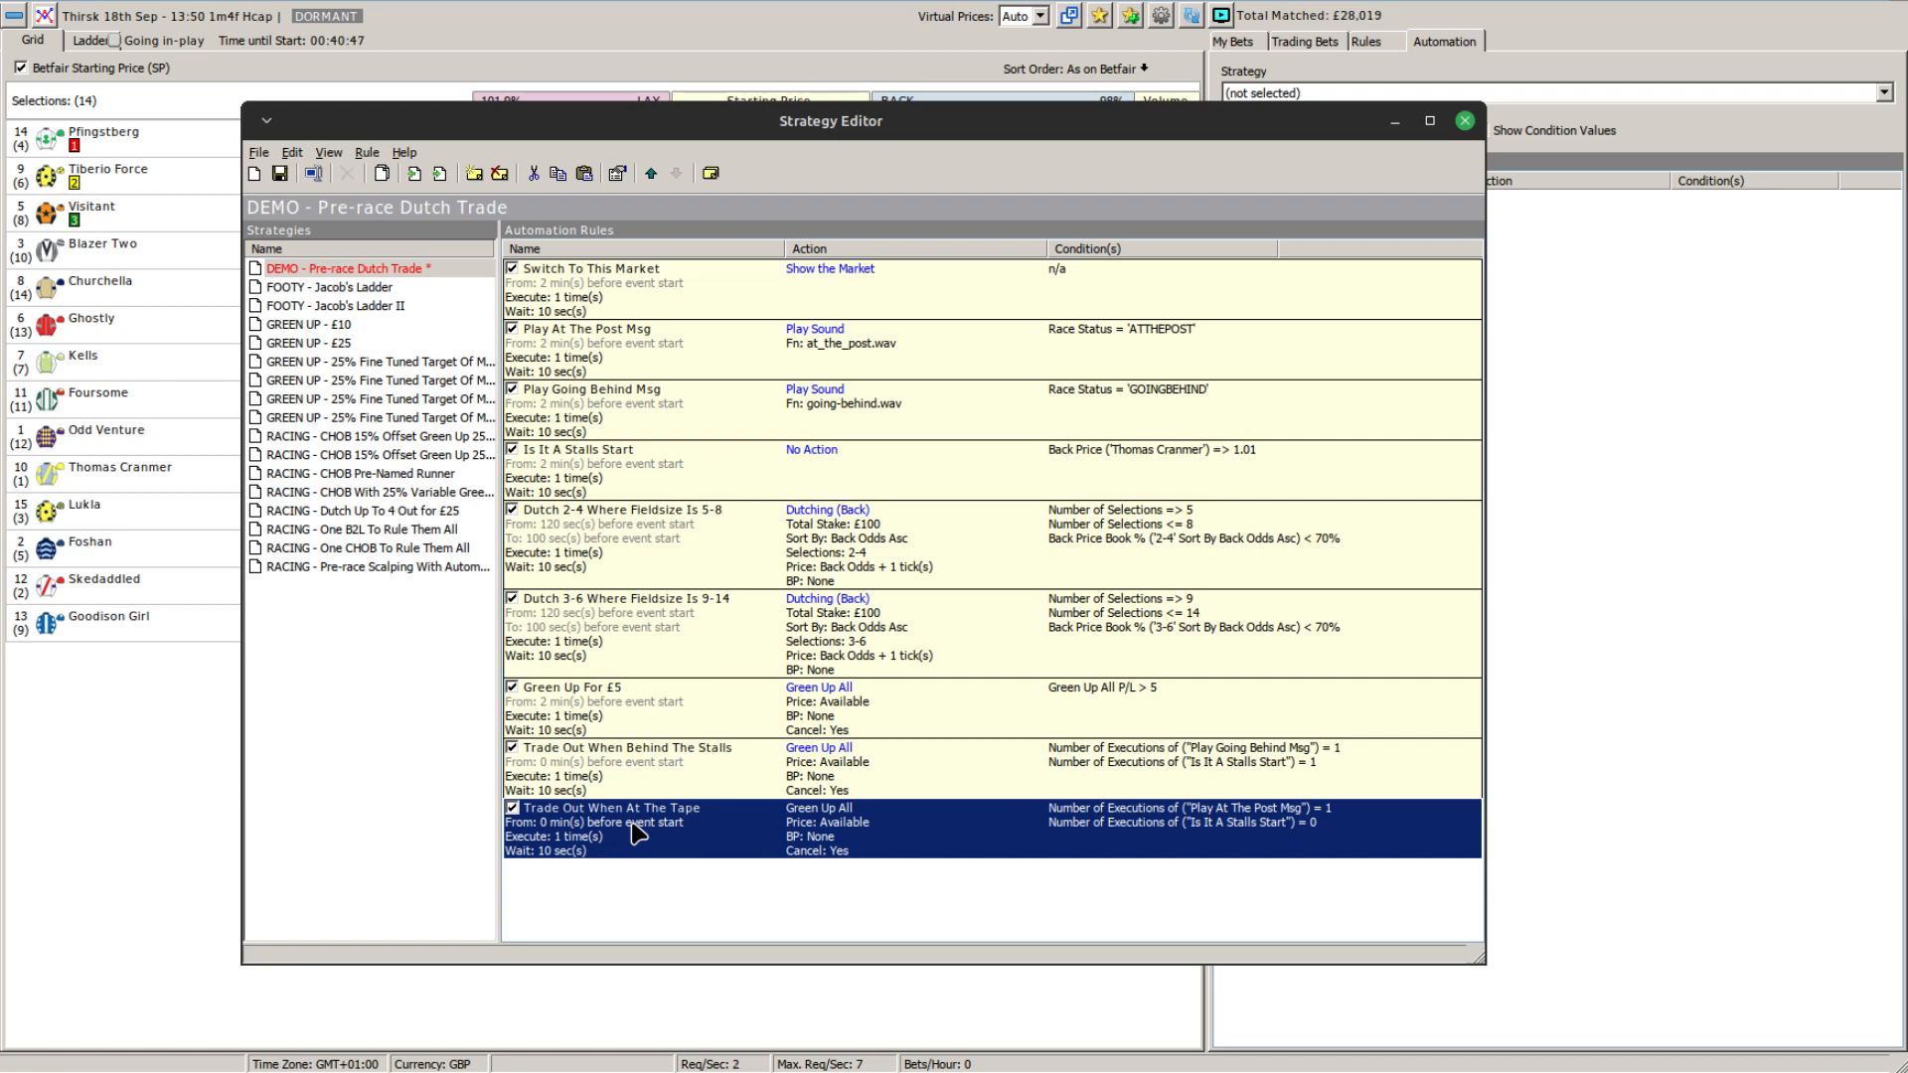
pyautogui.click(659, 759)
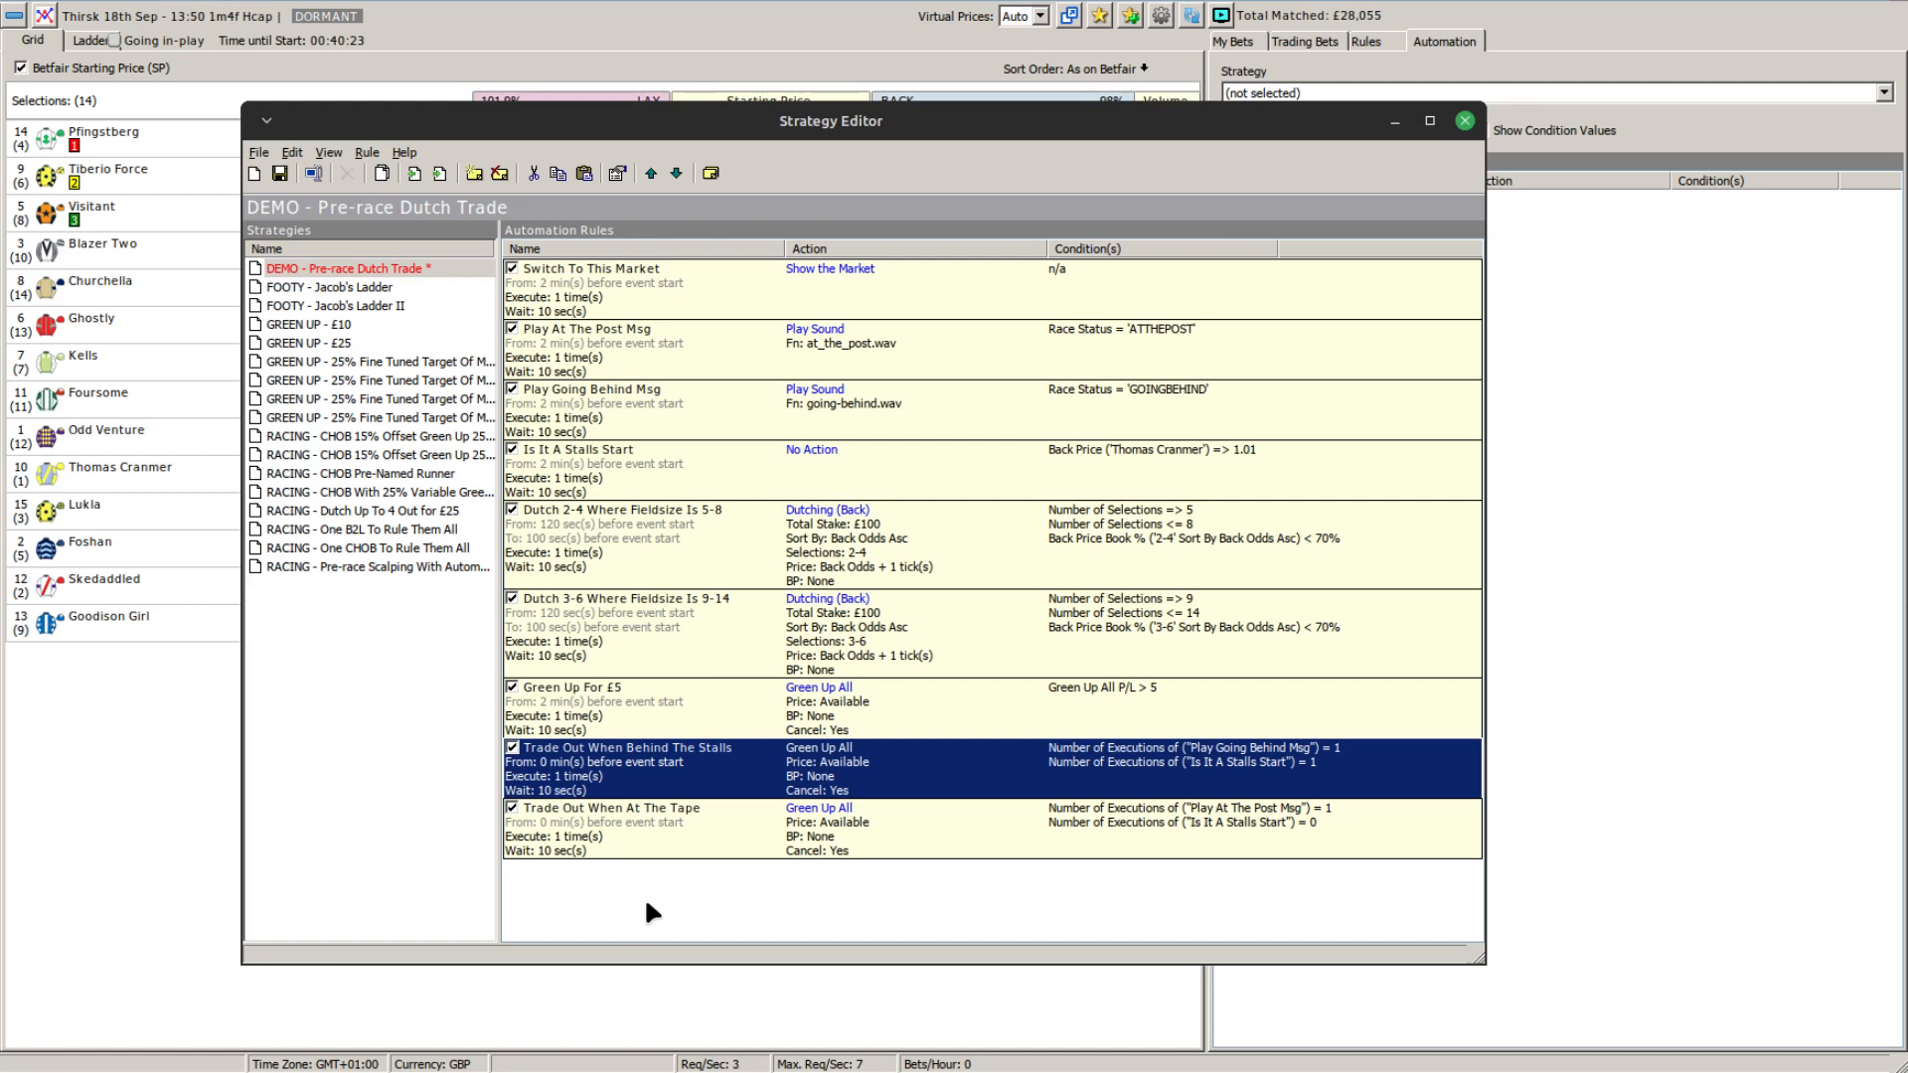
pyautogui.click(647, 905)
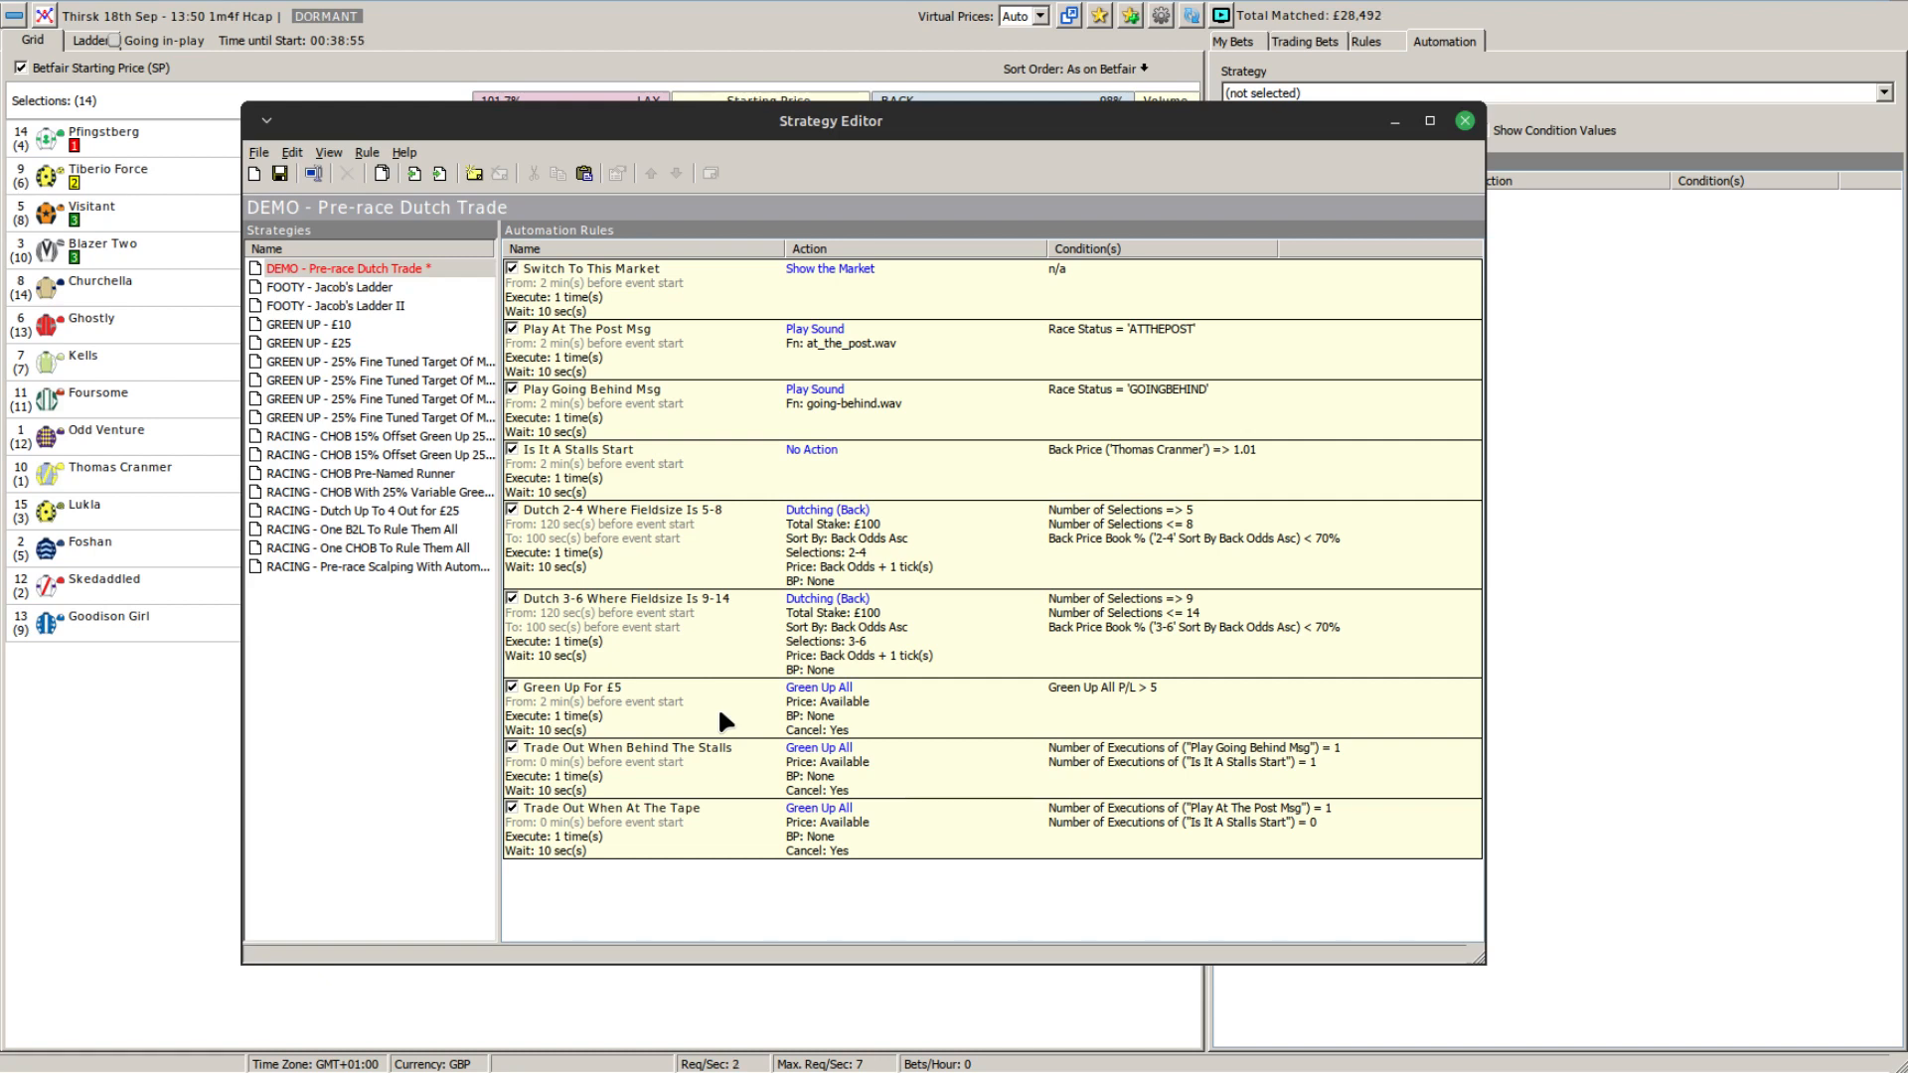
pyautogui.click(280, 173)
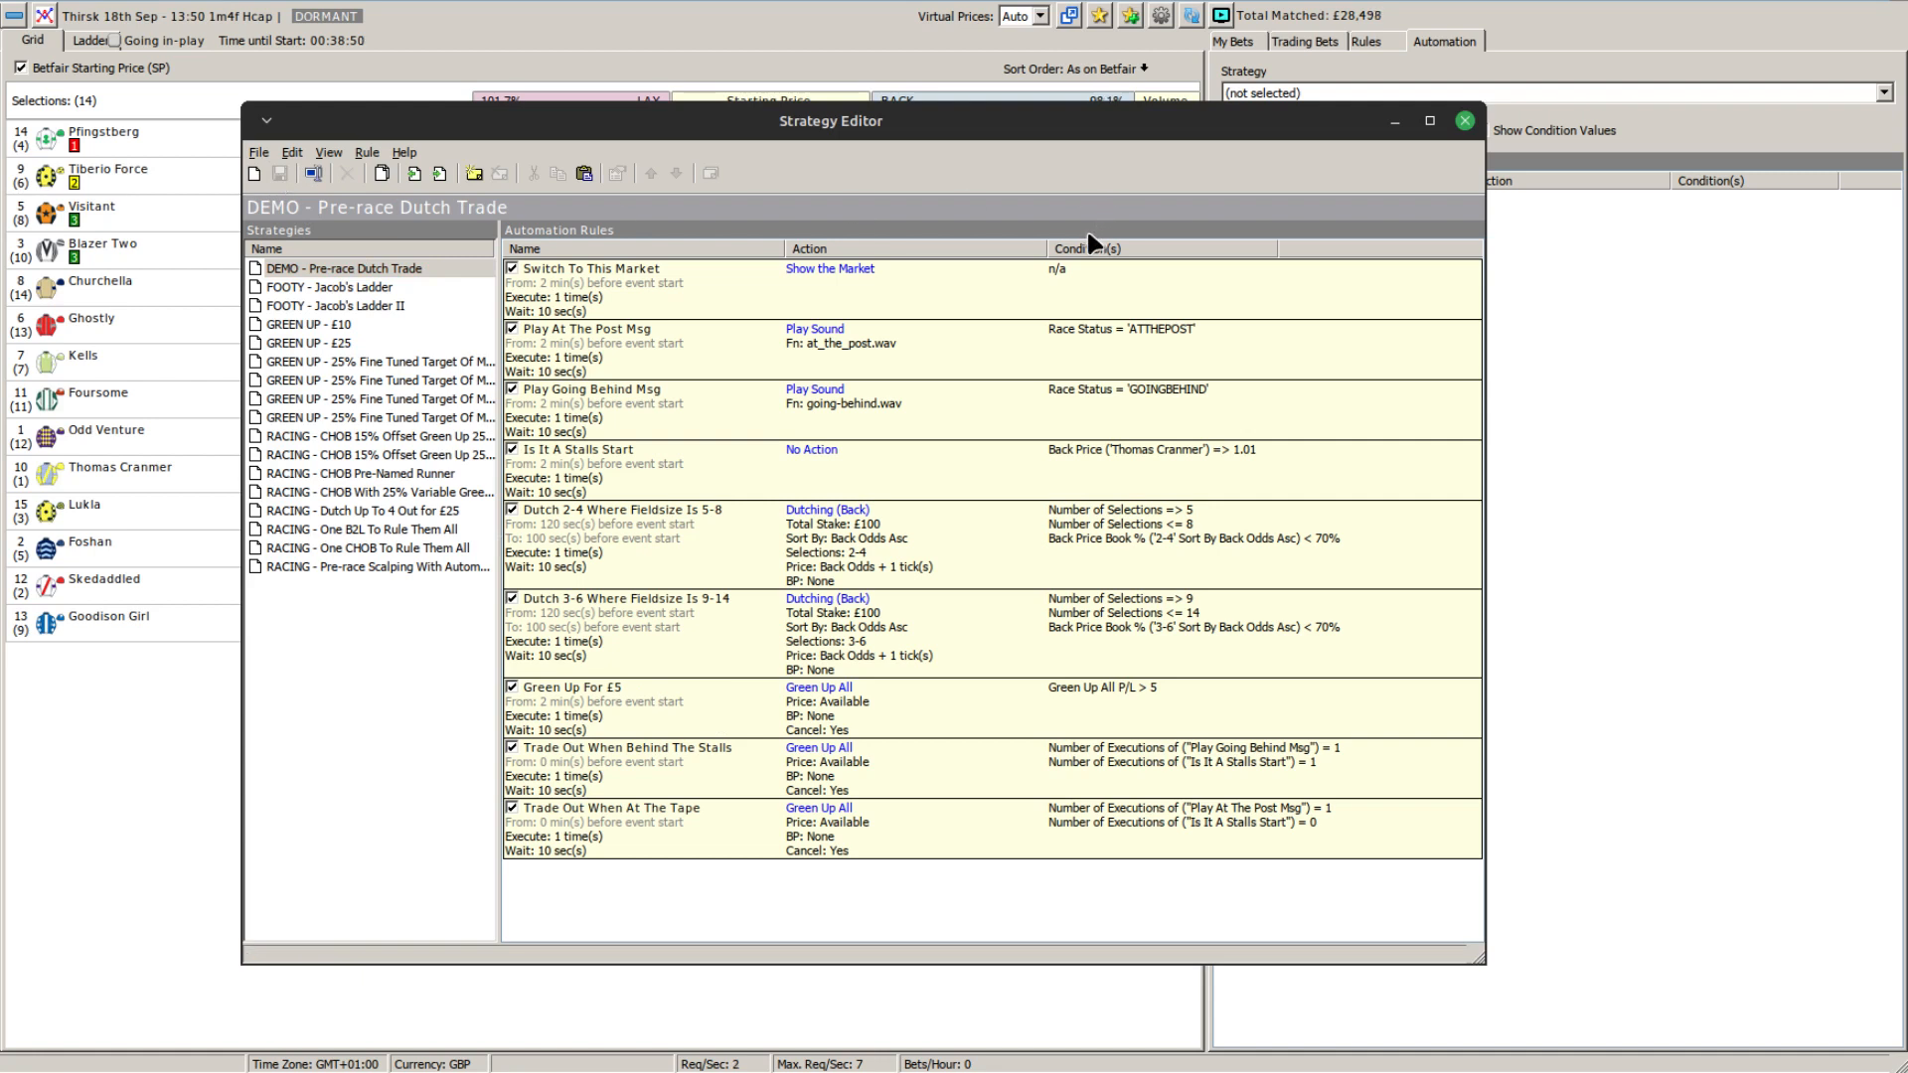